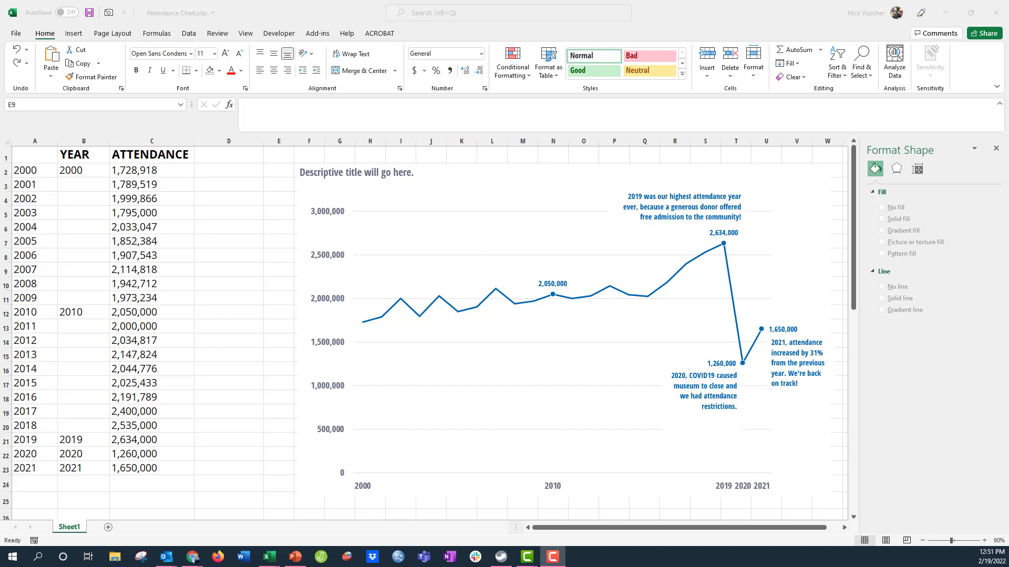
# Step: Switch to the PowerPoint presentation and examine the vertical axis and its MILLION VISITORS display units label in the finished chart
pyautogui.click(293, 557)
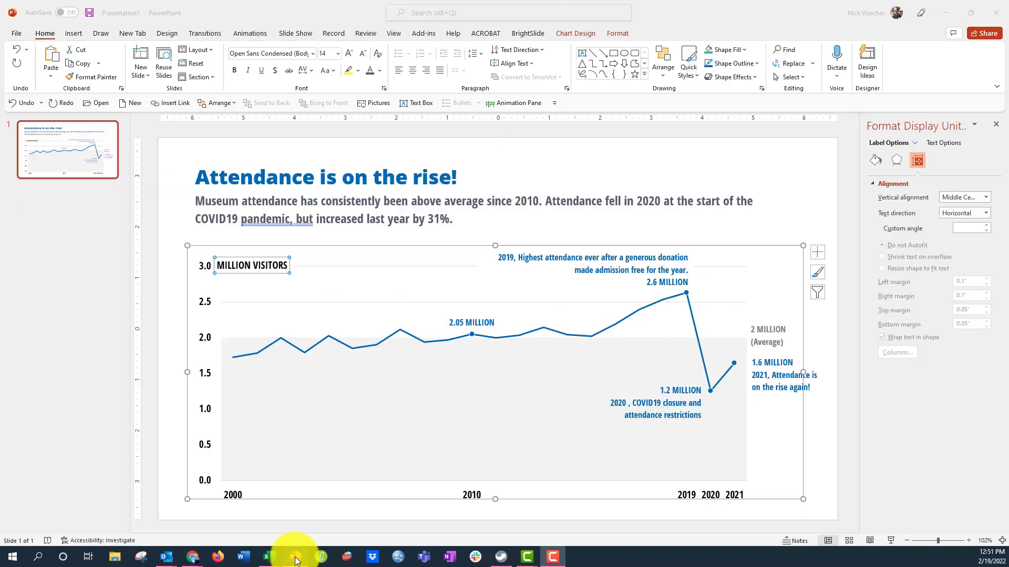
pyautogui.click(174, 333)
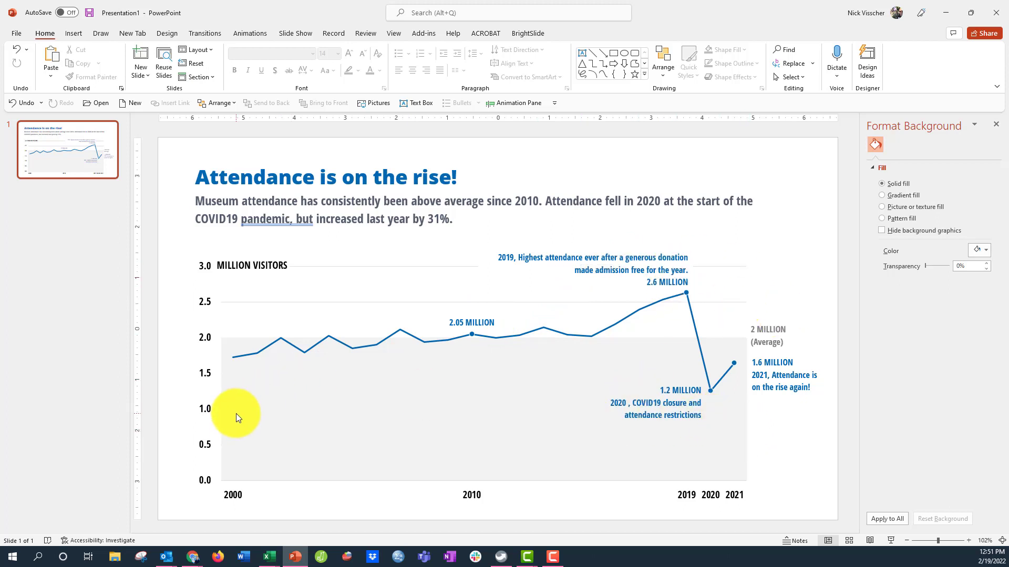
pyautogui.moveTo(233, 407)
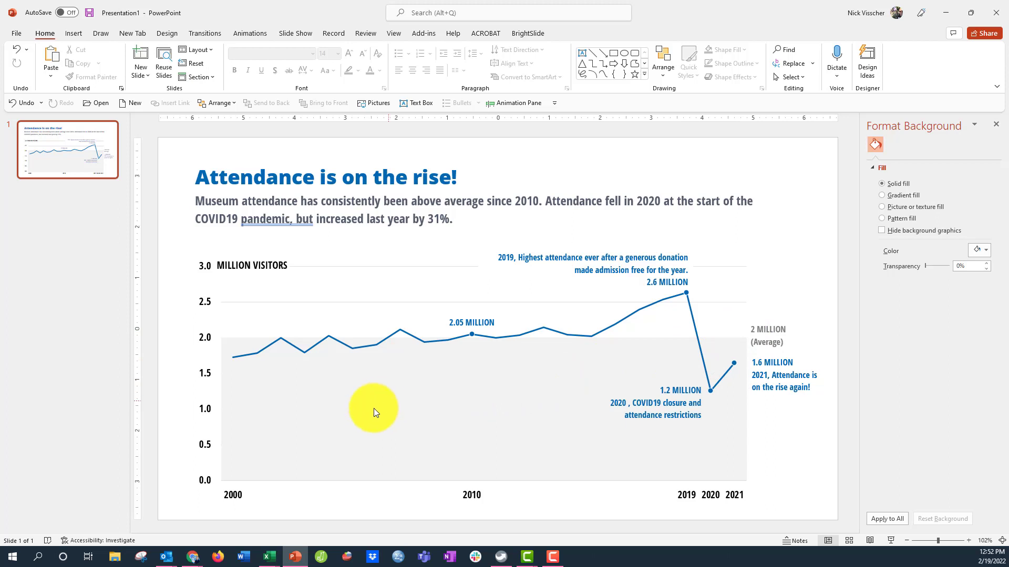
pyautogui.click(228, 271)
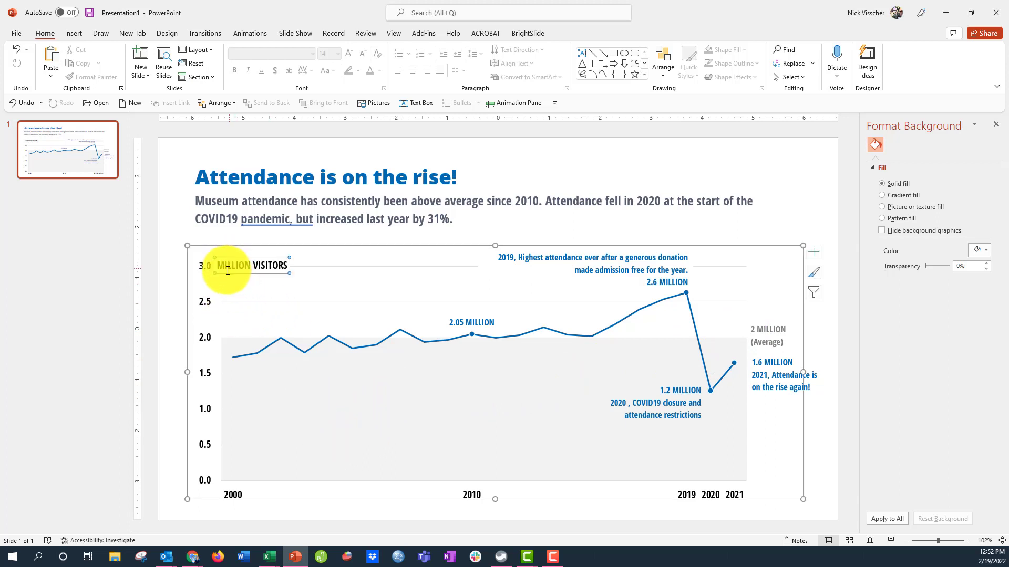
pyautogui.click(203, 267)
pyautogui.click(202, 266)
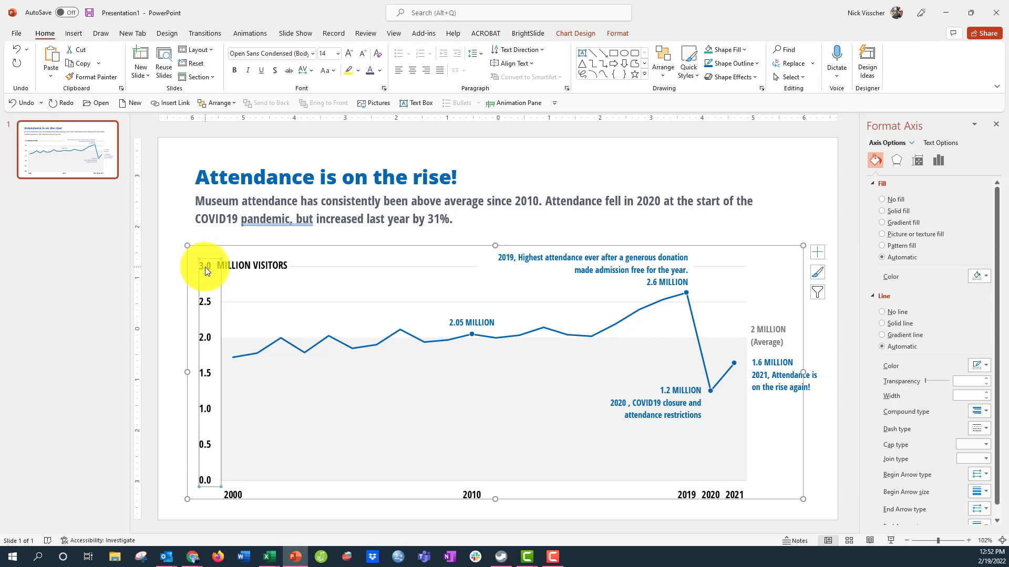
pyautogui.click(233, 273)
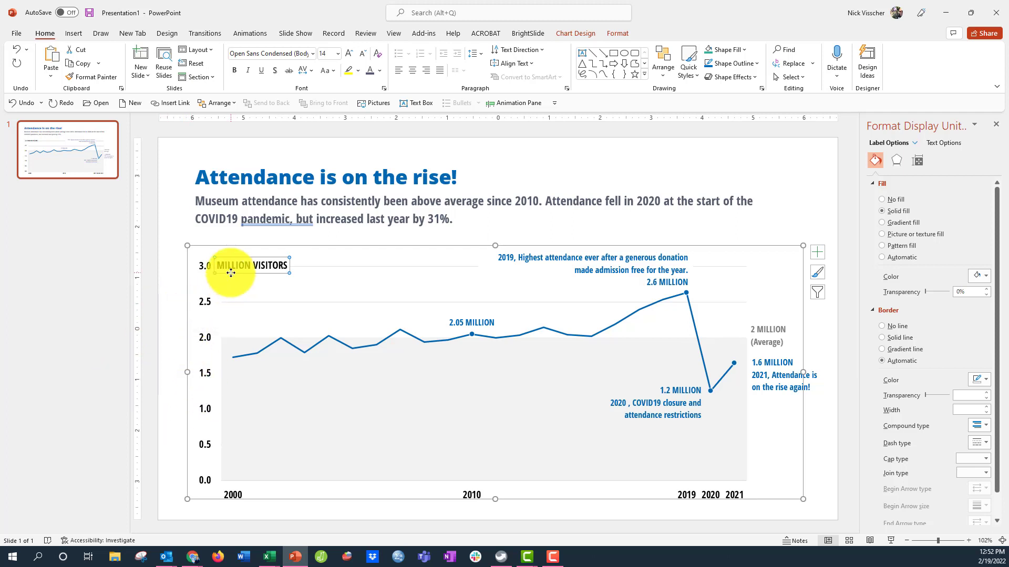
pyautogui.click(261, 280)
pyautogui.click(251, 266)
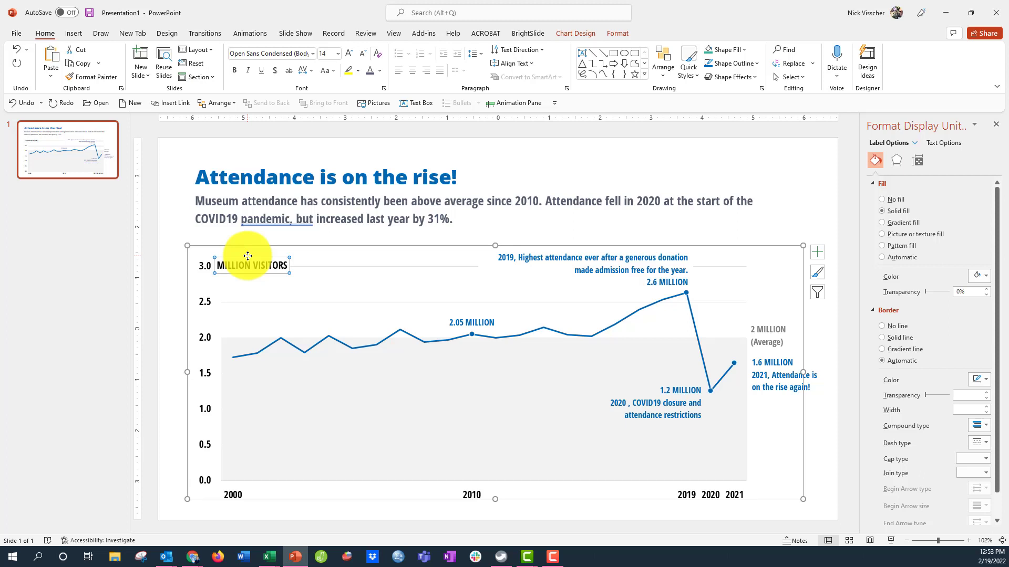
# Step: Inspect the grey column series shading the 2 million average and the attendance line series in the finished chart
pyautogui.click(175, 313)
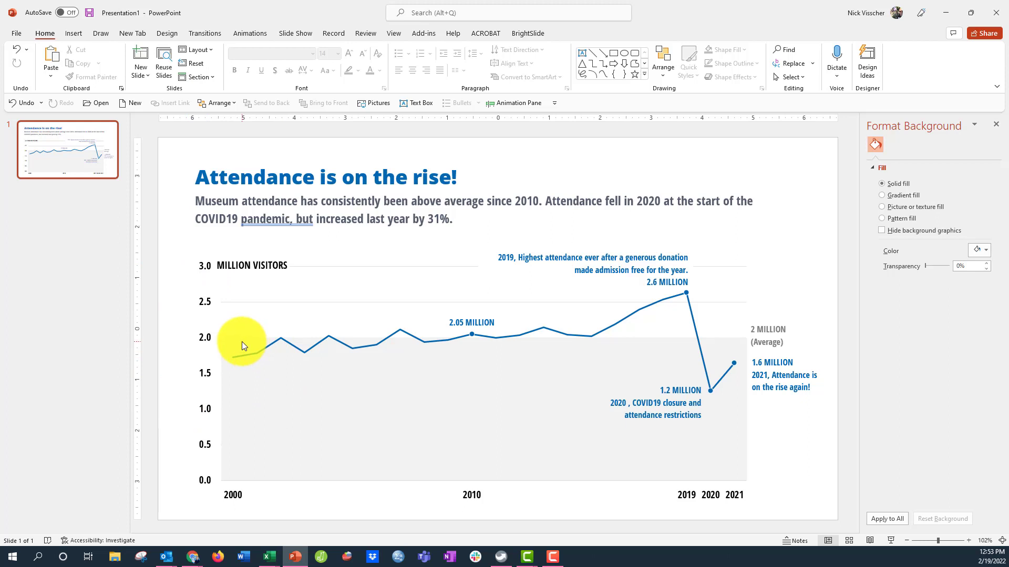
pyautogui.click(229, 408)
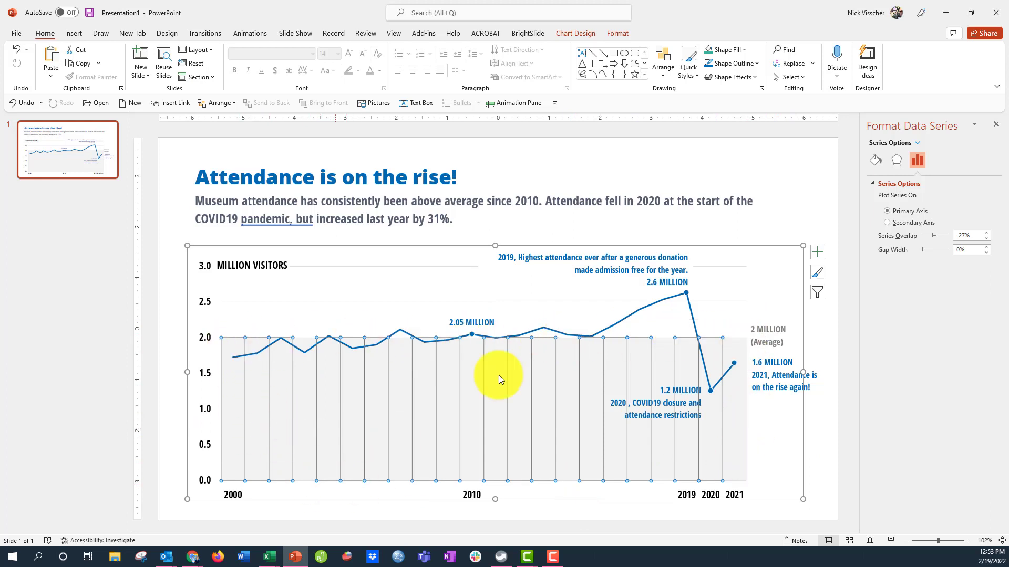
pyautogui.click(620, 324)
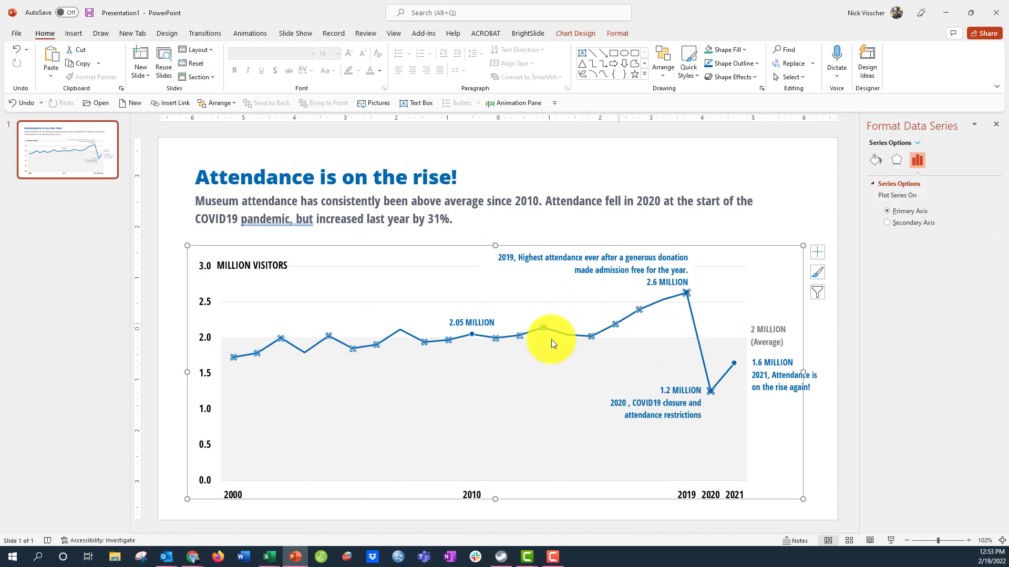
pyautogui.click(738, 347)
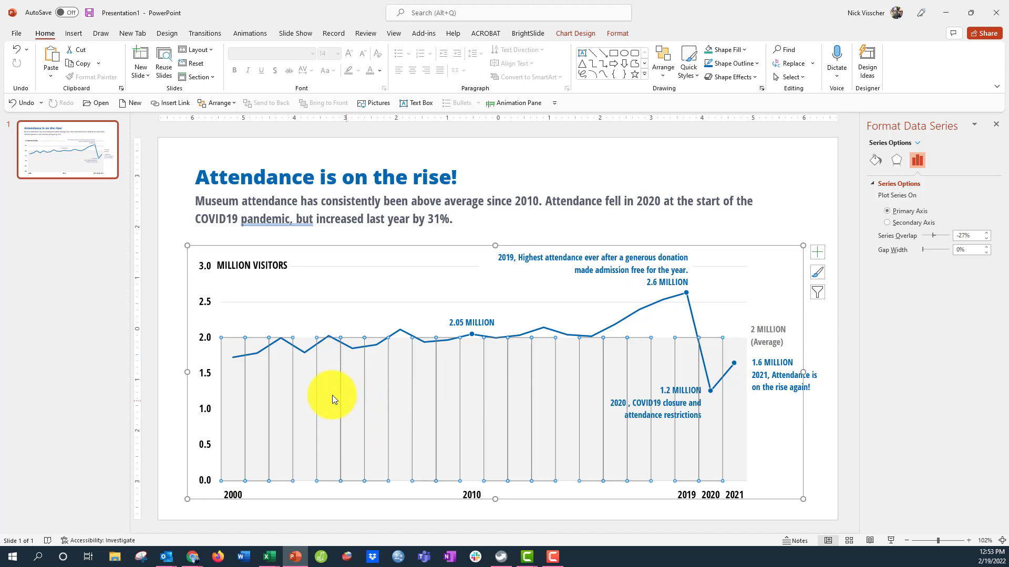
# Step: Switch to the Attendance Chart.xlsx workbook in Excel and inspect the chart's data labels, vertical axis and plot area
pyautogui.moveTo(269, 556)
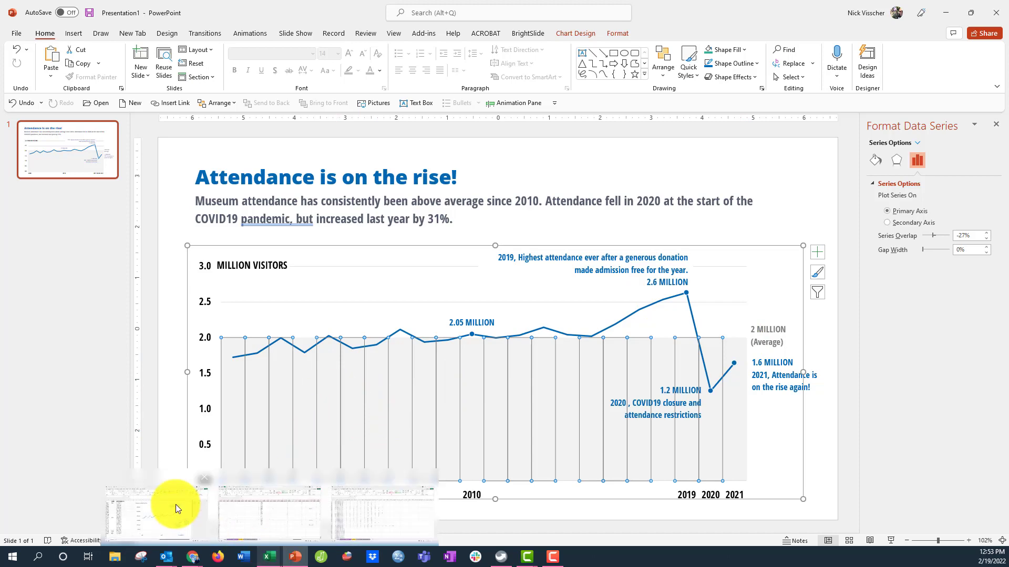
pyautogui.click(176, 504)
pyautogui.click(208, 439)
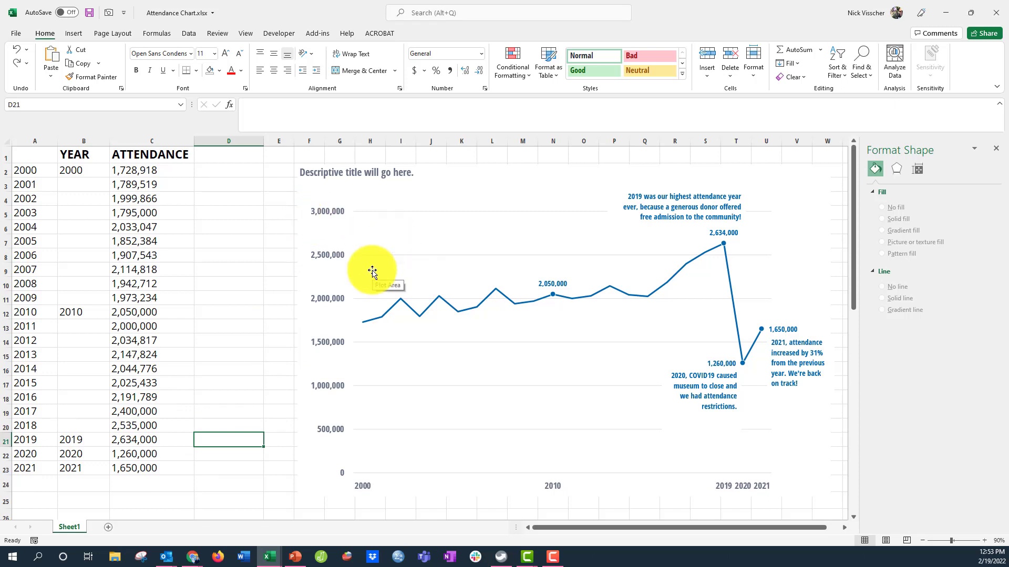
pyautogui.click(548, 281)
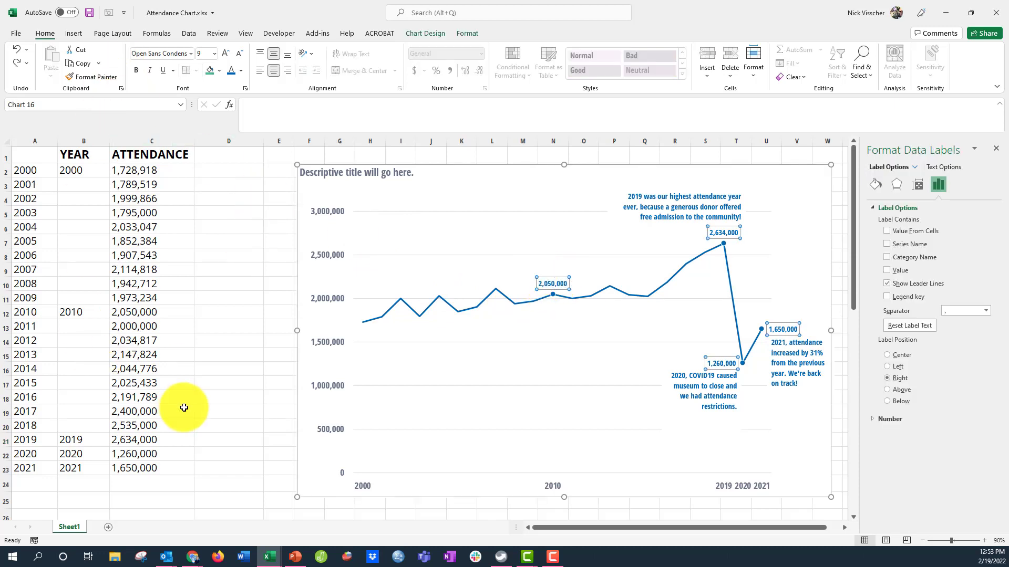
pyautogui.click(321, 211)
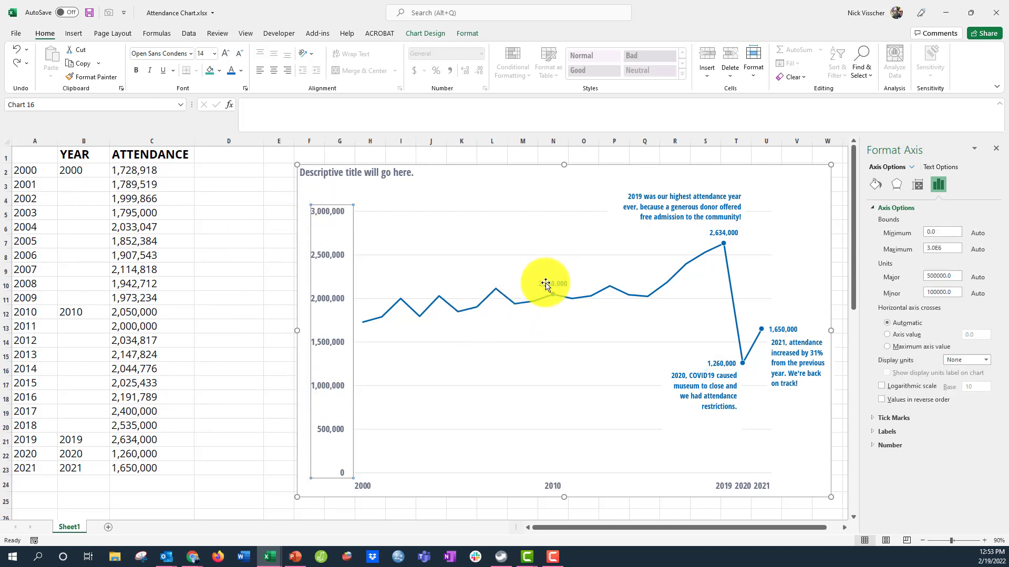
pyautogui.click(547, 371)
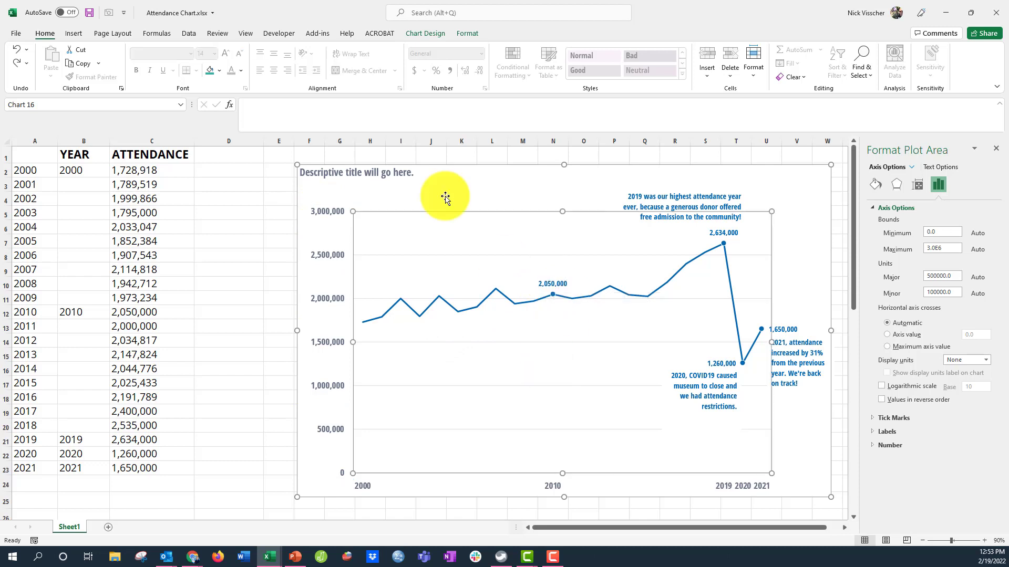
# Step: Set the display units of the chart's vertical axis to Millions, with the units label shown on the chart
pyautogui.click(337, 210)
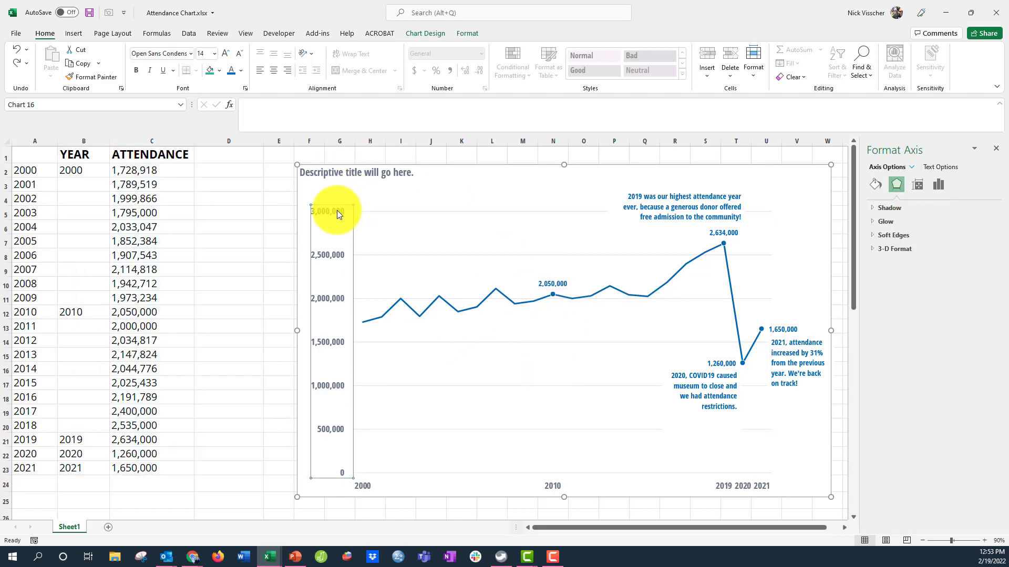
pyautogui.rightClick(336, 210)
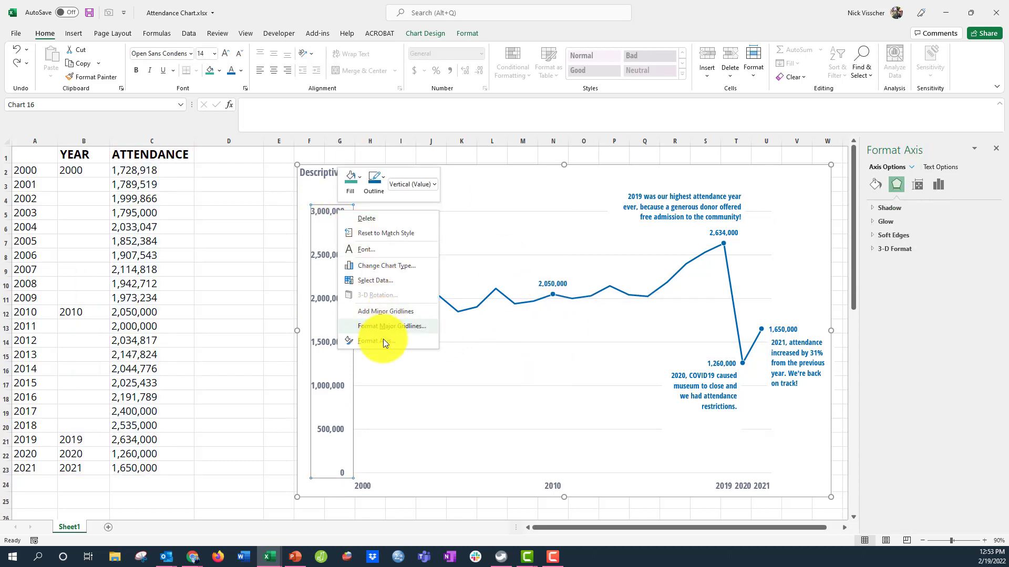
pyautogui.click(383, 339)
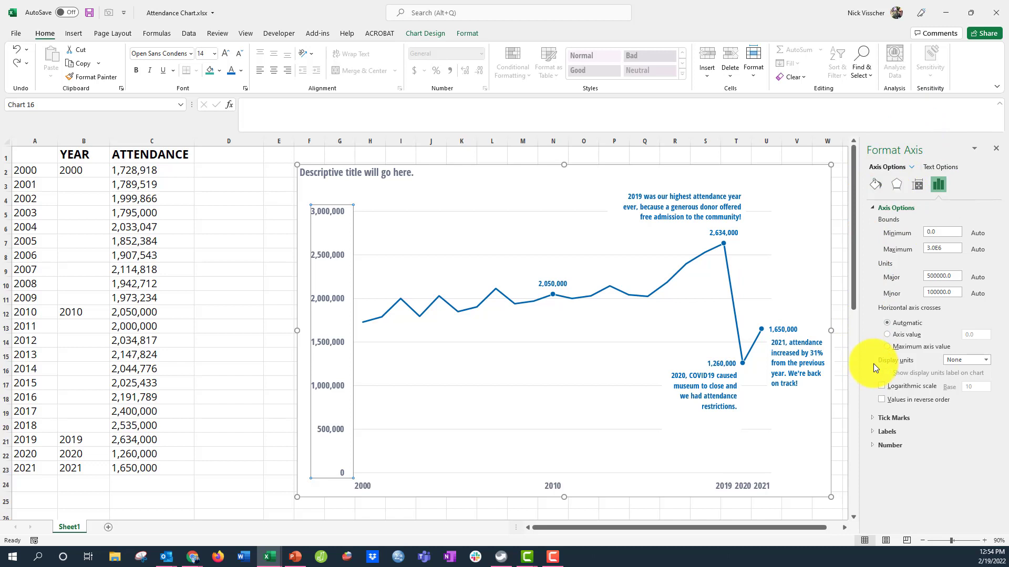
pyautogui.click(987, 363)
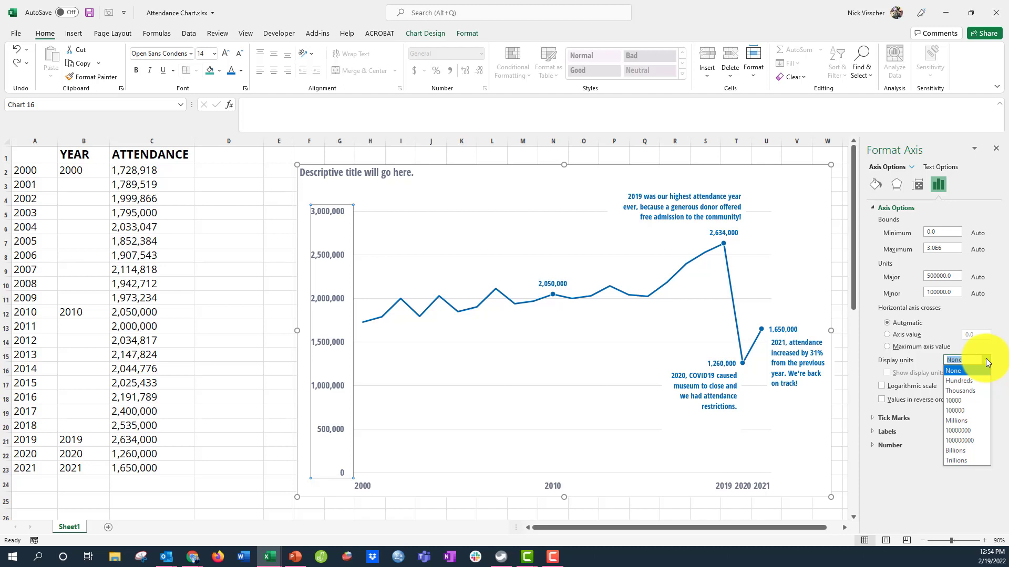
pyautogui.click(979, 419)
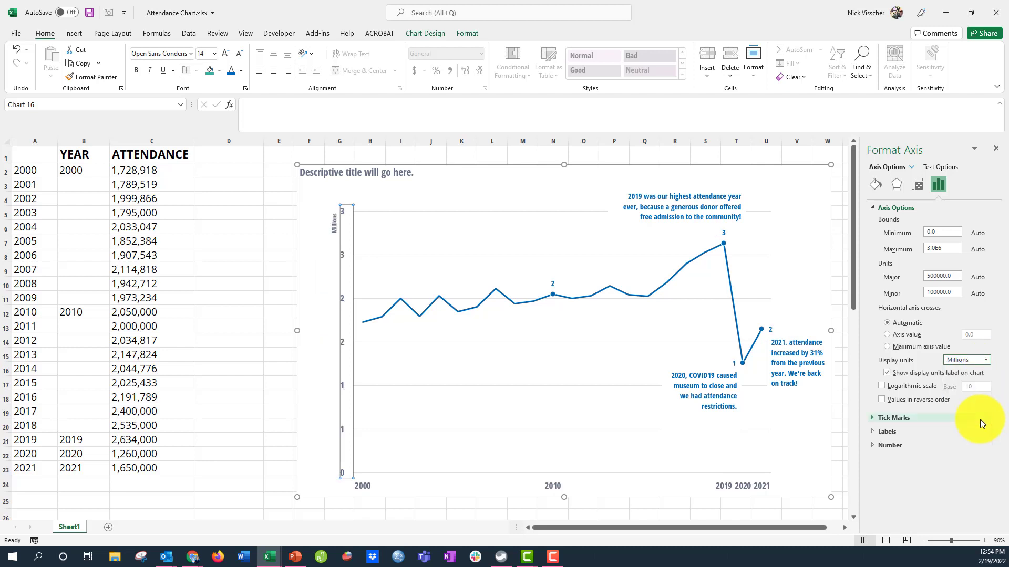
pyautogui.click(259, 314)
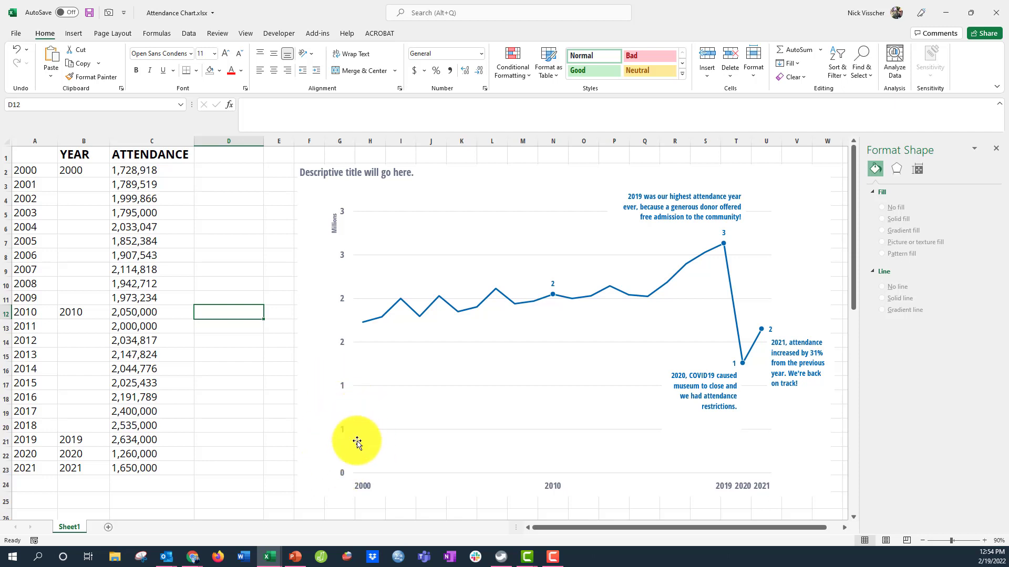
# Step: Set the Millions display units label to horizontal text direction and move it just to the right of the highest axis value
pyautogui.click(334, 227)
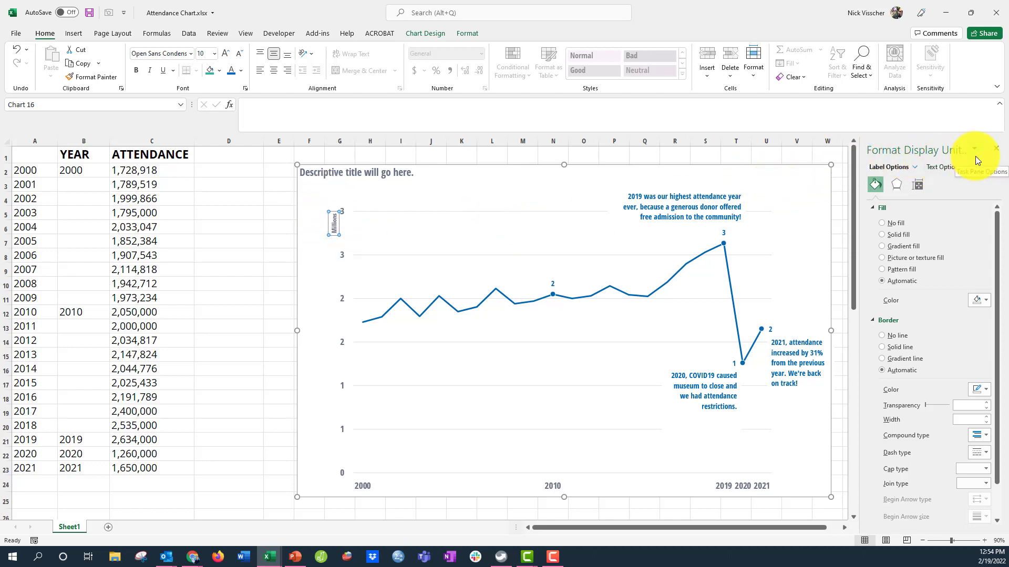
pyautogui.click(918, 186)
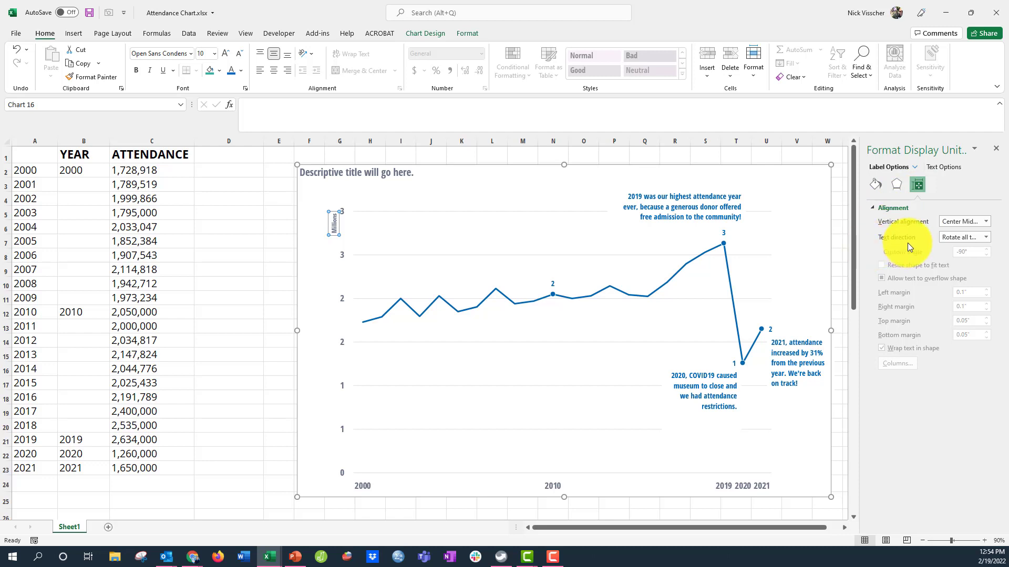
pyautogui.click(986, 238)
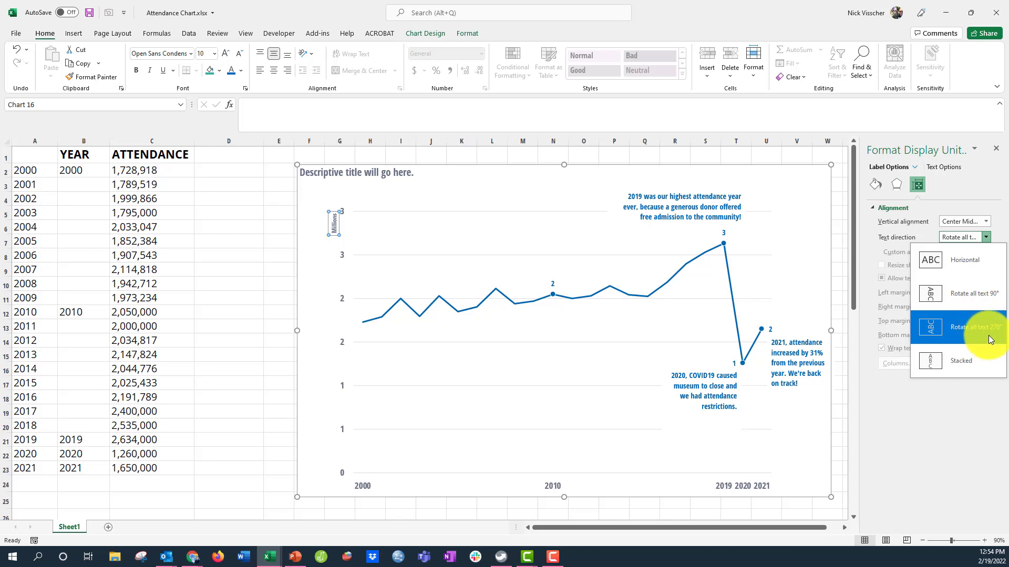
pyautogui.click(964, 260)
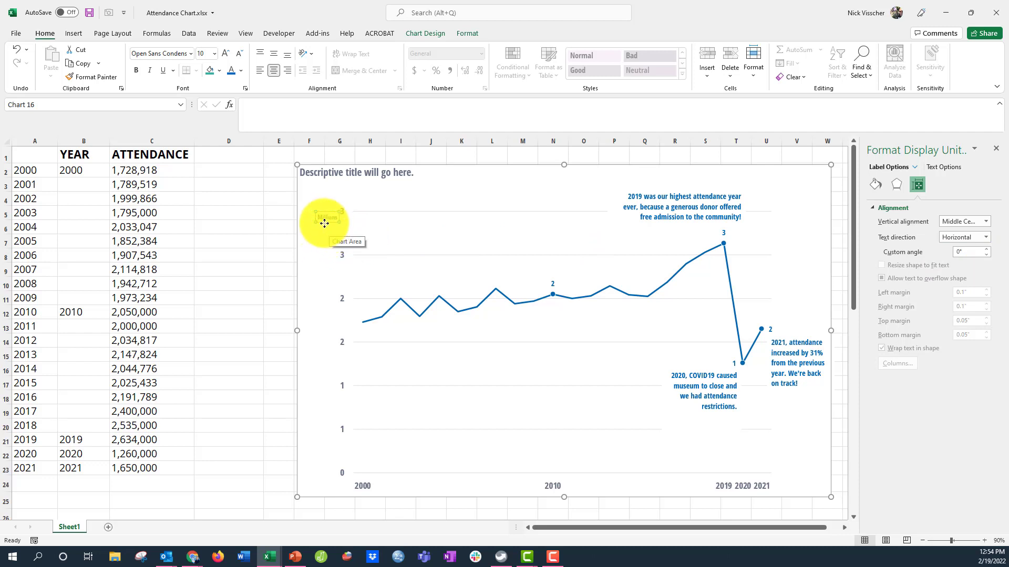
pyautogui.moveTo(322, 218); pyautogui.dragTo(352, 213)
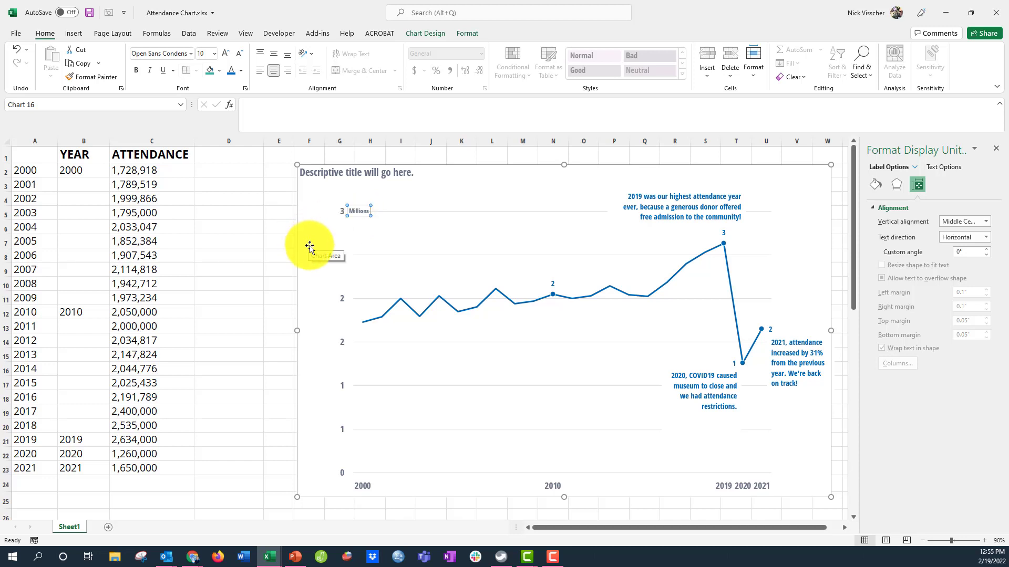
# Step: Replace the text of the display units label with "MILLION VISITORS"
pyautogui.click(357, 211)
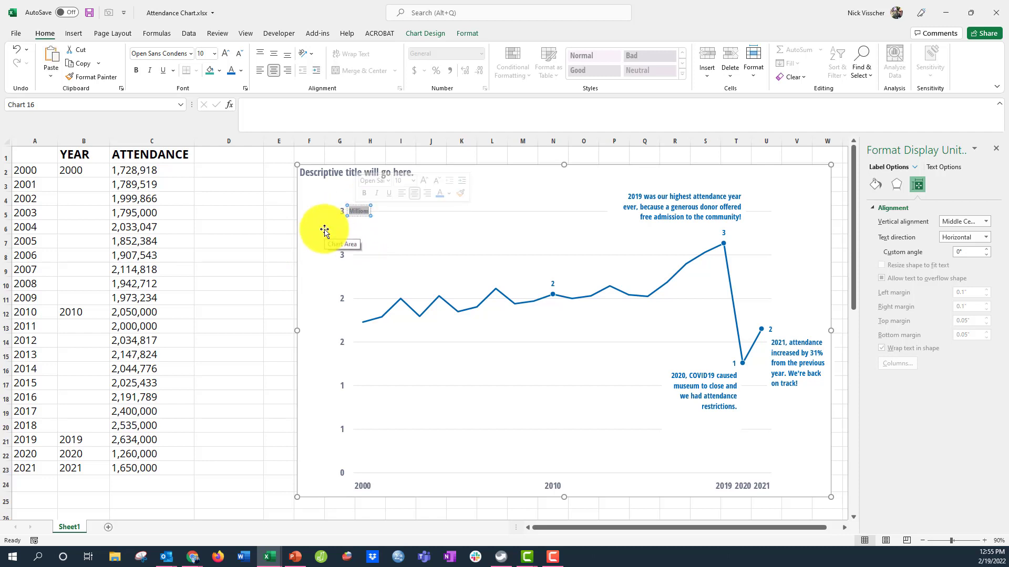
pyautogui.write('m')
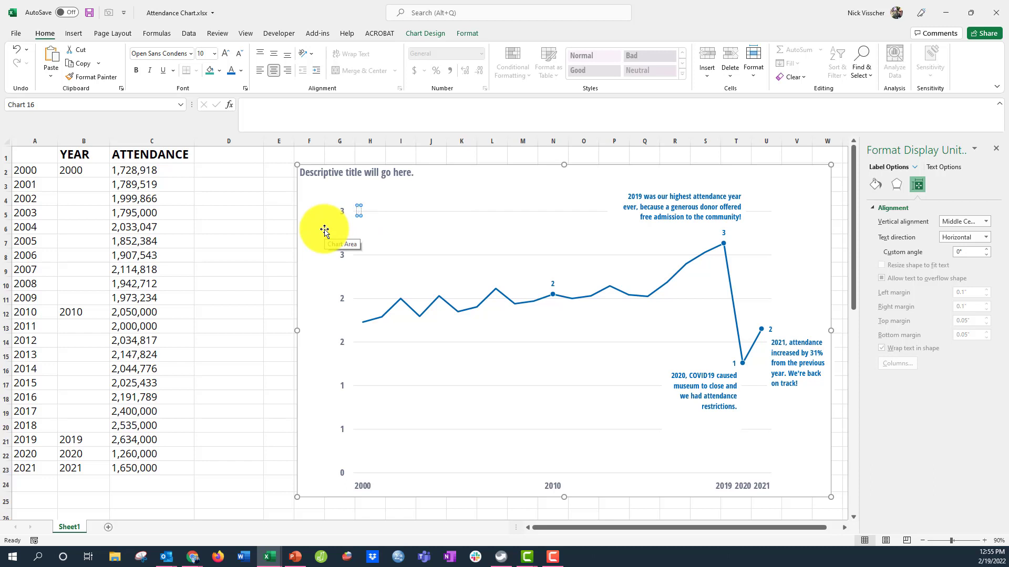
pyautogui.write('ILLION VISITORS')
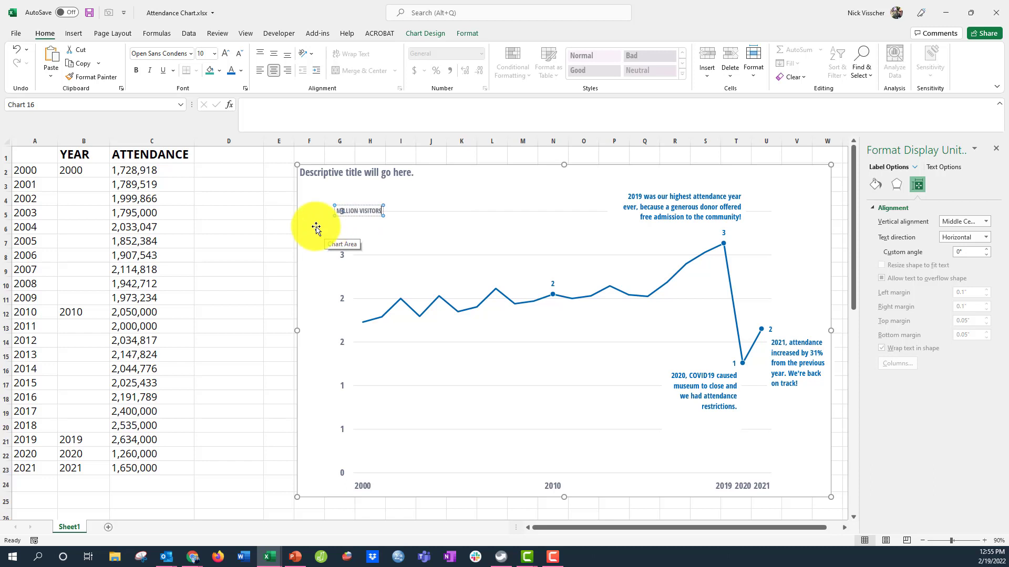
pyautogui.click(318, 227)
# Step: Increase the font size of the MILLION VISITORS label to 14 to match the vertical axis numbers
pyautogui.click(364, 214)
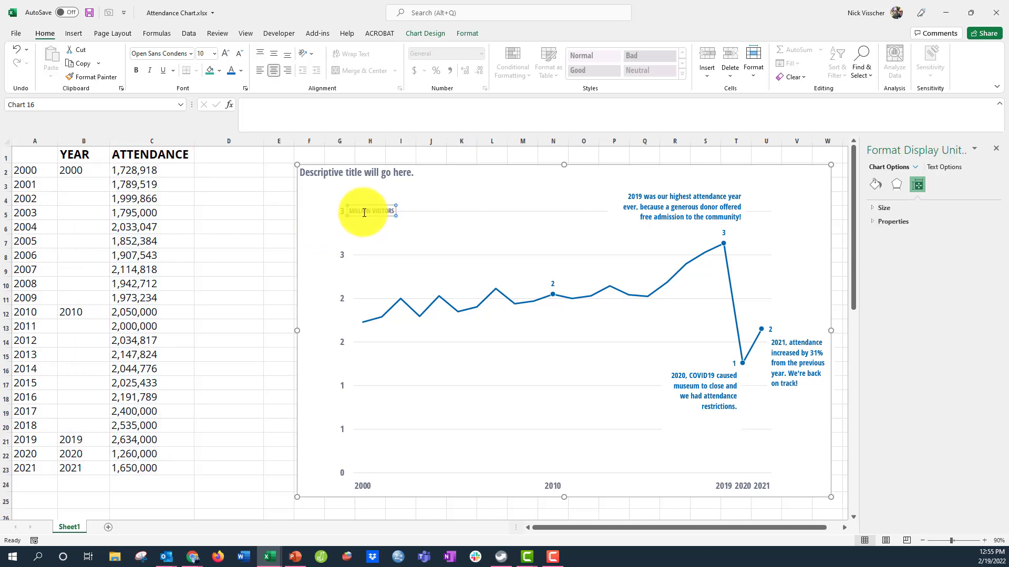
pyautogui.click(227, 53)
pyautogui.click(226, 54)
pyautogui.click(226, 52)
pyautogui.click(225, 53)
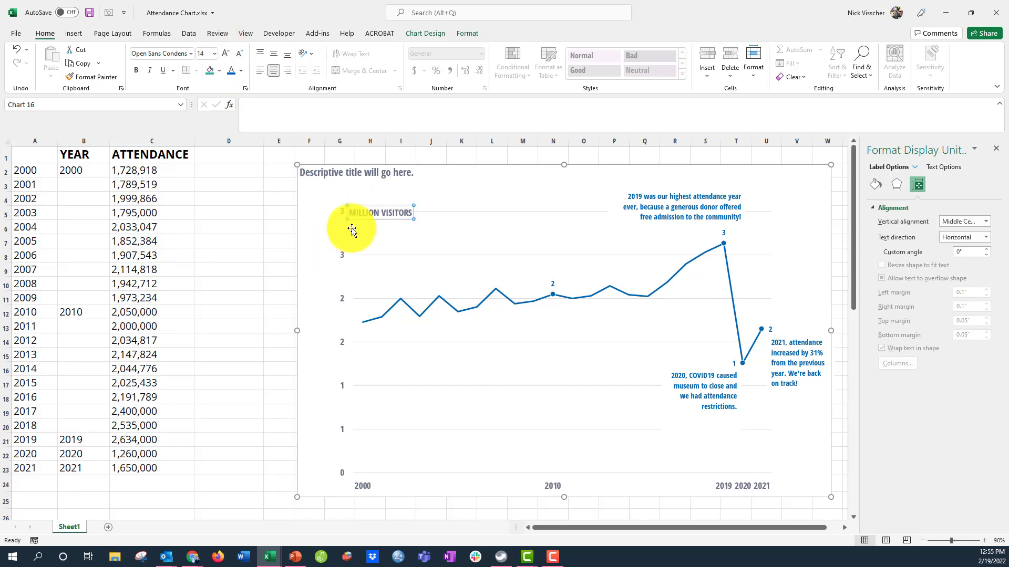
pyautogui.click(345, 214)
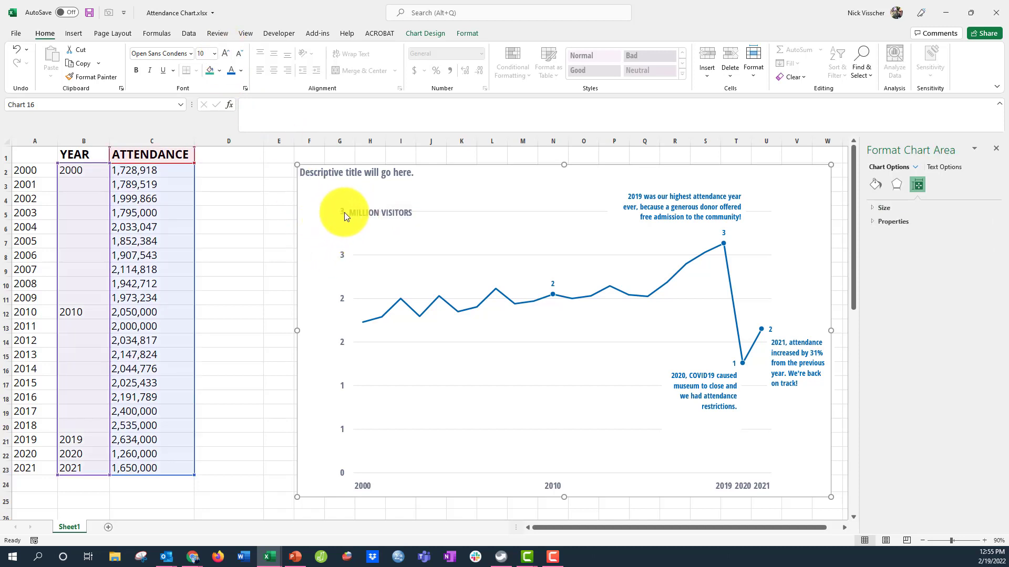
pyautogui.click(344, 212)
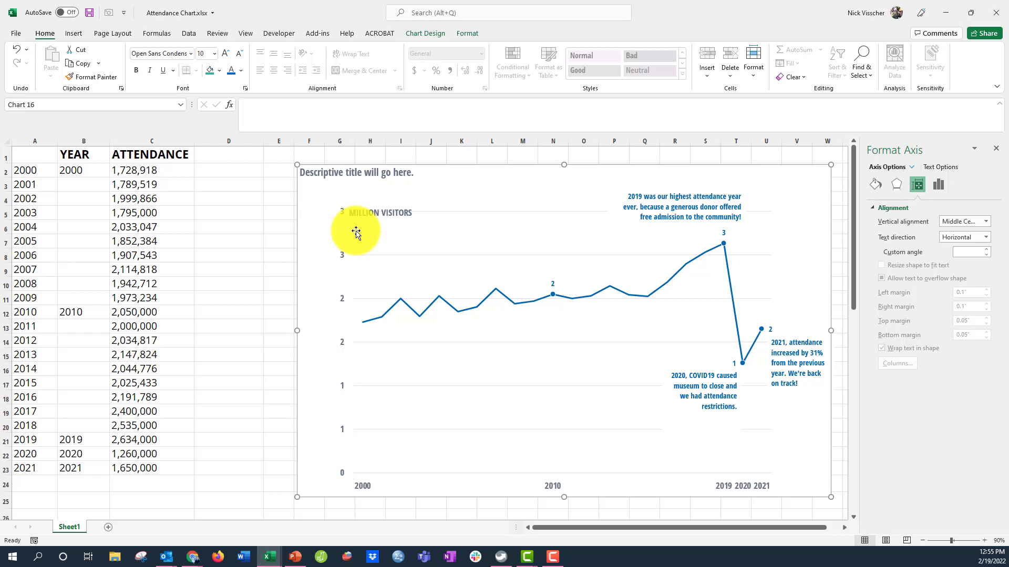
pyautogui.click(363, 222)
pyautogui.click(364, 216)
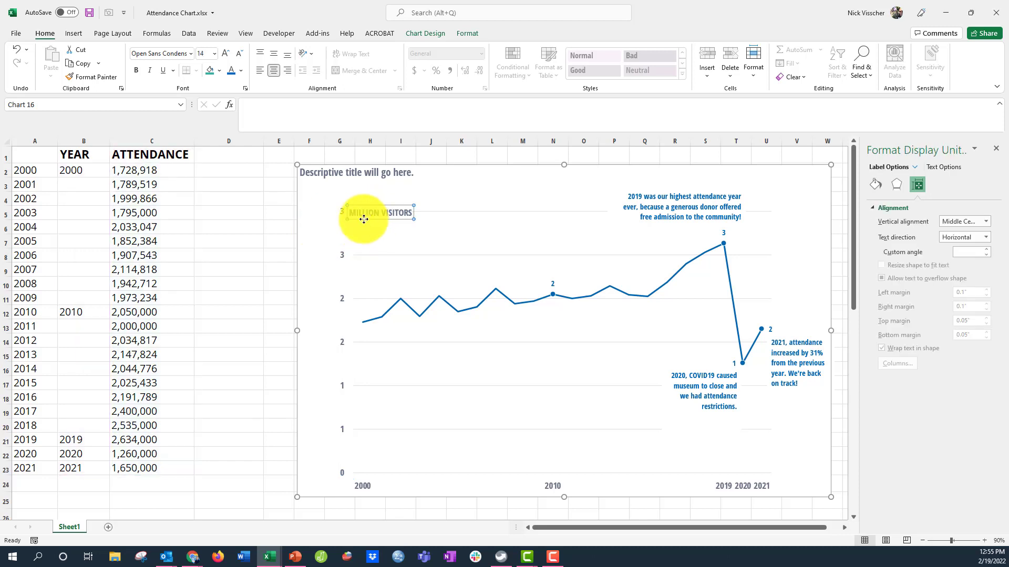
# Step: Apply a solid fill to the MILLION VISITORS label so it covers the gridline behind it
pyautogui.click(365, 218)
pyautogui.click(364, 217)
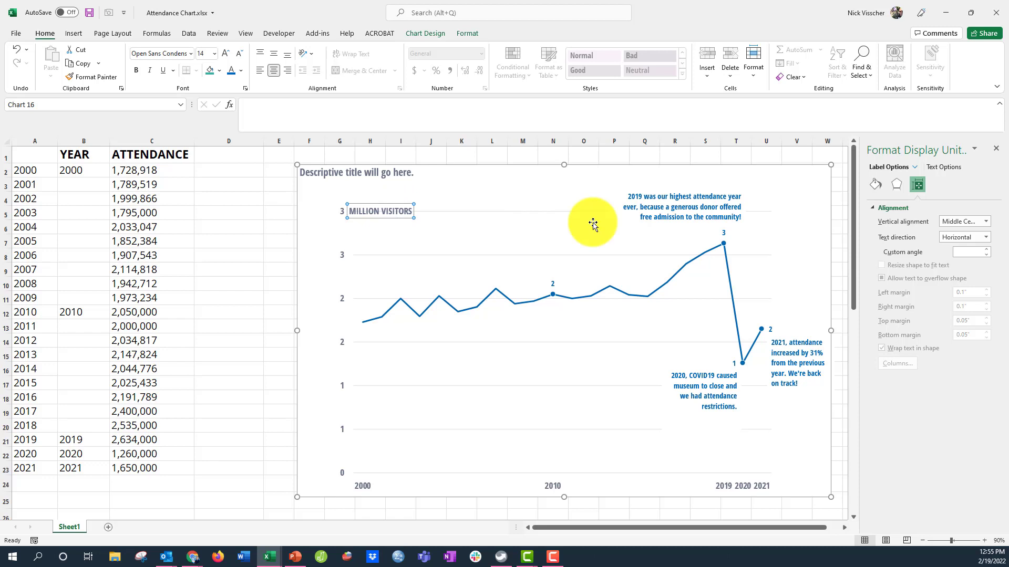
pyautogui.click(874, 185)
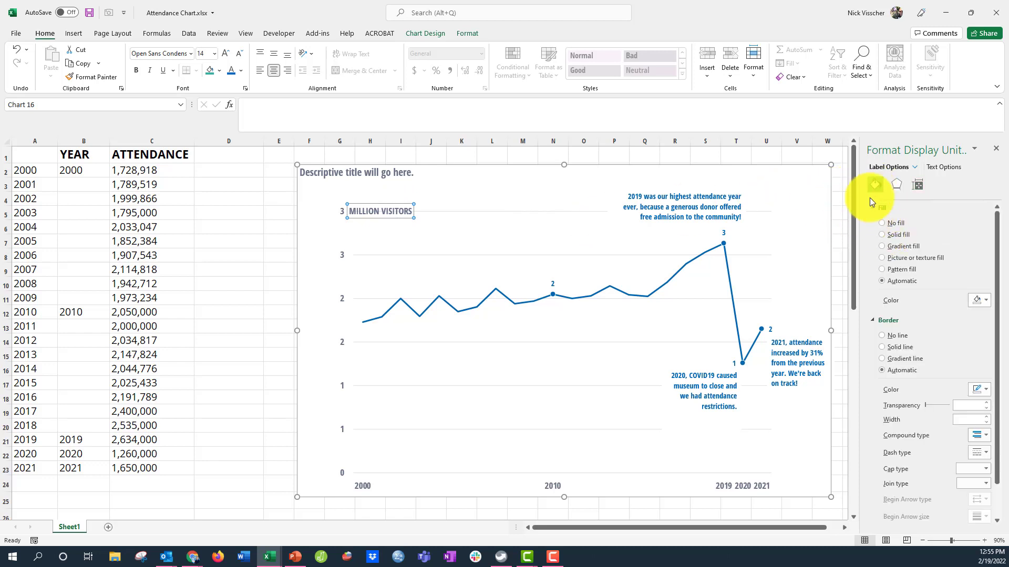
pyautogui.click(905, 233)
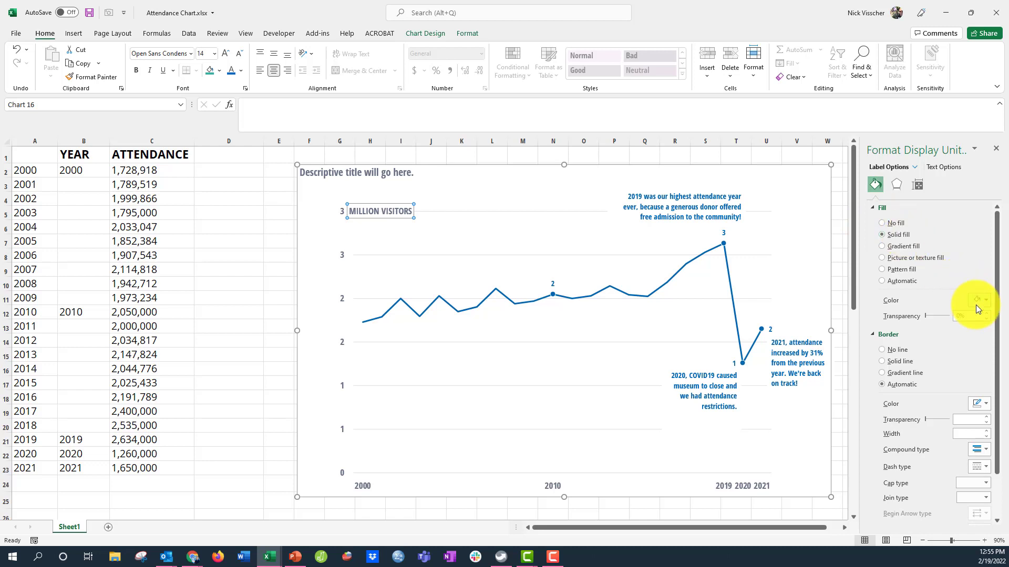
pyautogui.click(255, 284)
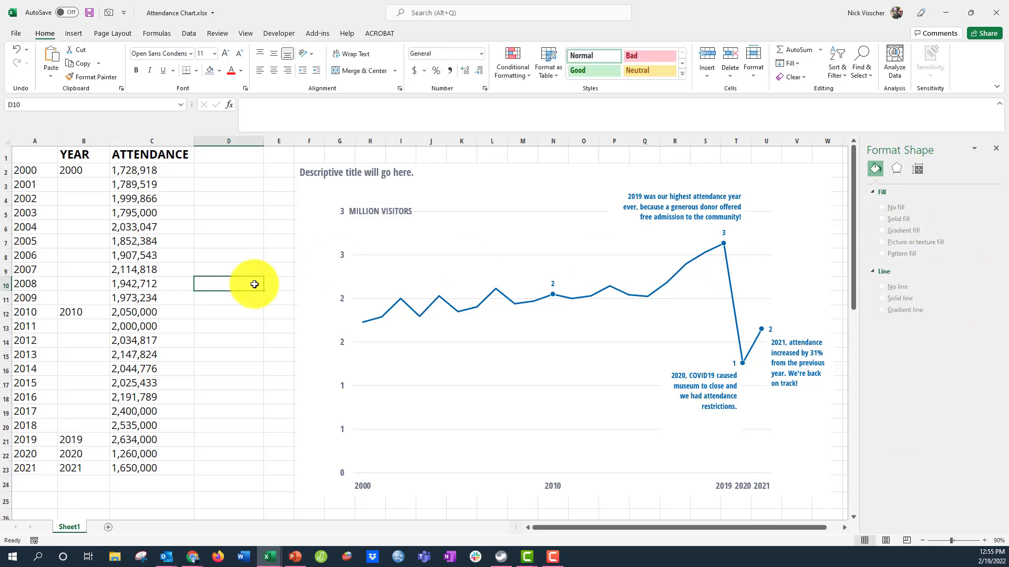
# Step: Set the vertical axis number format to one decimal place
pyautogui.click(342, 213)
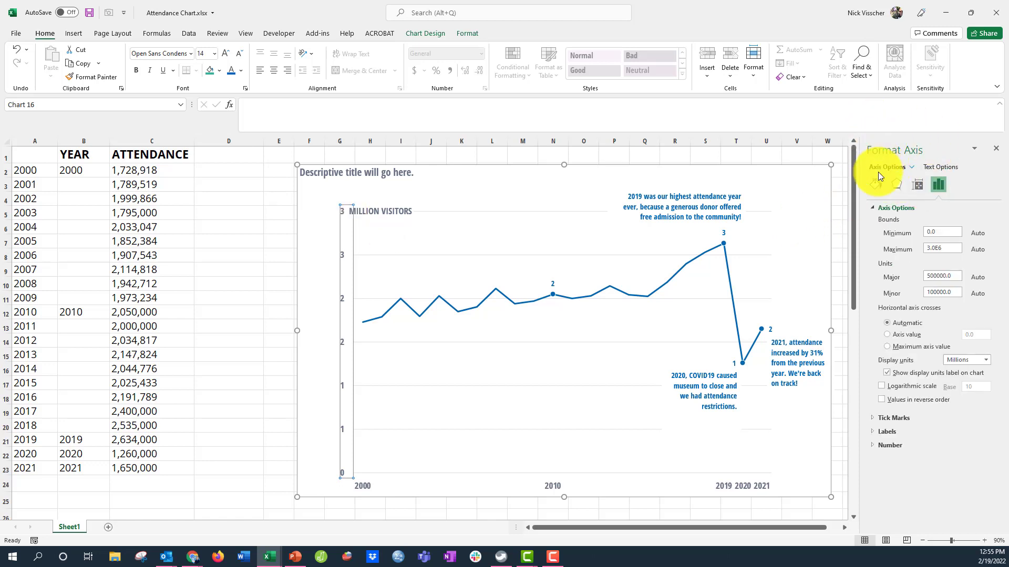
pyautogui.click(869, 445)
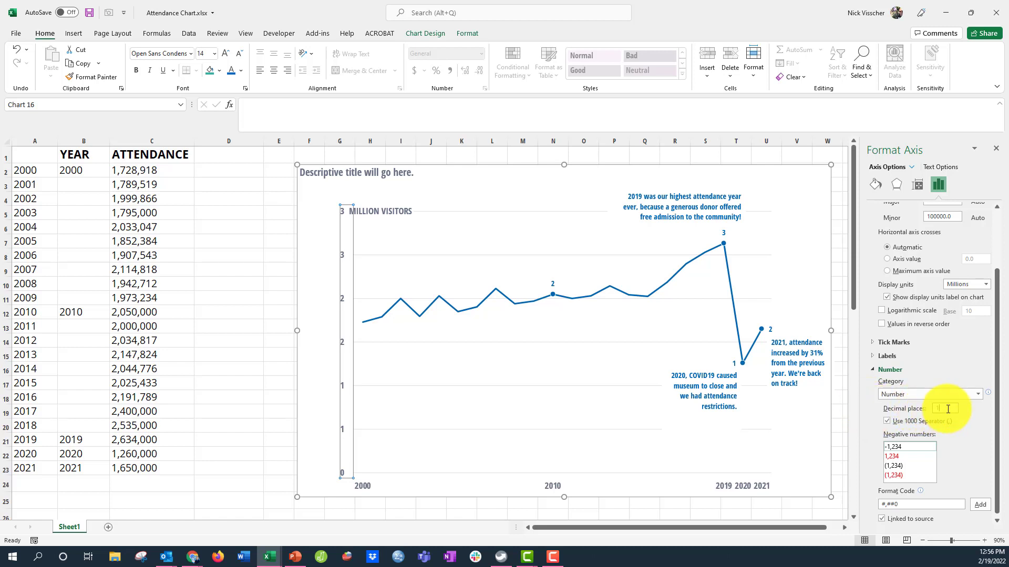
pyautogui.write('1')
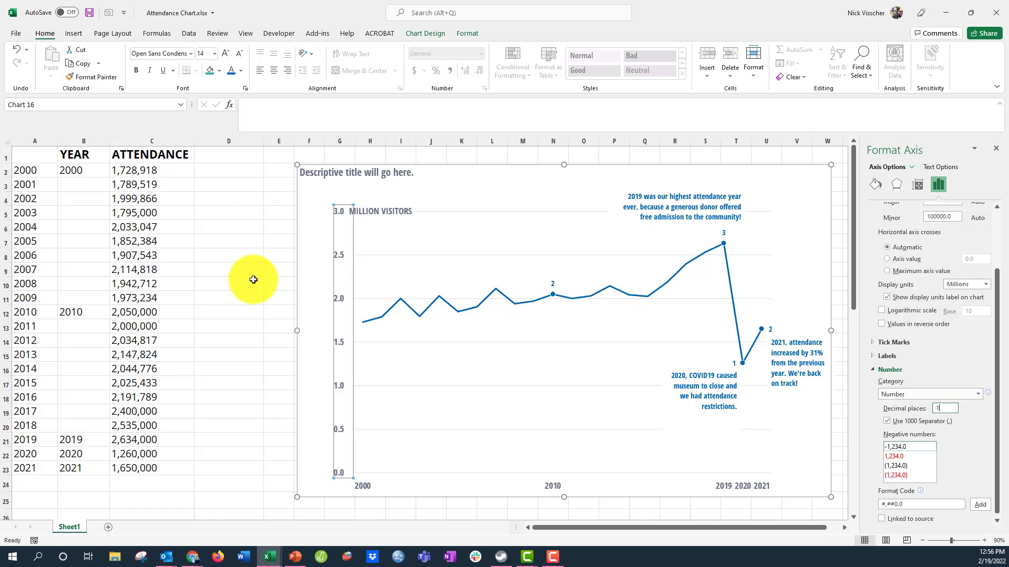
pyautogui.click(252, 311)
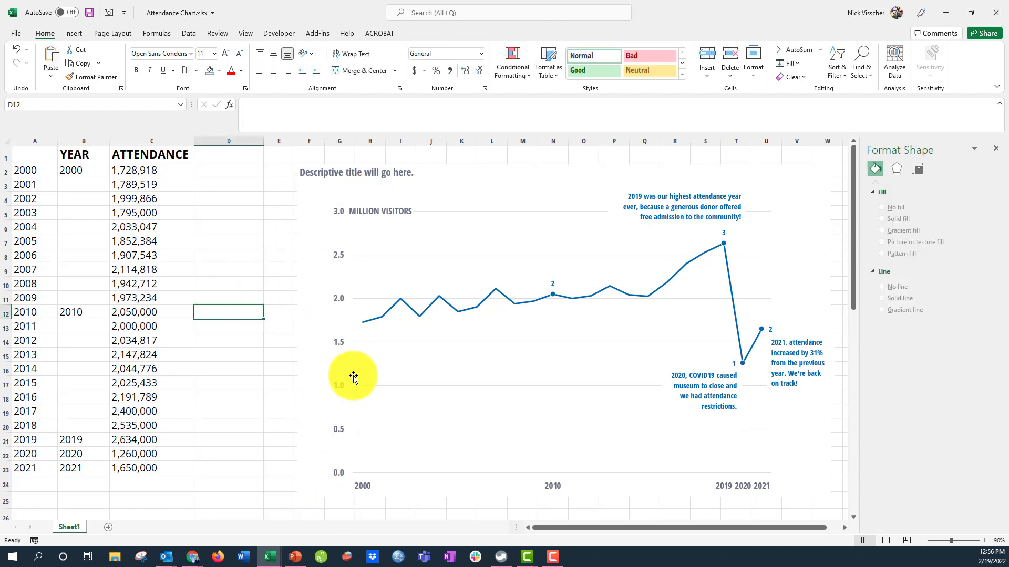
# Step: Widen the plot area leftward toward the chart's edge and move the MILLION VISITORS label back beside the 3.0 axis value
pyautogui.click(372, 272)
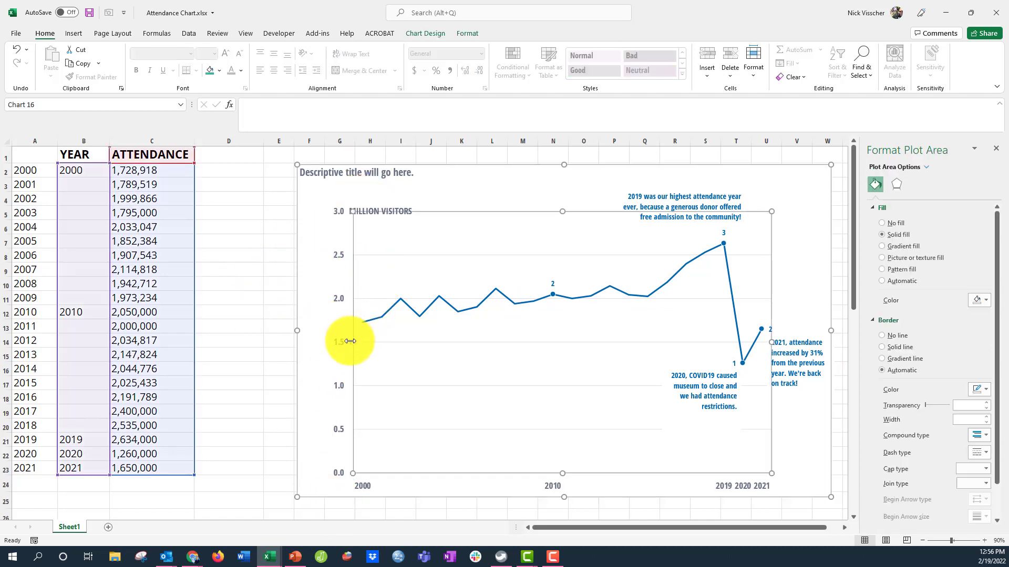
pyautogui.moveTo(325, 340); pyautogui.dragTo(324, 341)
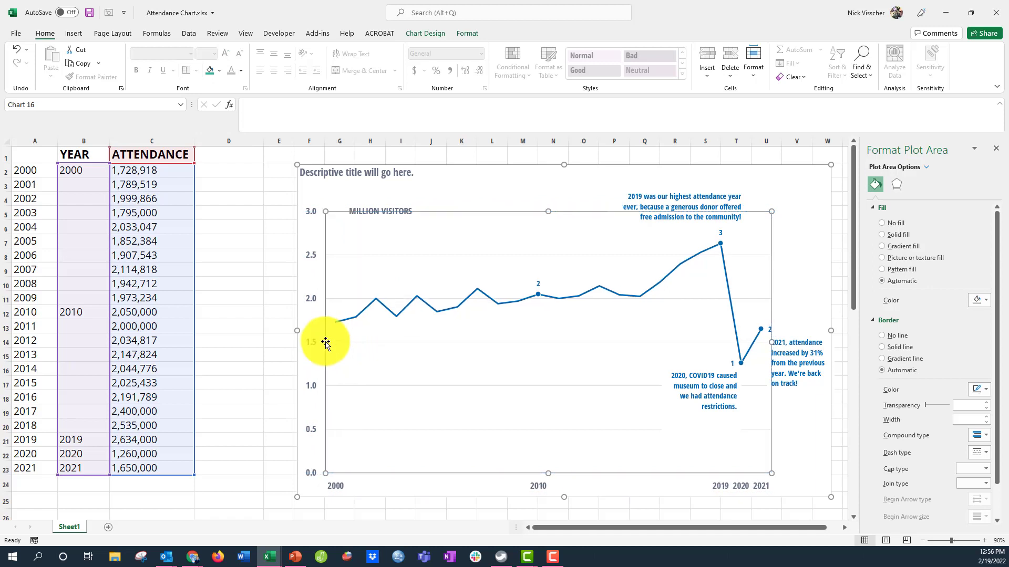
pyautogui.click(364, 218)
pyautogui.moveTo(362, 219); pyautogui.dragTo(333, 219)
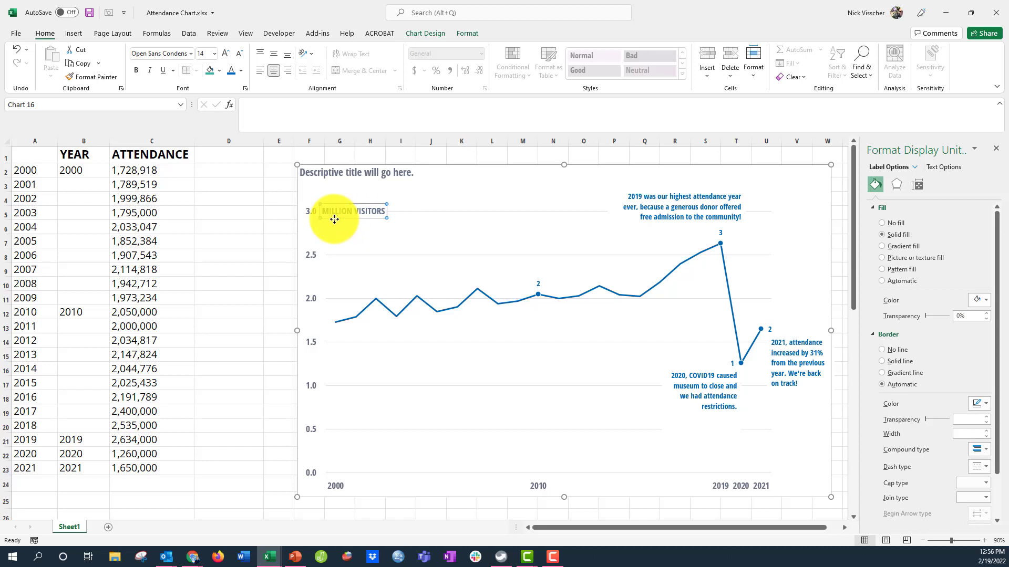
pyautogui.click(259, 274)
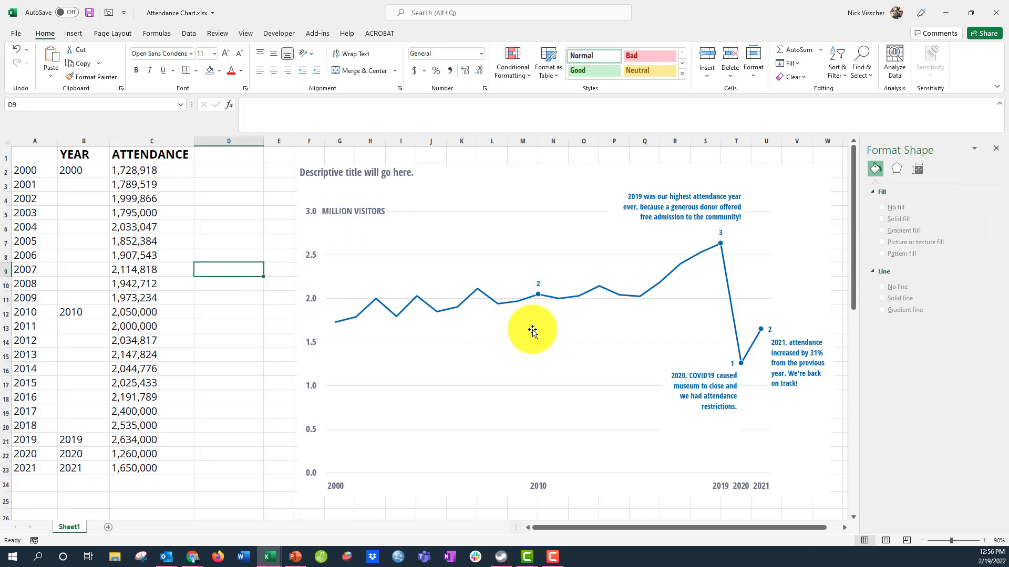
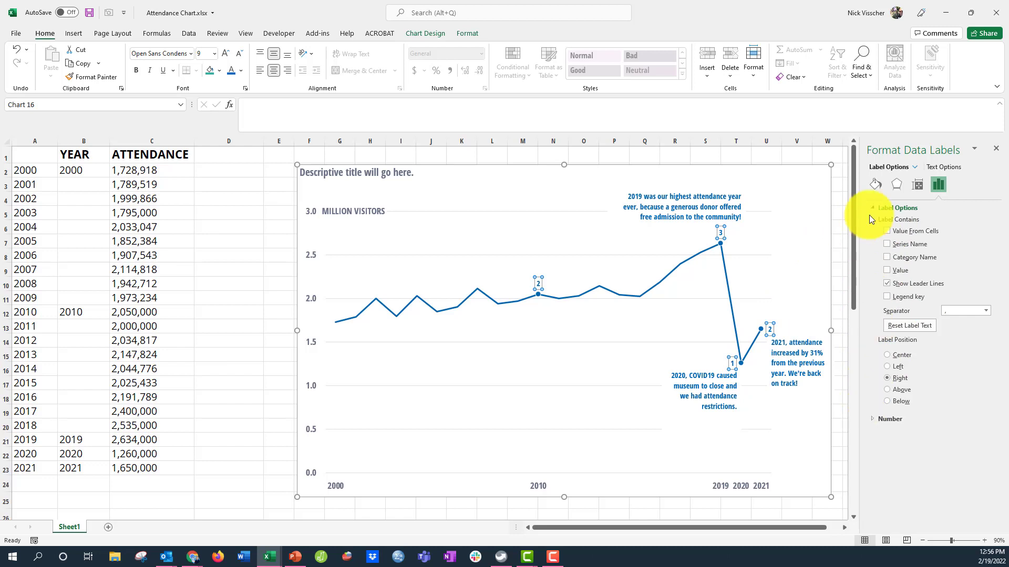
# Step: Format the line's data labels as Number with two decimal places
pyautogui.click(872, 419)
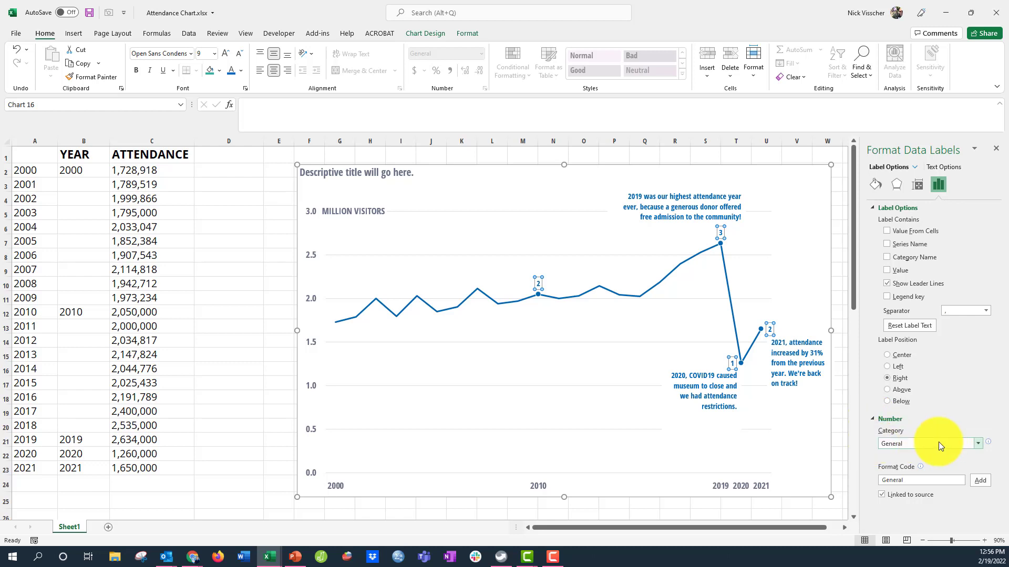
pyautogui.click(976, 443)
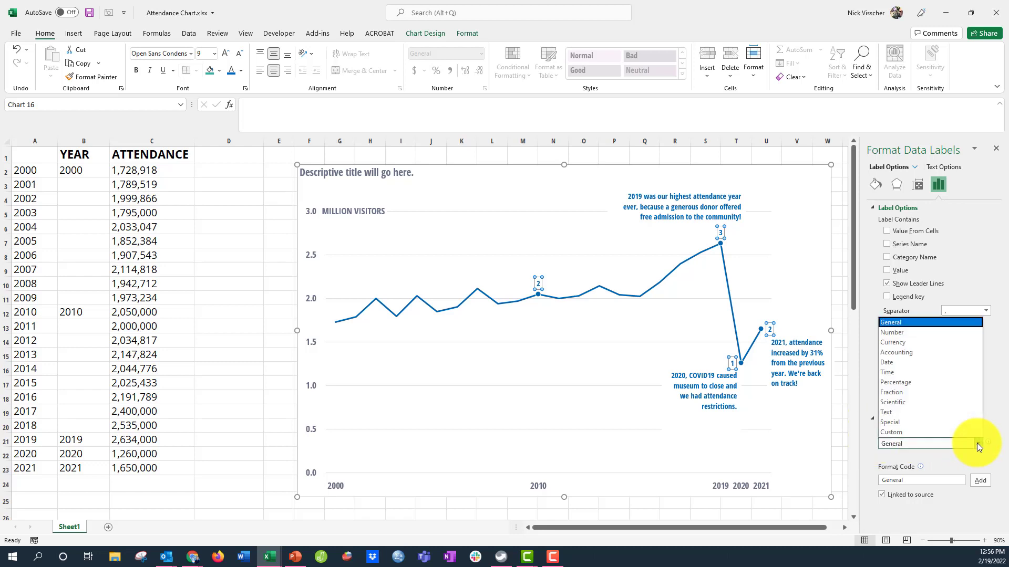
pyautogui.click(947, 332)
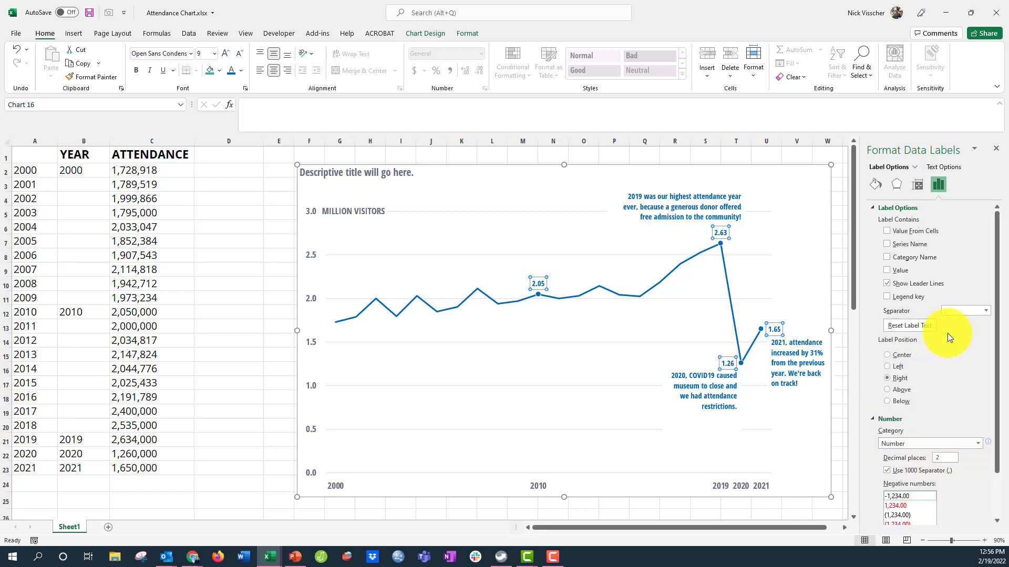
pyautogui.click(946, 458)
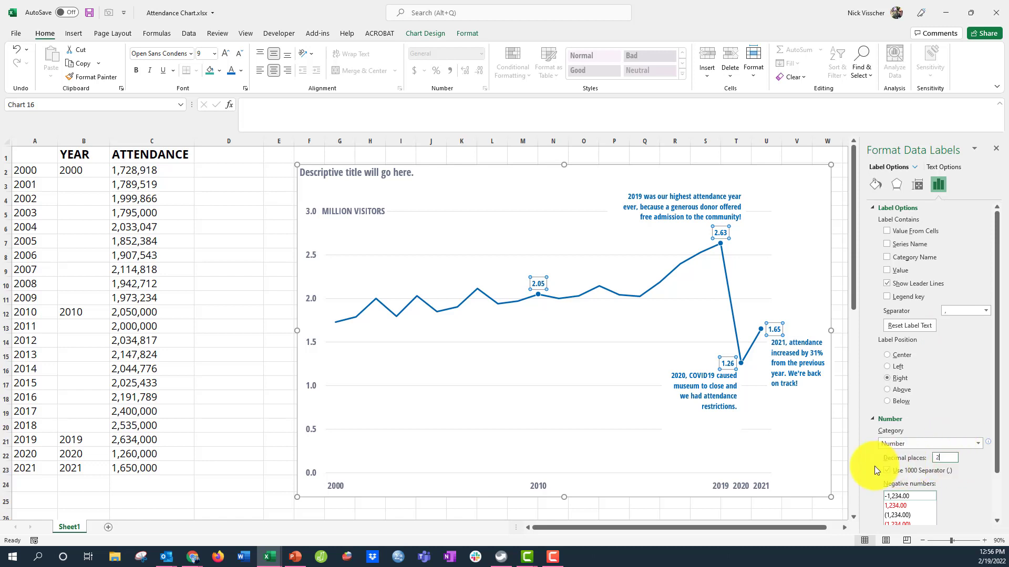
pyautogui.click(845, 293)
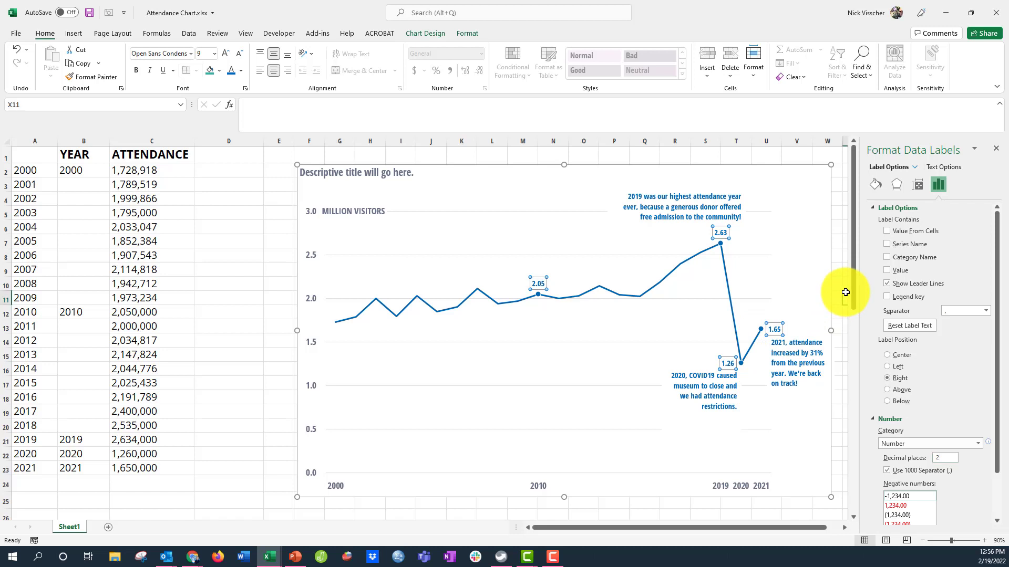
pyautogui.click(723, 235)
pyautogui.click(722, 238)
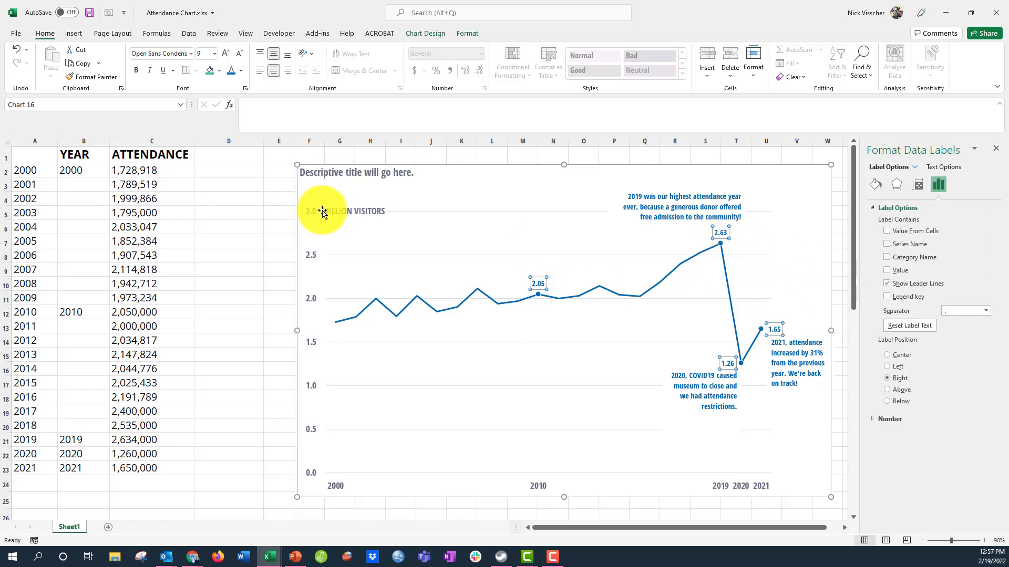
pyautogui.click(259, 263)
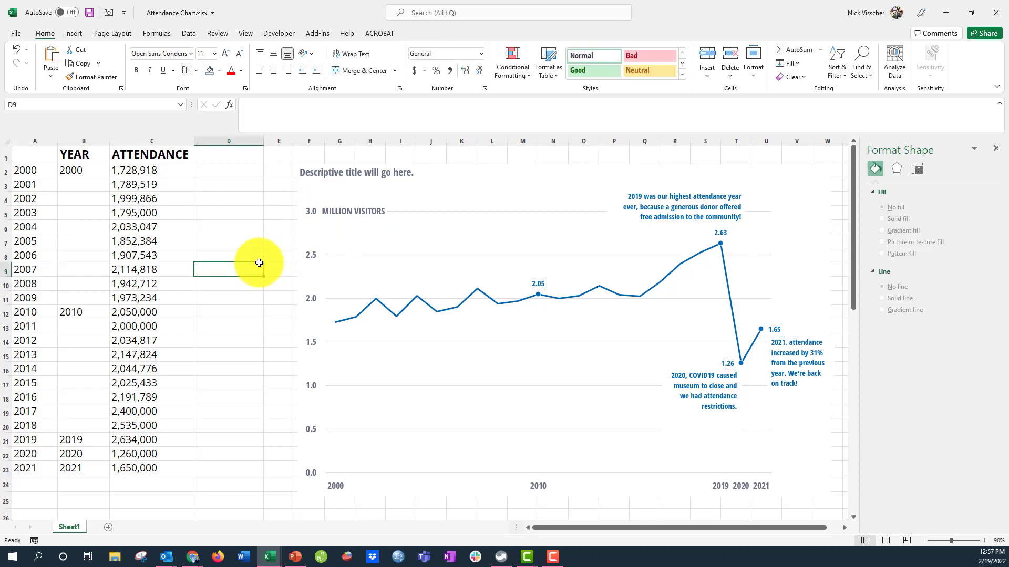
pyautogui.click(536, 281)
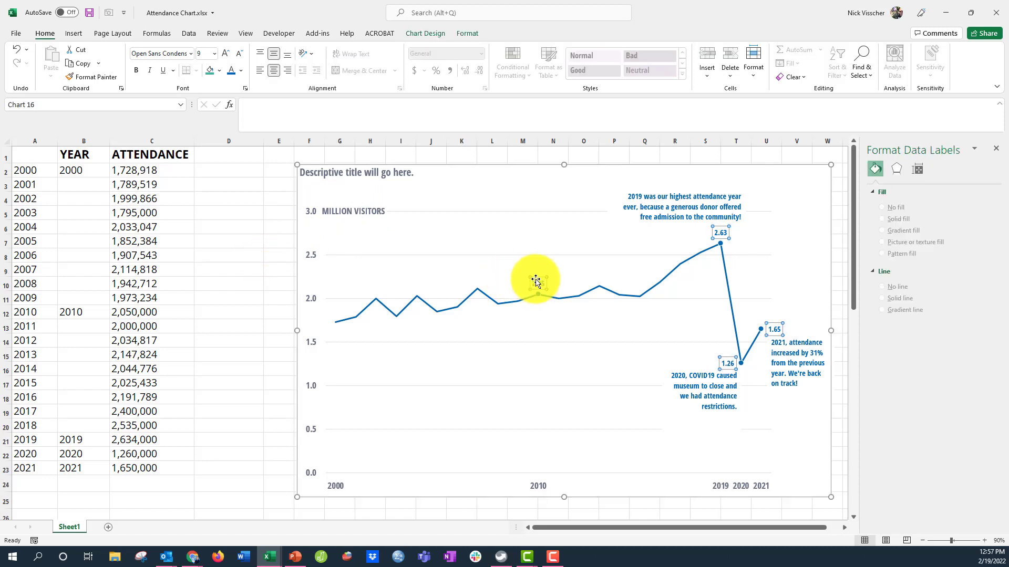
pyautogui.click(536, 281)
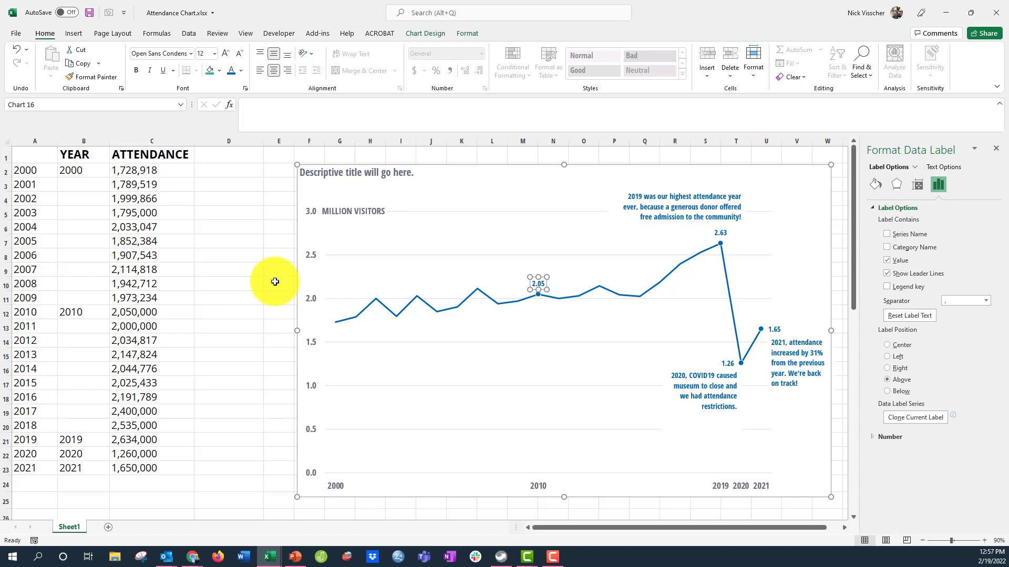
pyautogui.click(716, 207)
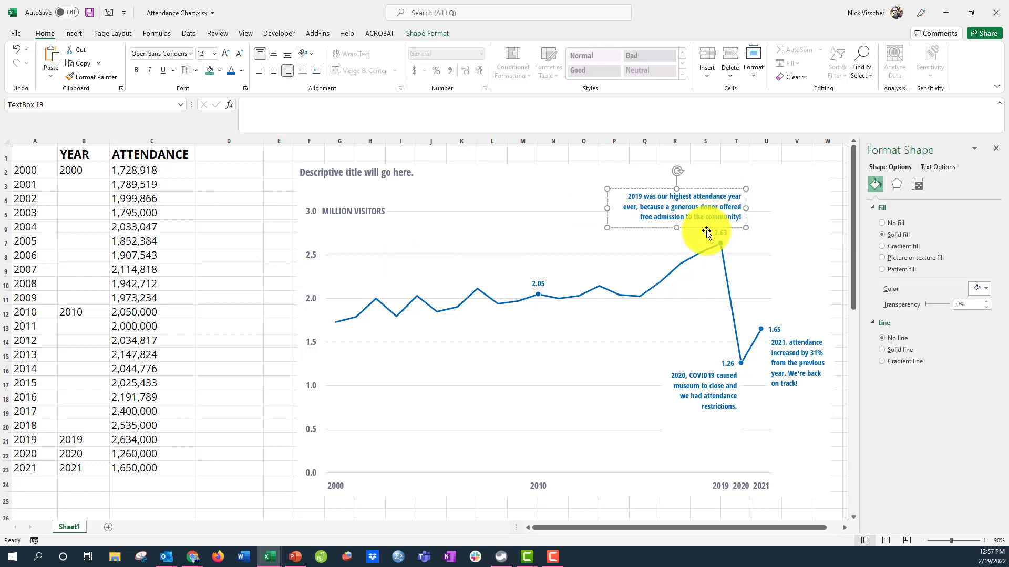
pyautogui.click(702, 217)
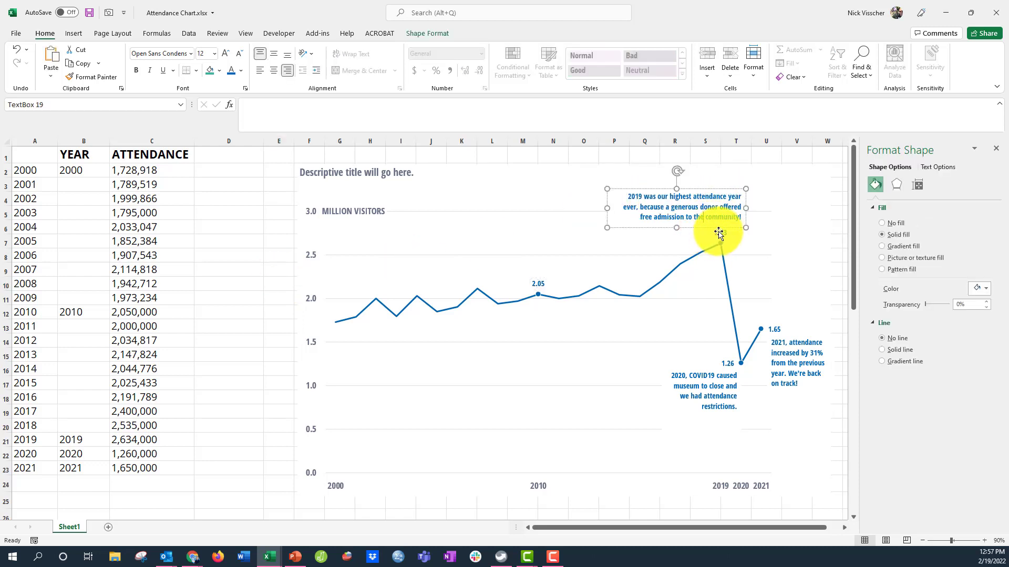
# Step: Delete only the 2019 peak's data label, keeping the labels of the other points
pyautogui.click(720, 234)
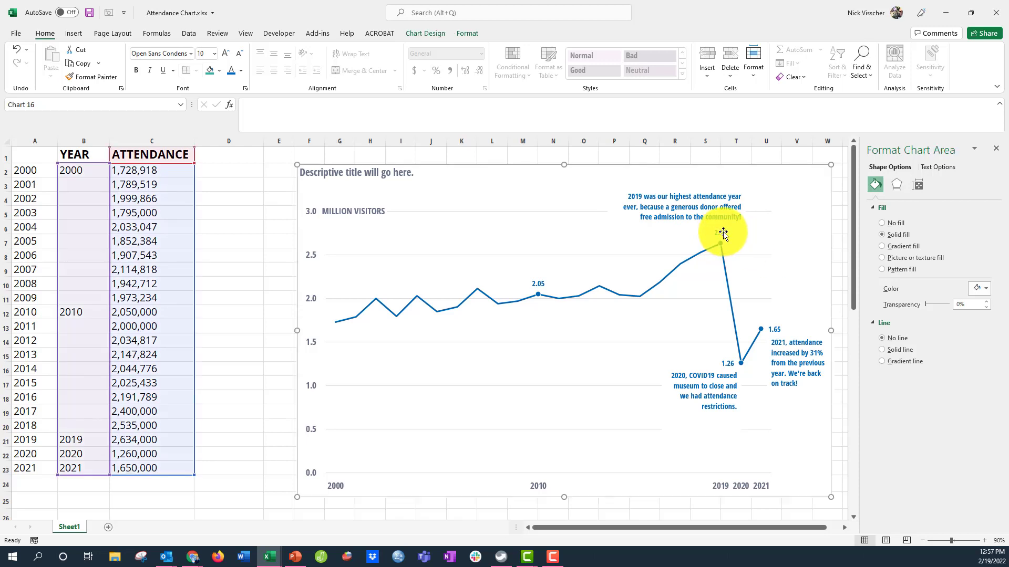
pyautogui.click(721, 235)
pyautogui.click(721, 234)
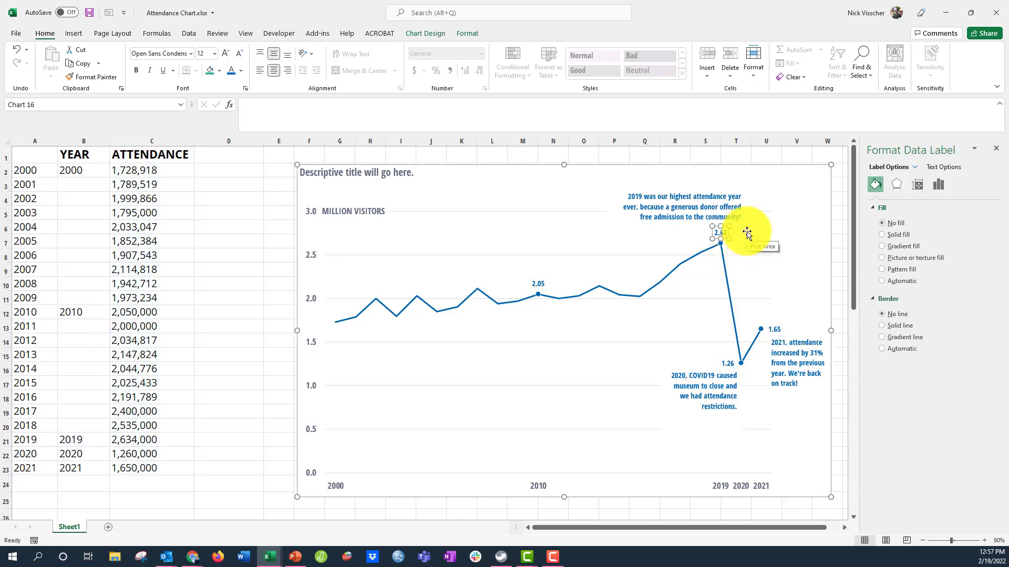
pyautogui.press('Delete')
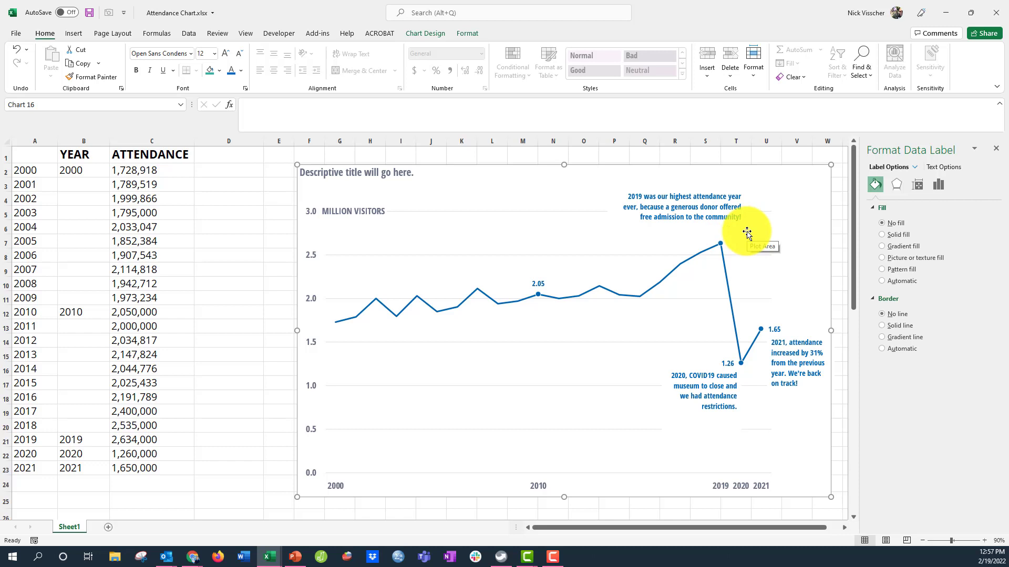
# Step: Add the line "2,634,000 Visitors" at the end of the 2019 annotation text box
pyautogui.click(739, 217)
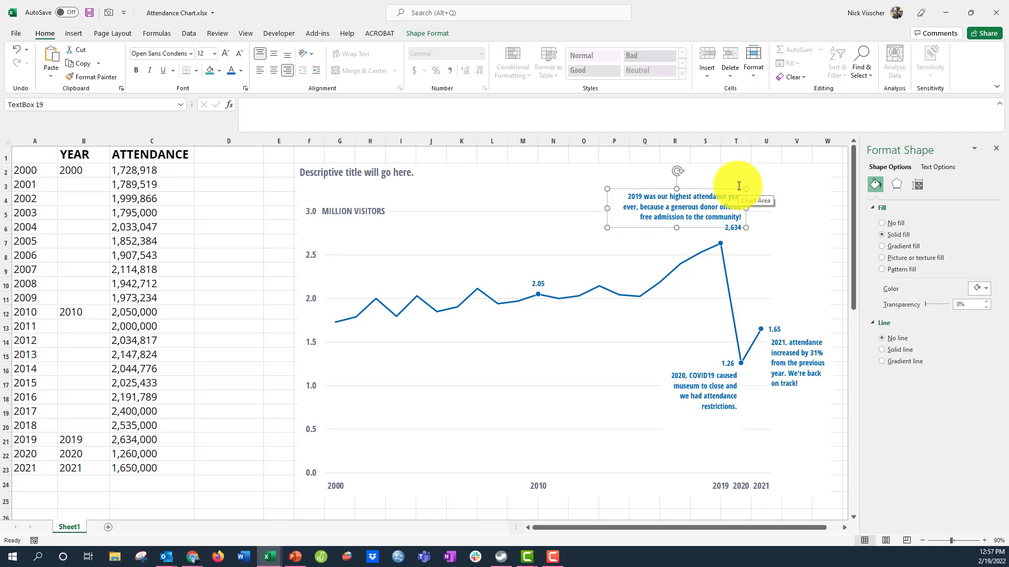
pyautogui.write('000 vis')
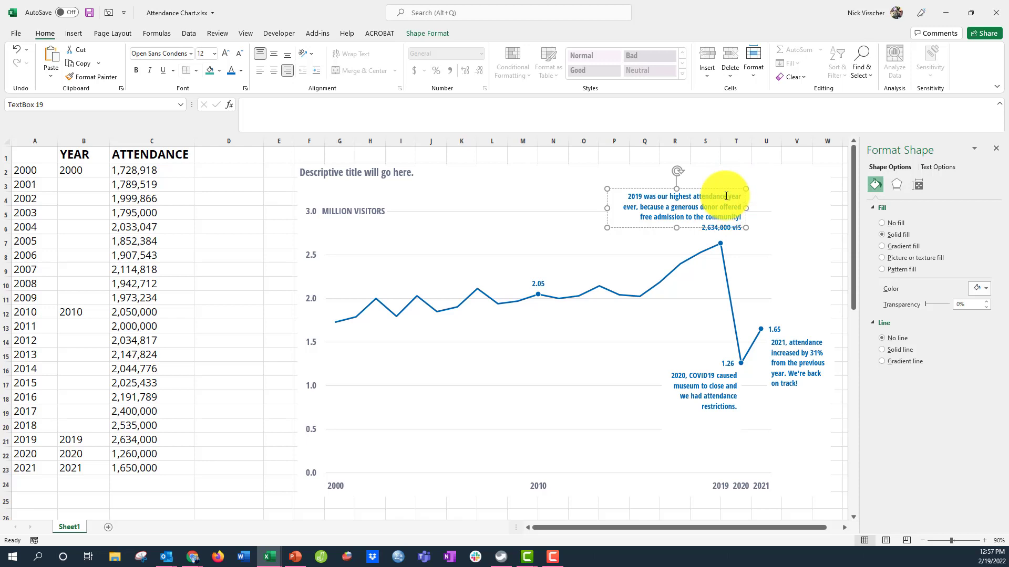
pyautogui.write(' Visitors')
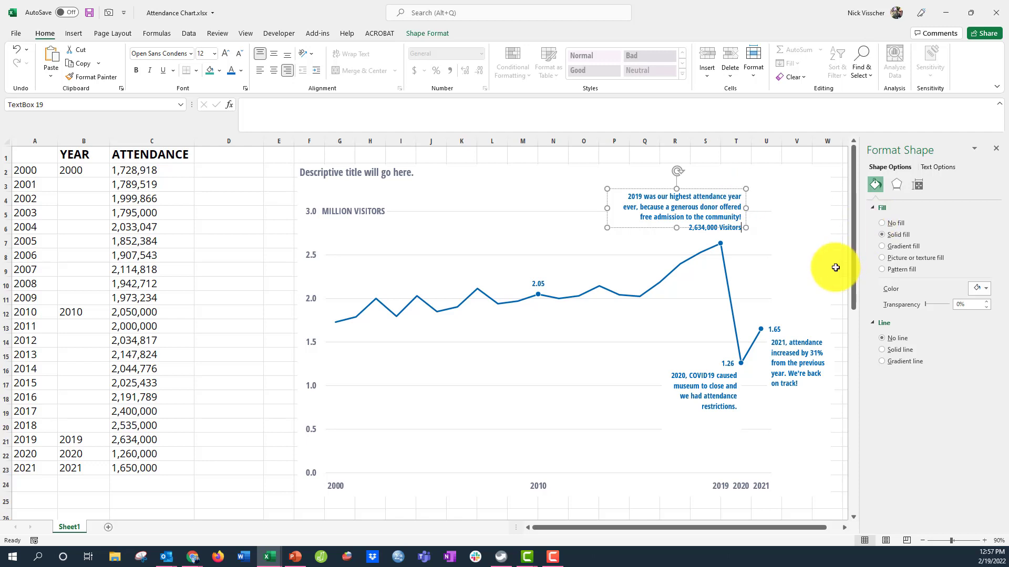
pyautogui.click(811, 271)
# Step: Make the 2019 annotation box taller to fit its four lines and move it slightly left and down, close to the 2019 peak
pyautogui.click(677, 215)
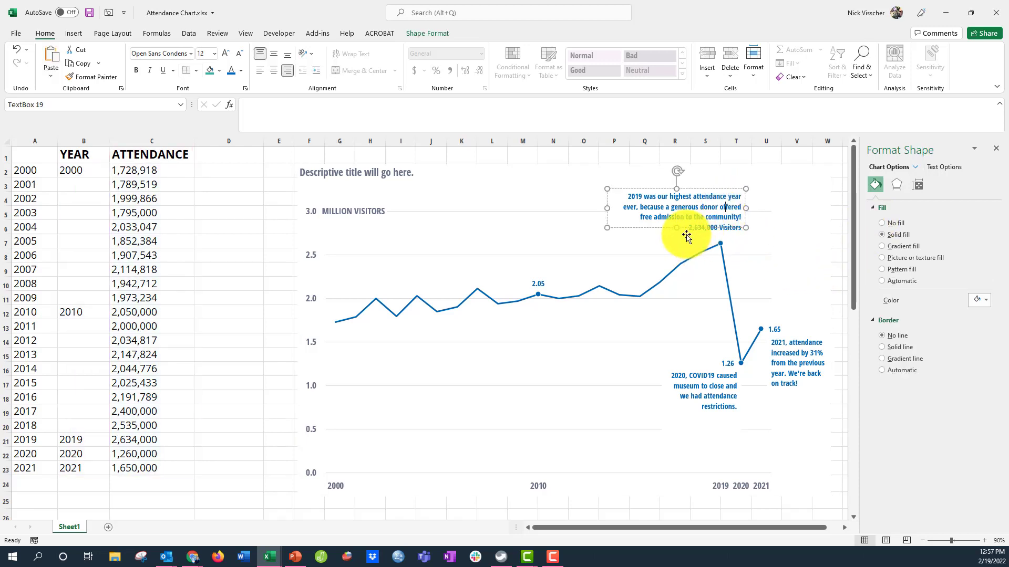
pyautogui.moveTo(679, 229); pyautogui.dragTo(636, 242)
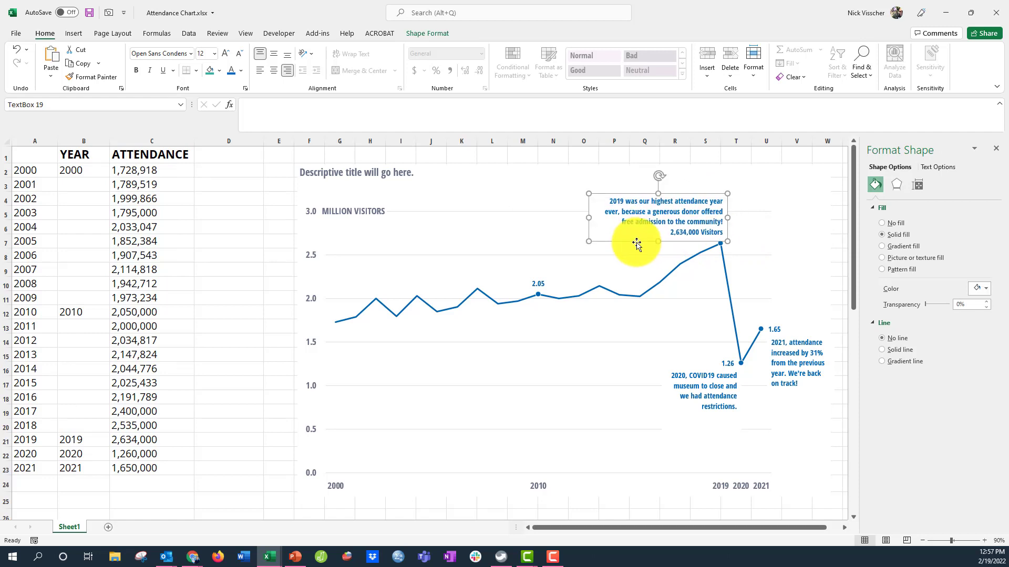
pyautogui.click(835, 225)
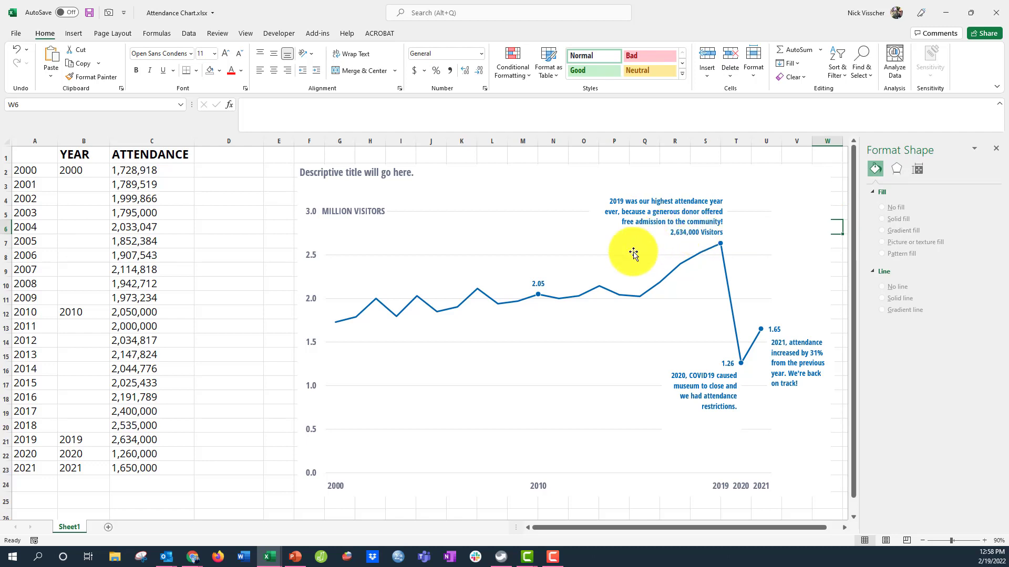
pyautogui.click(534, 284)
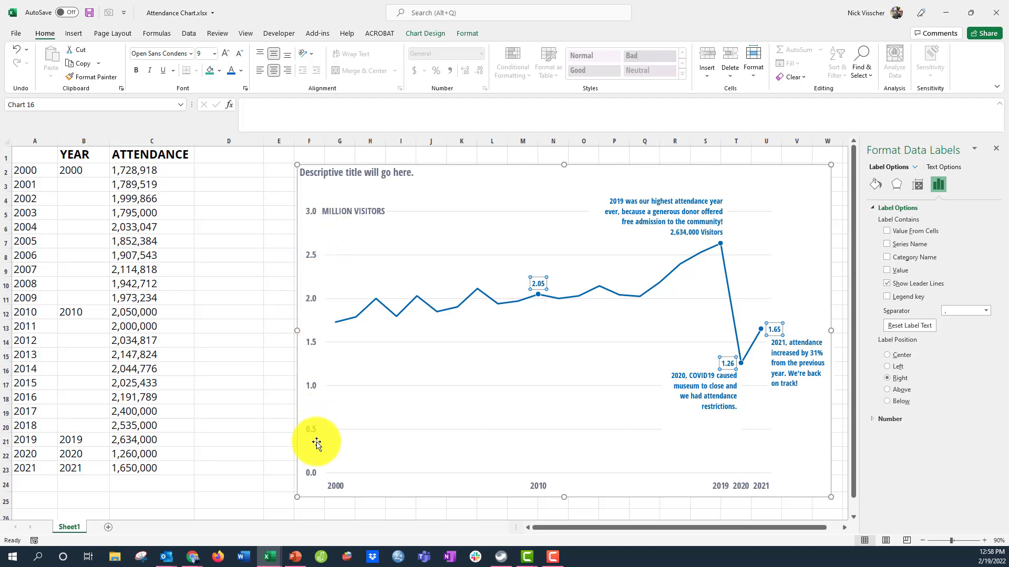
pyautogui.click(330, 210)
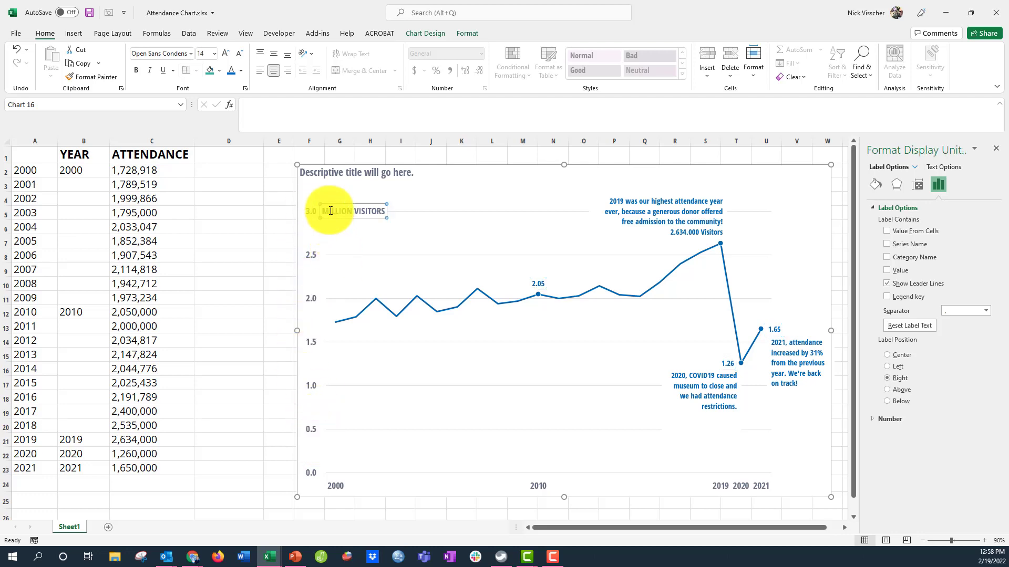
# Step: Switch to the PowerPoint presentation to review the shaded average area in its finished chart, and return to the Excel workbook
pyautogui.click(459, 165)
pyautogui.click(295, 557)
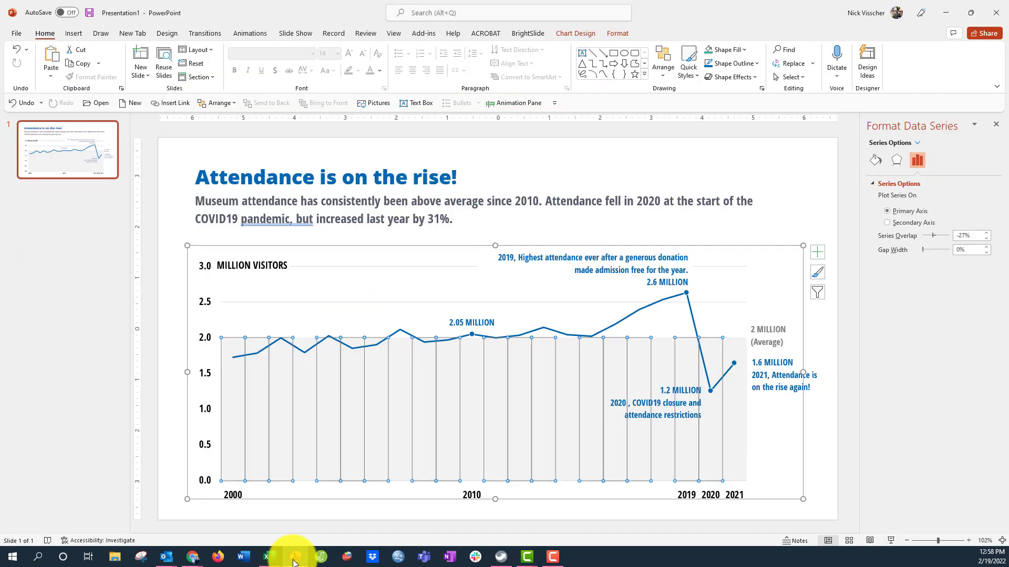
pyautogui.click(174, 442)
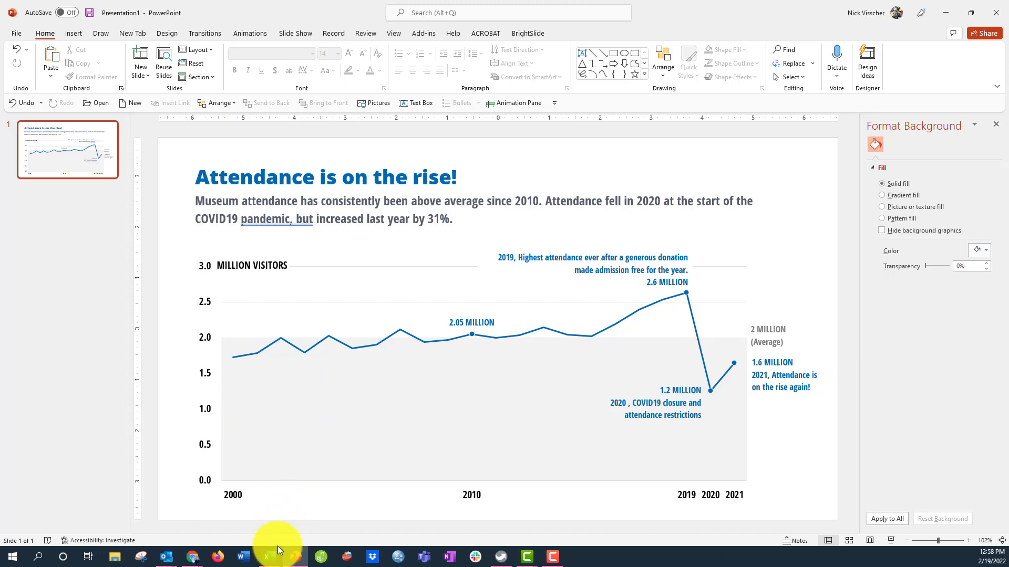
pyautogui.click(270, 560)
pyautogui.click(183, 517)
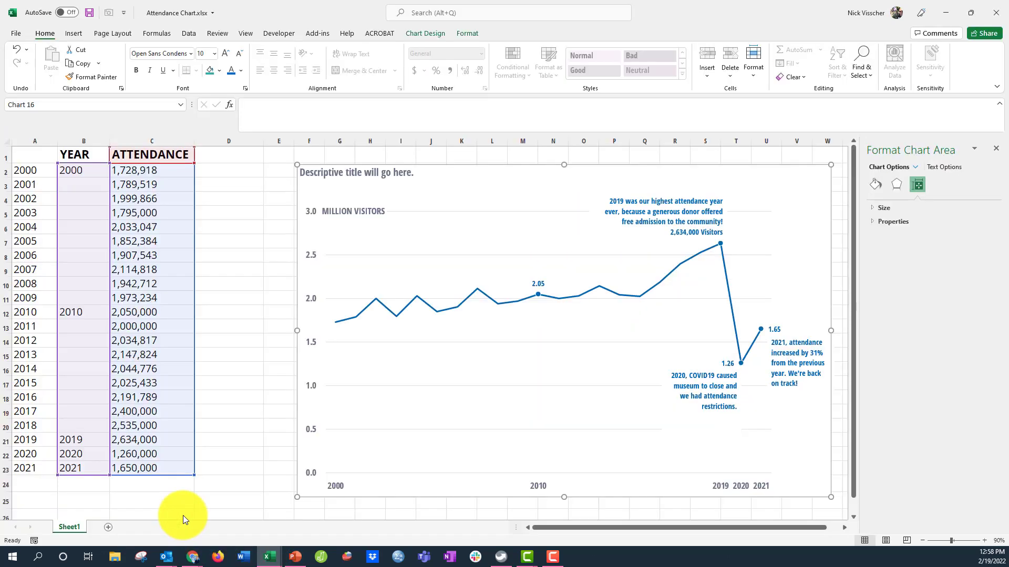
# Step: Enter the header AVERAGE in cell D1 and copy the formatting of the ATTENDANCE header onto it
pyautogui.click(272, 453)
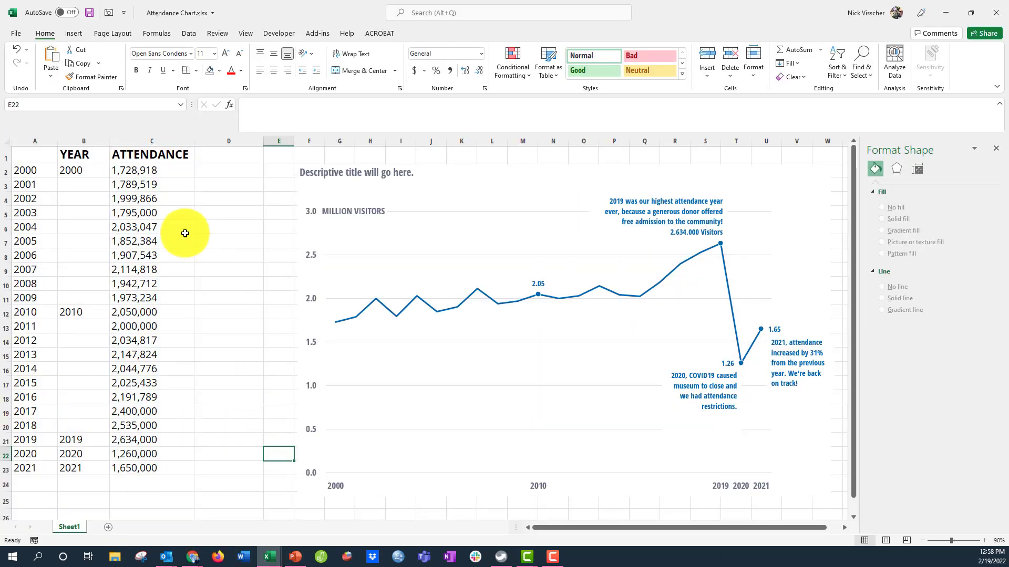
pyautogui.click(205, 153)
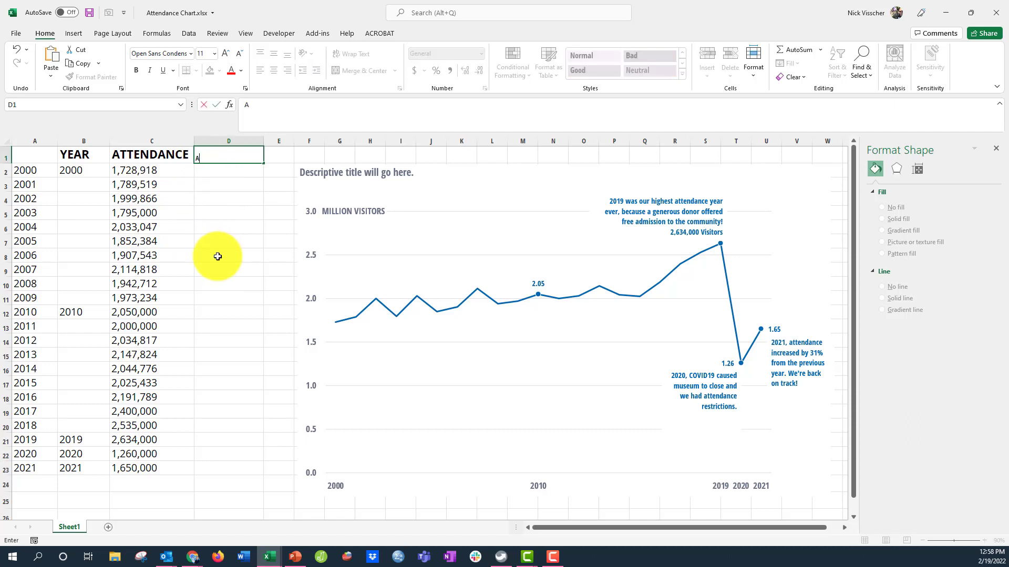
pyautogui.hotkey('ctrl', 'Return')
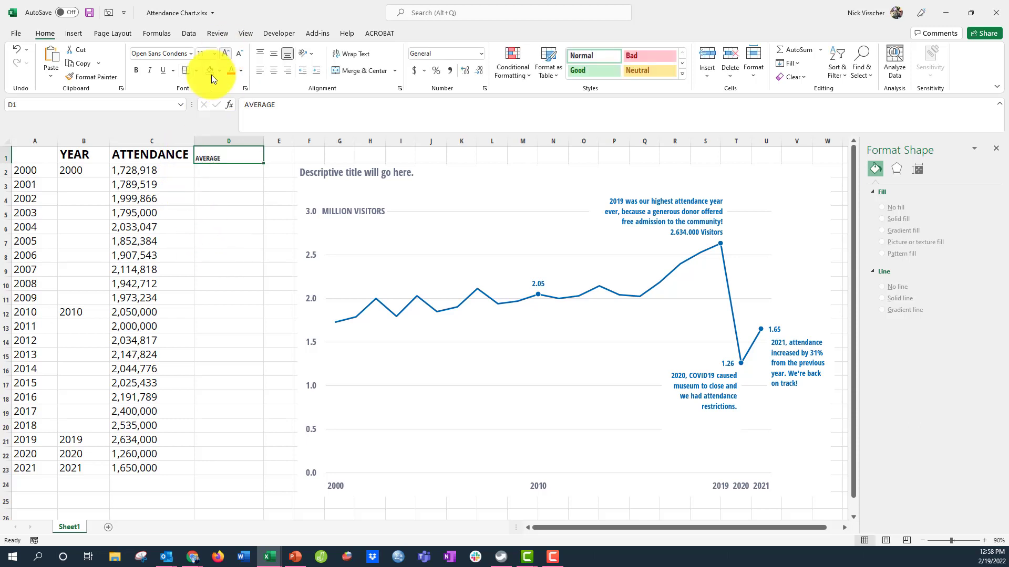
pyautogui.click(180, 153)
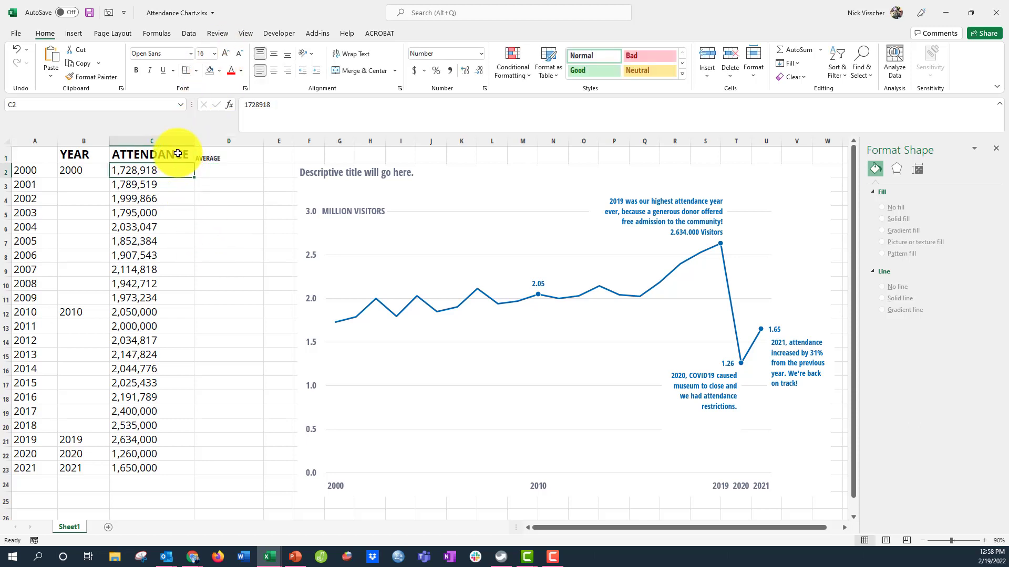
pyautogui.doubleClick(88, 77)
pyautogui.click(239, 153)
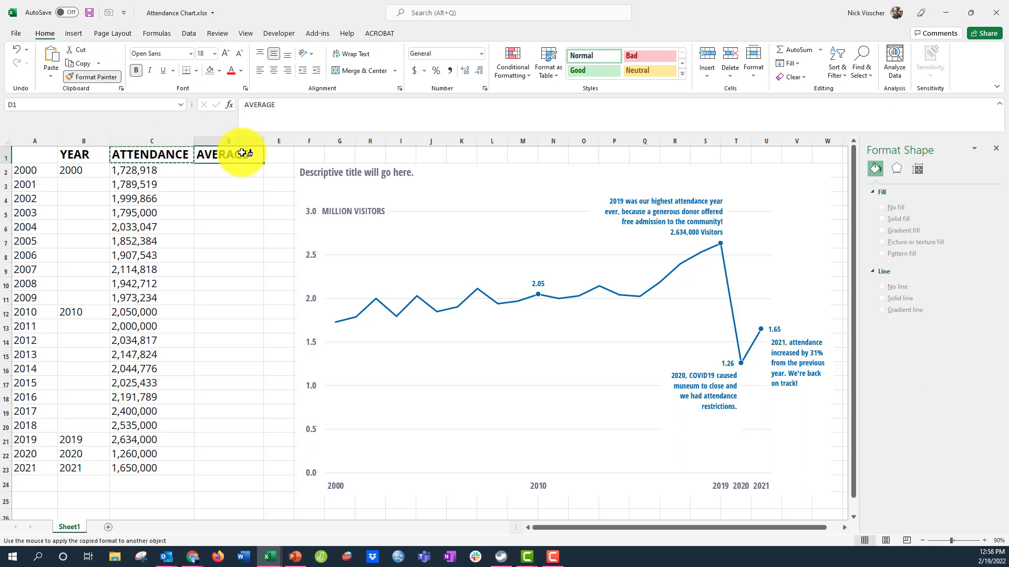
# Step: Enter the formula =AVERAGE(C2:C23) in cell D2
pyautogui.click(155, 168)
pyautogui.click(209, 173)
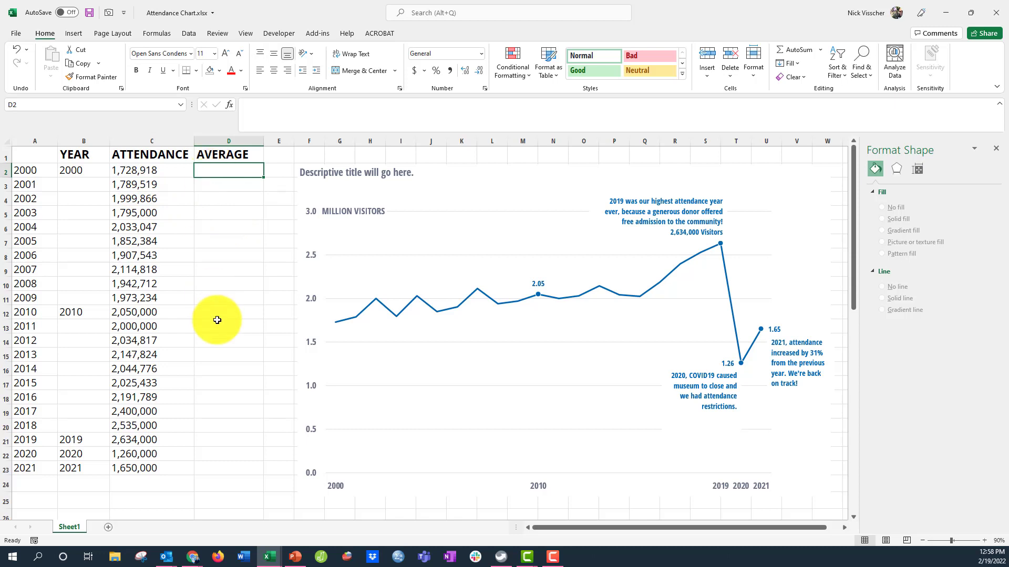
pyautogui.write('=')
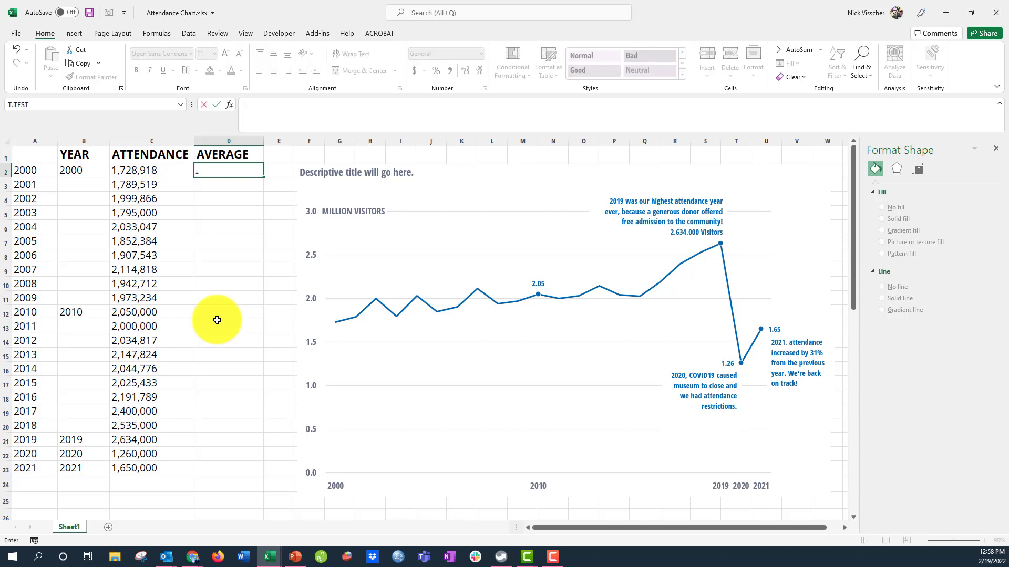
pyautogui.write('AVERAGE')
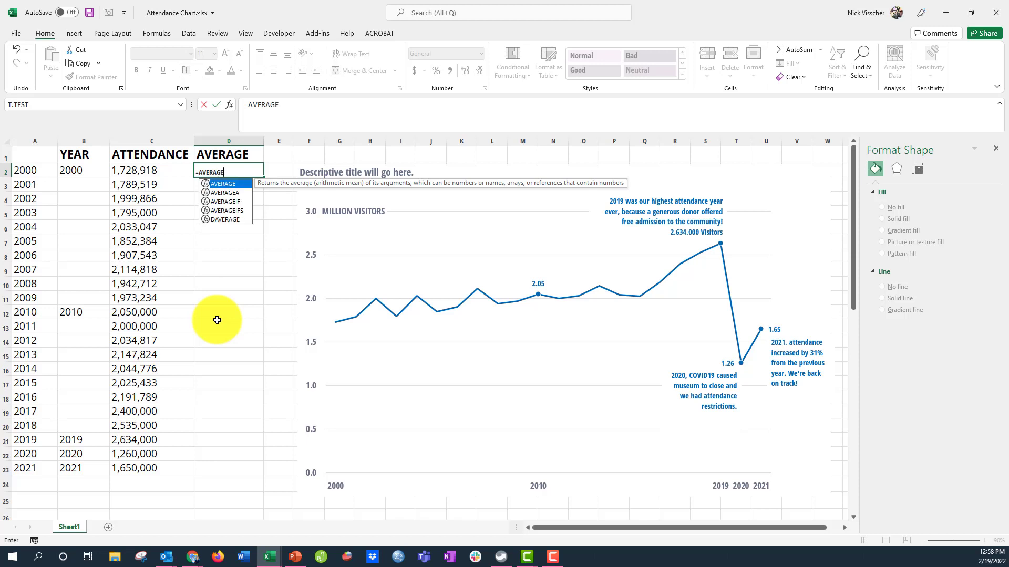
pyautogui.doubleClick(219, 184)
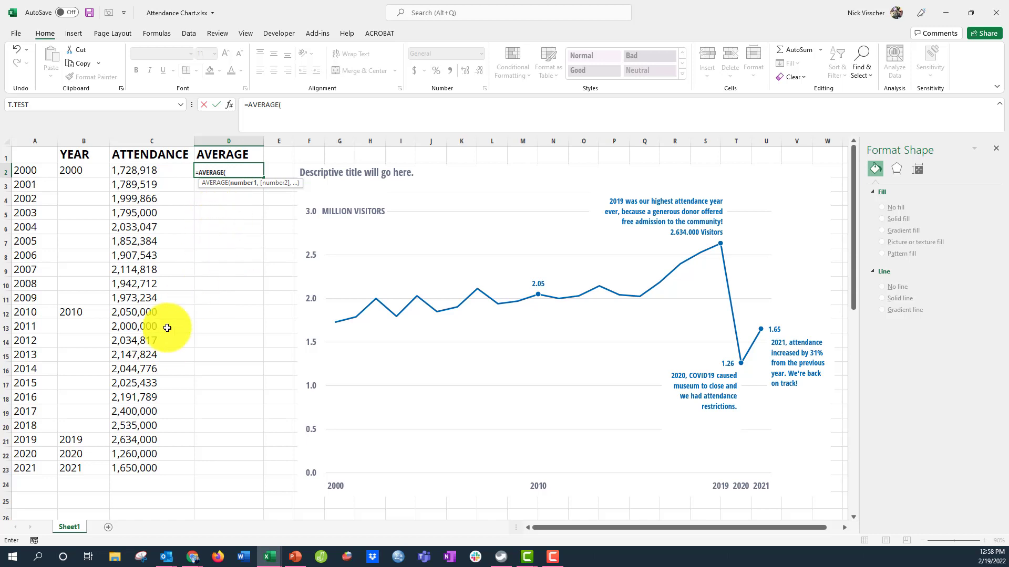
pyautogui.moveTo(168, 172); pyautogui.dragTo(167, 186)
pyautogui.moveTo(175, 288); pyautogui.dragTo(172, 466)
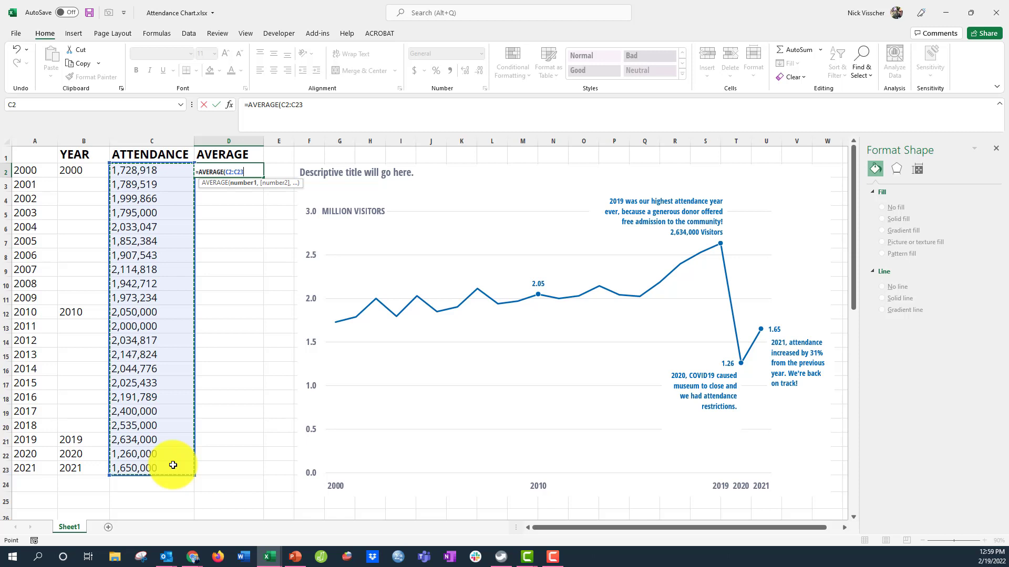
pyautogui.write(')')
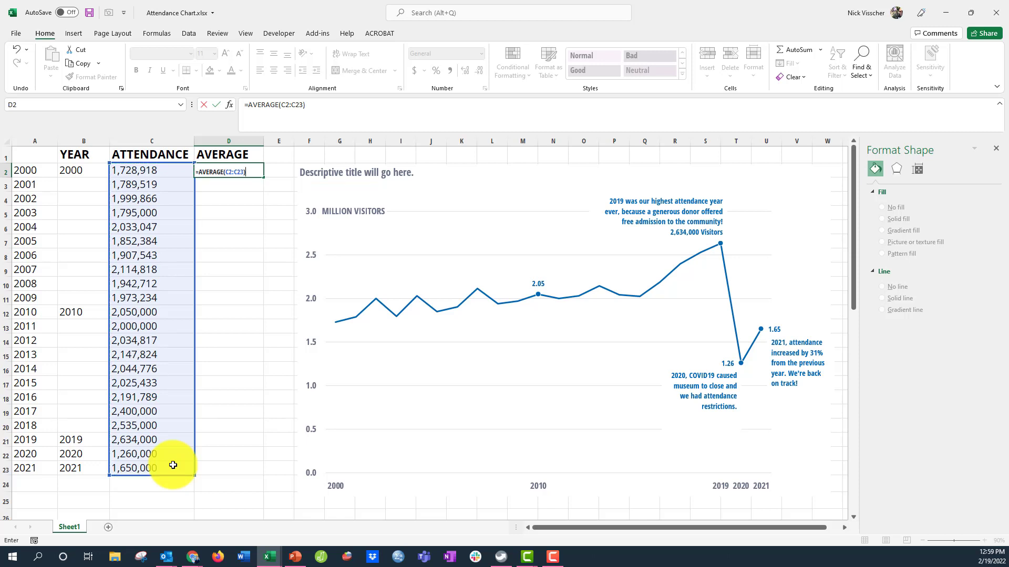
pyautogui.press('Return')
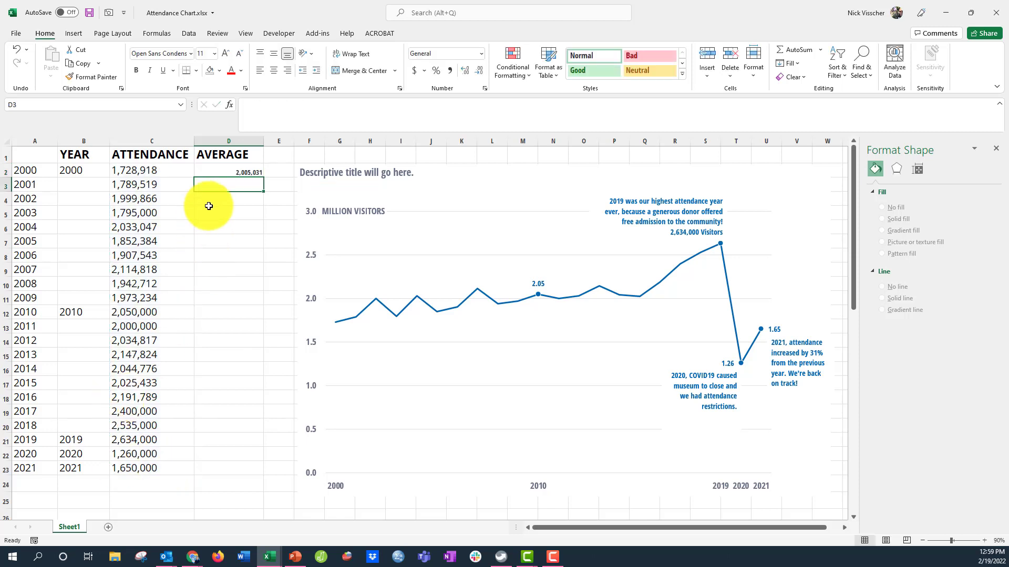
# Step: Copy the cell formatting of the 2000 attendance figure in C2 onto the average in D2
pyautogui.click(208, 171)
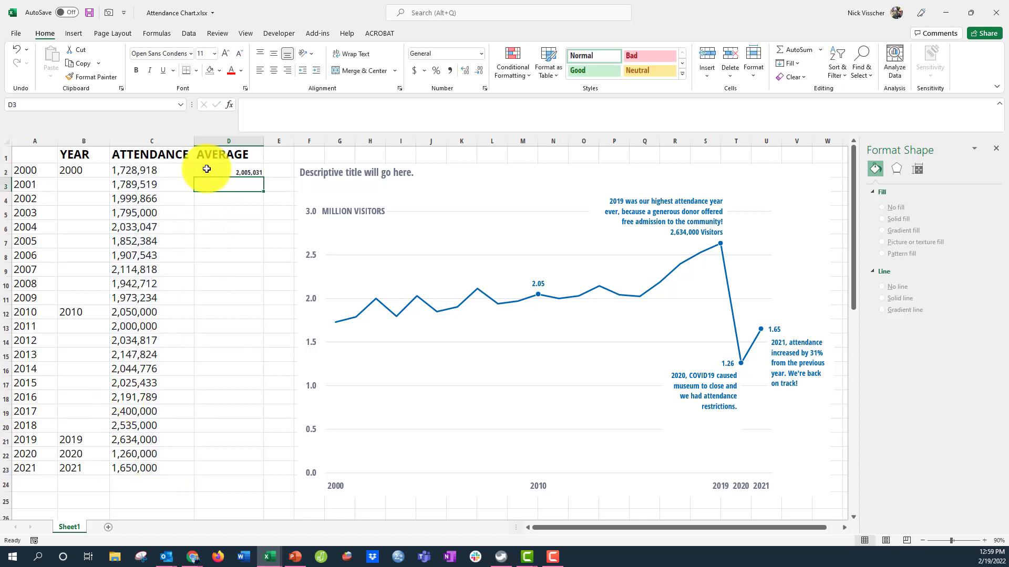
pyautogui.click(227, 52)
pyautogui.click(146, 166)
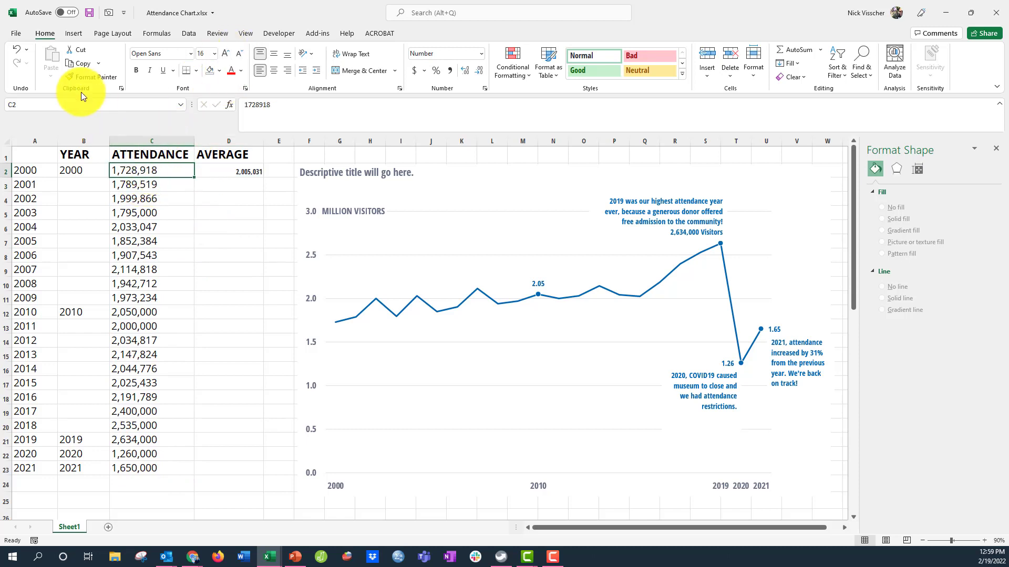
pyautogui.click(80, 78)
pyautogui.click(226, 170)
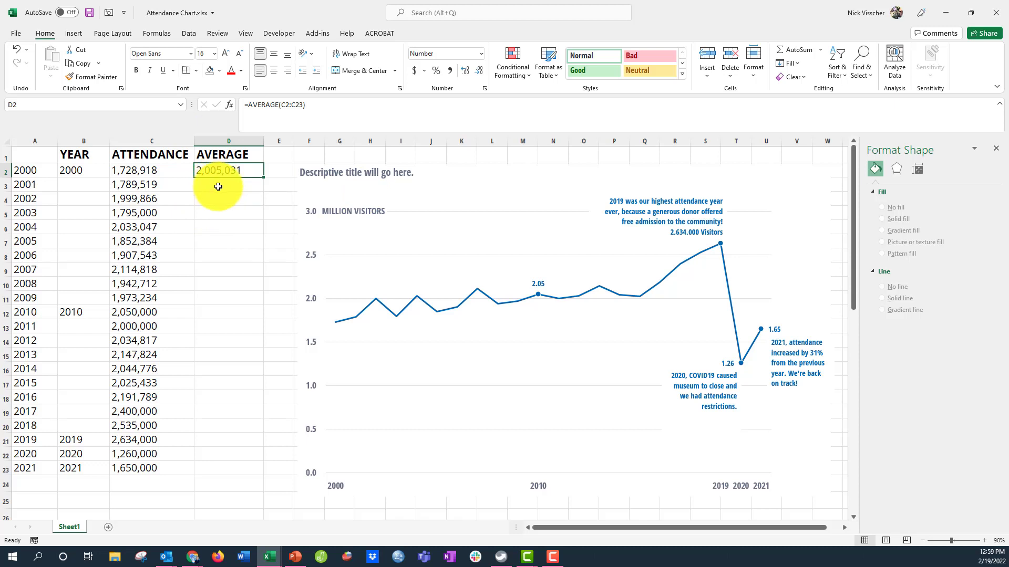
# Step: Try filling the average formula from D2 down to D3 and inspect the ranges used in both cells
pyautogui.moveTo(265, 180); pyautogui.dragTo(263, 186)
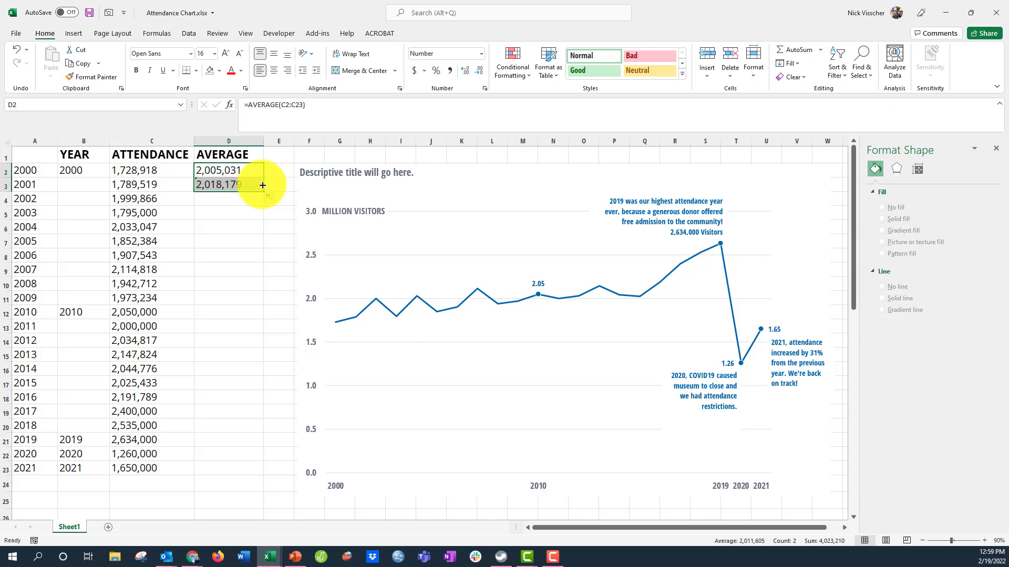
pyautogui.click(239, 170)
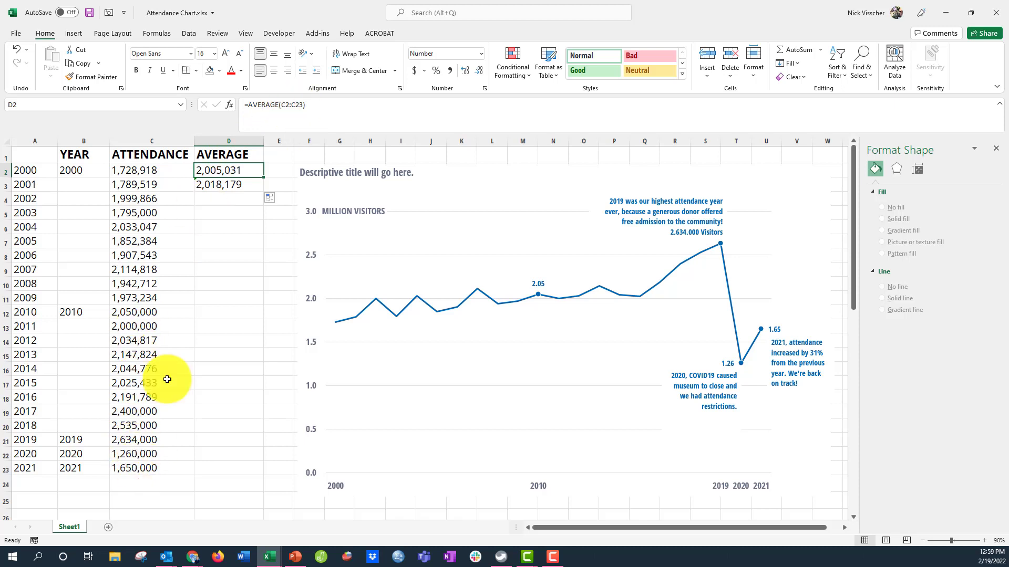
pyautogui.click(247, 185)
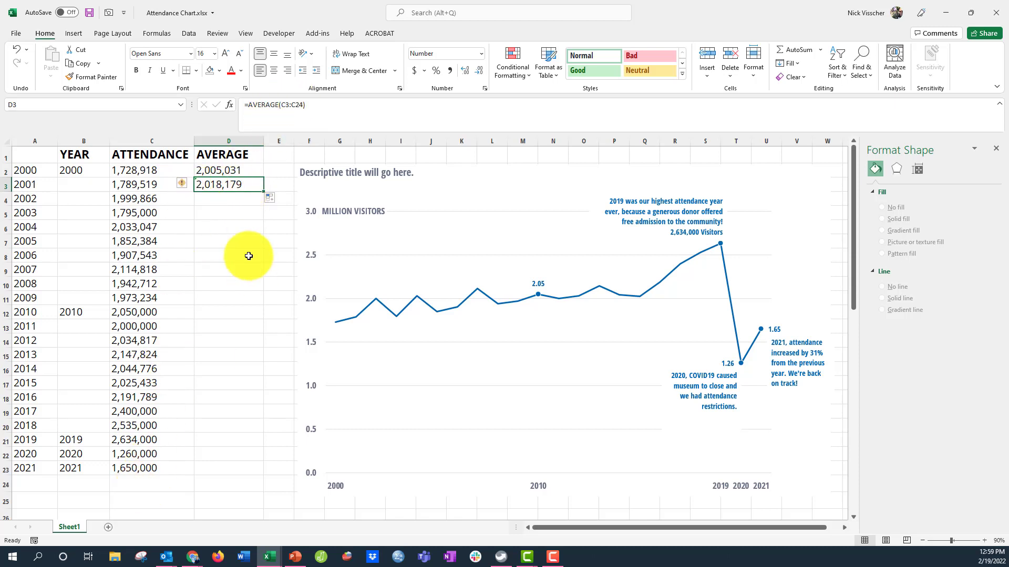
pyautogui.click(239, 169)
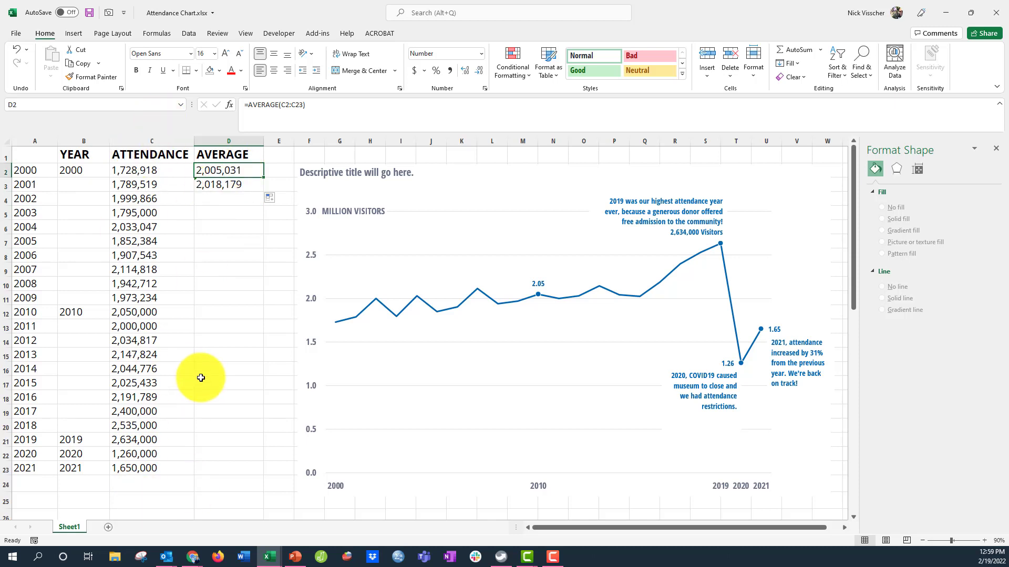
pyautogui.click(282, 105)
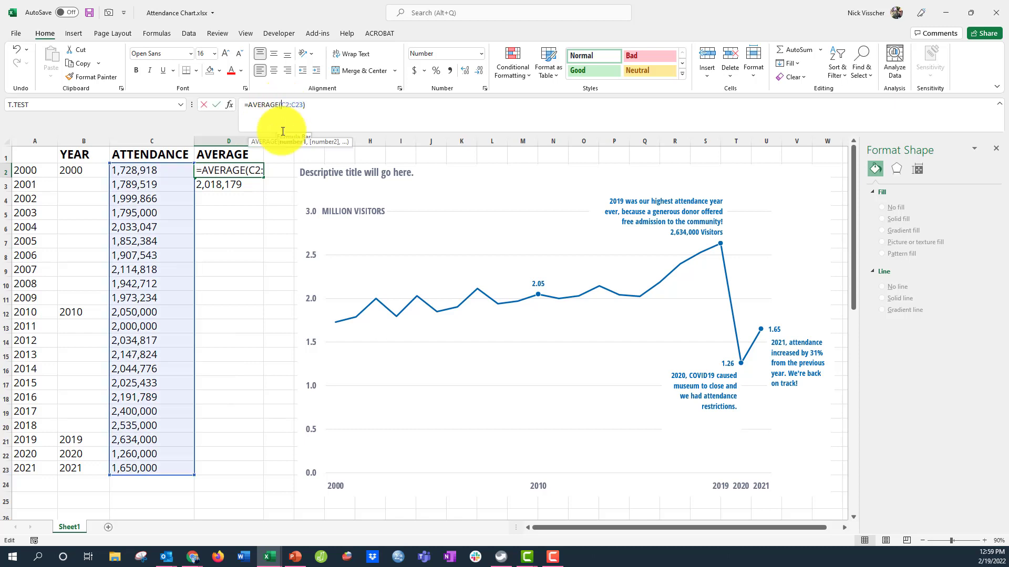
pyautogui.click(250, 182)
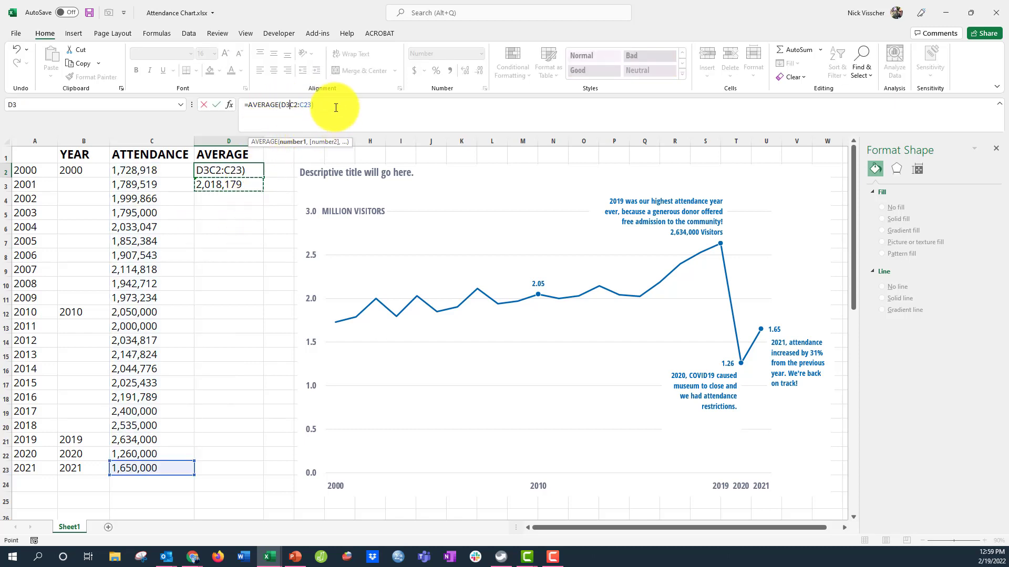
pyautogui.moveTo(333, 106); pyautogui.dragTo(229, 109)
pyautogui.press('Delete')
pyautogui.press('Return')
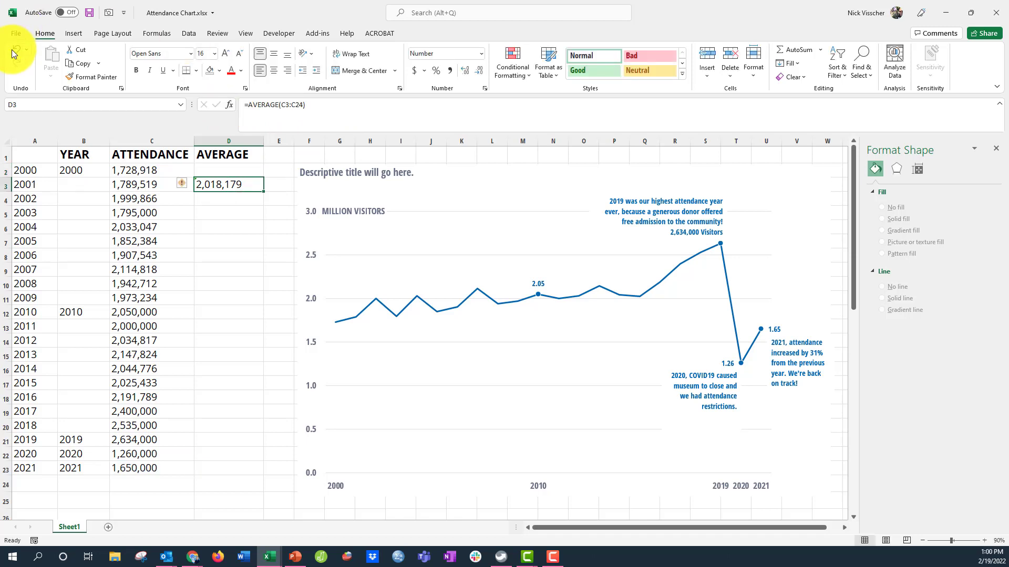
pyautogui.hotkey('ctrl', 'z')
# Step: Replace the formula in D3 with the reference =D2 so it repeats the average from the cell above
pyautogui.doubleClick(203, 185)
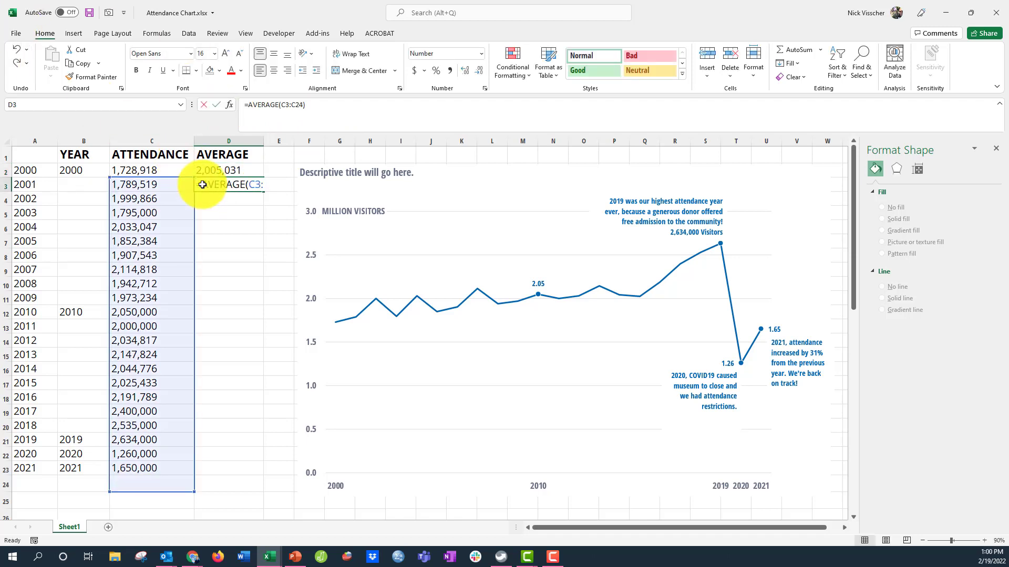
pyautogui.press('Escape')
pyautogui.press('Delete')
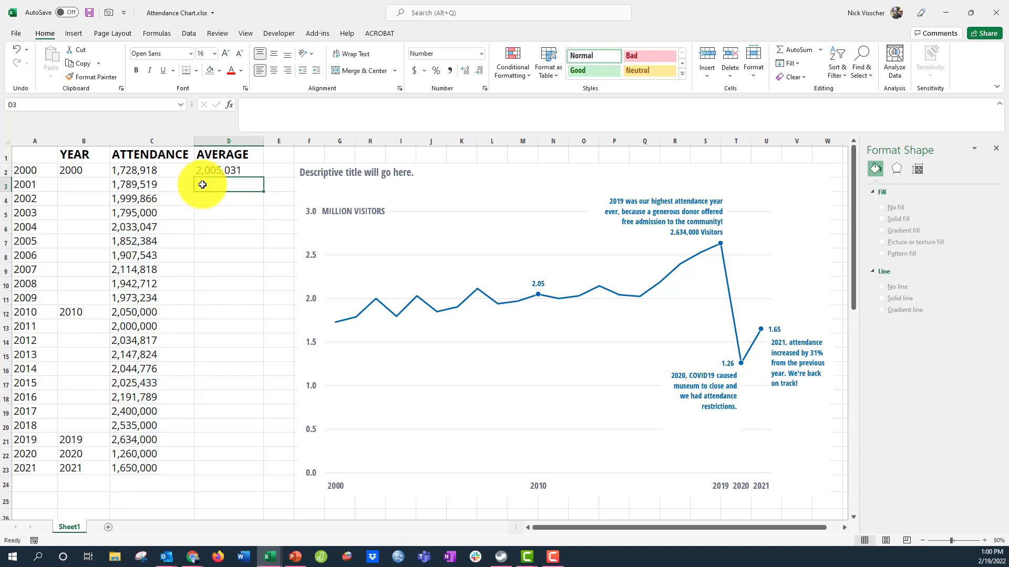
pyautogui.write('=')
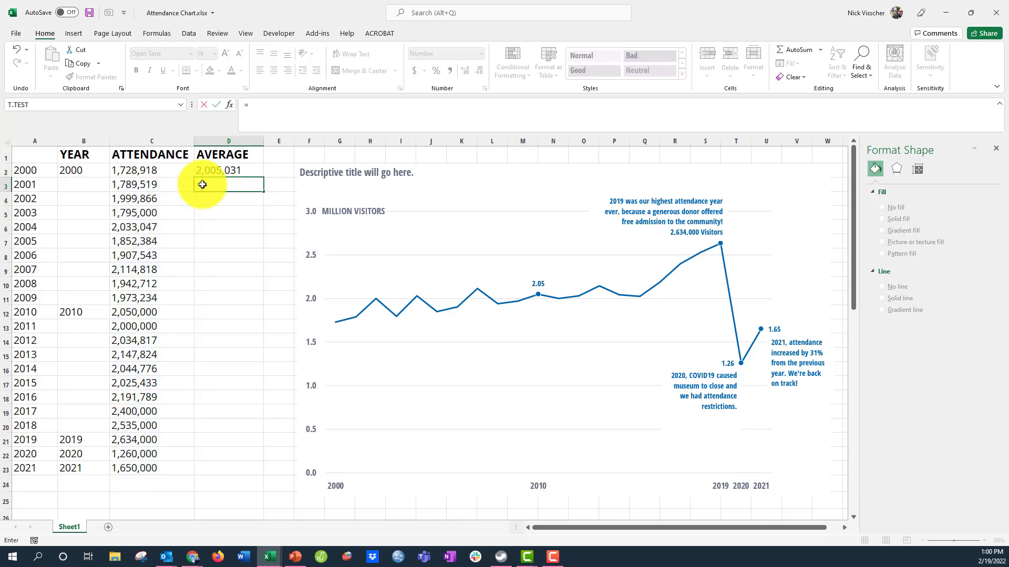
pyautogui.click(248, 169)
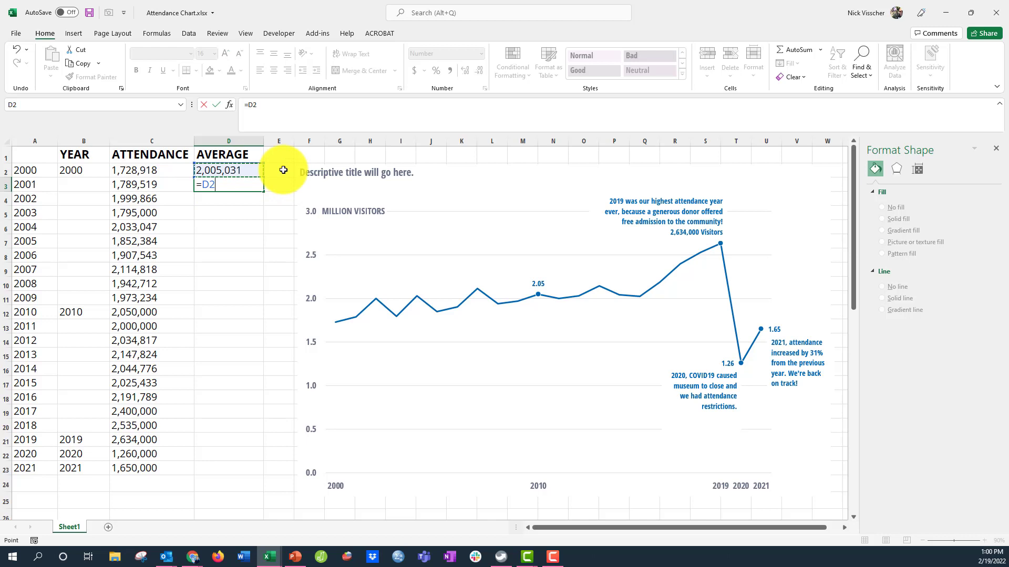
pyautogui.press('Return')
pyautogui.press('Up')
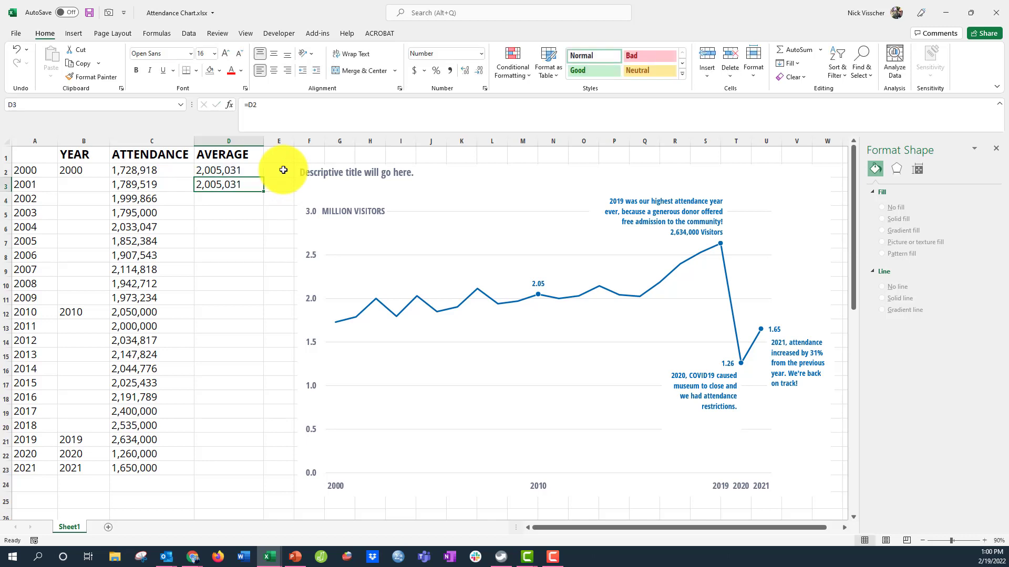
pyautogui.press('Up')
pyautogui.press('Down')
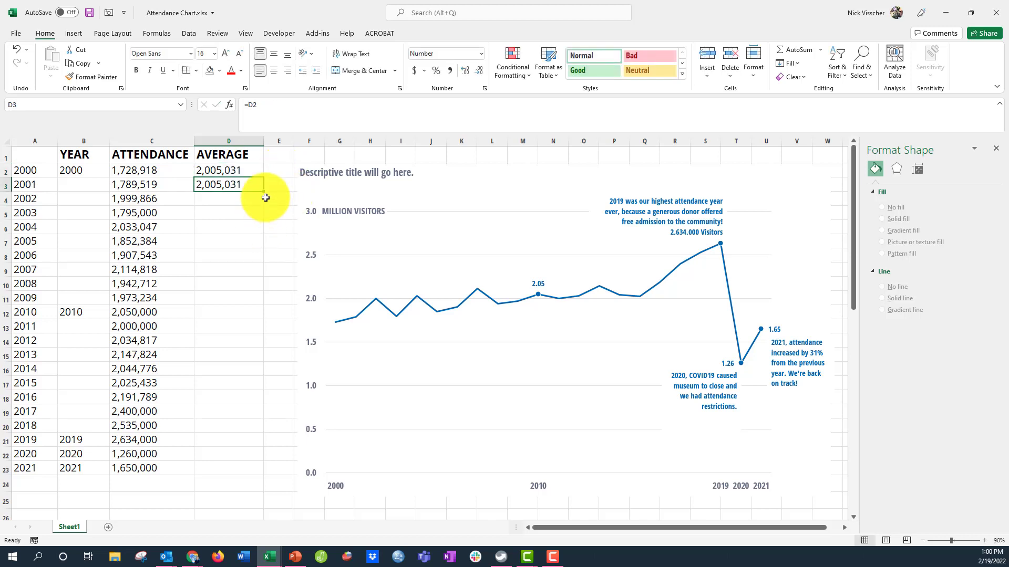
# Step: Fill the reference in D3 down to D23, and check the formulas in the first cells of the AVERAGE column
pyautogui.moveTo(264, 192); pyautogui.dragTo(259, 469)
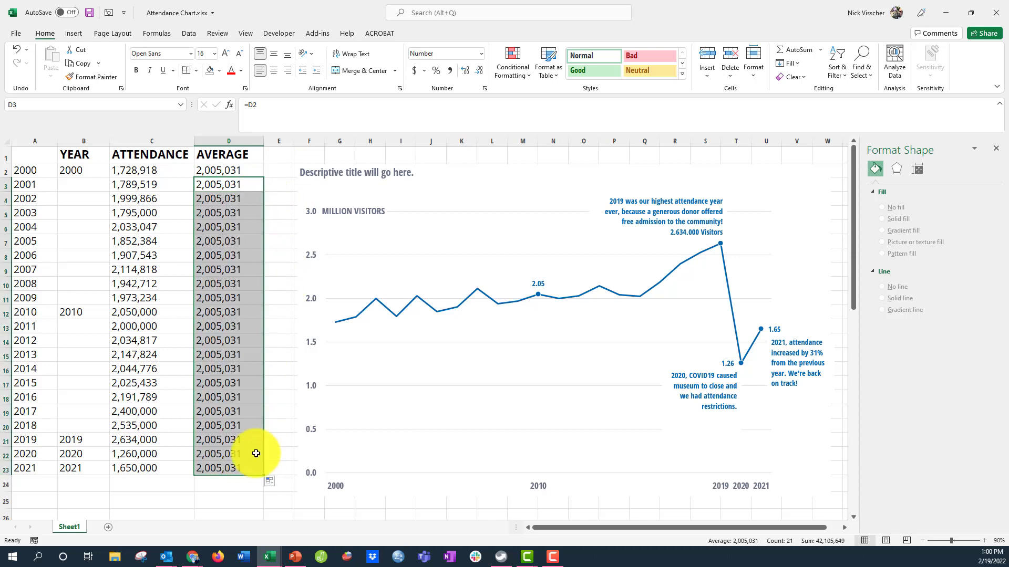
pyautogui.click(254, 169)
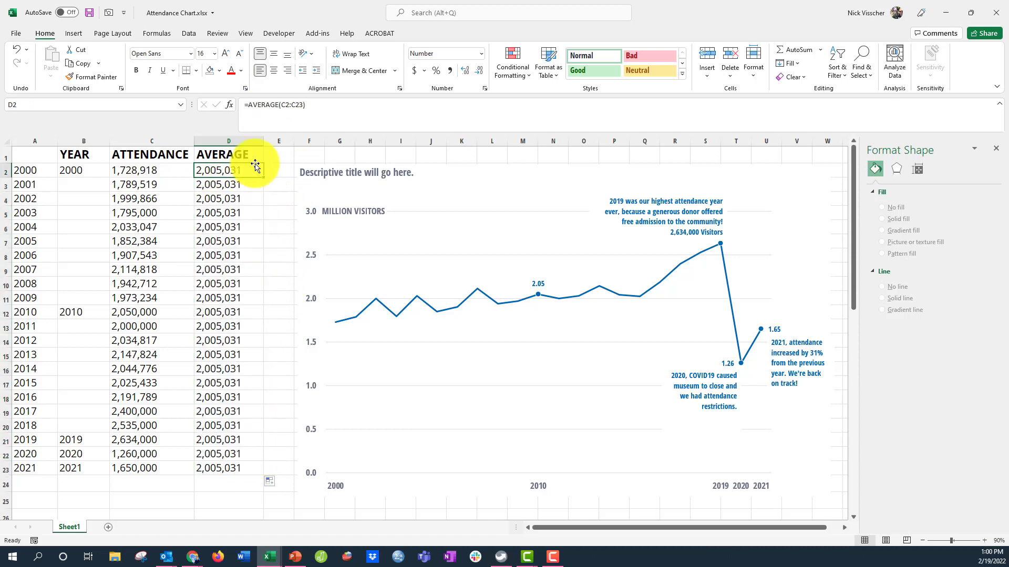
pyautogui.click(256, 188)
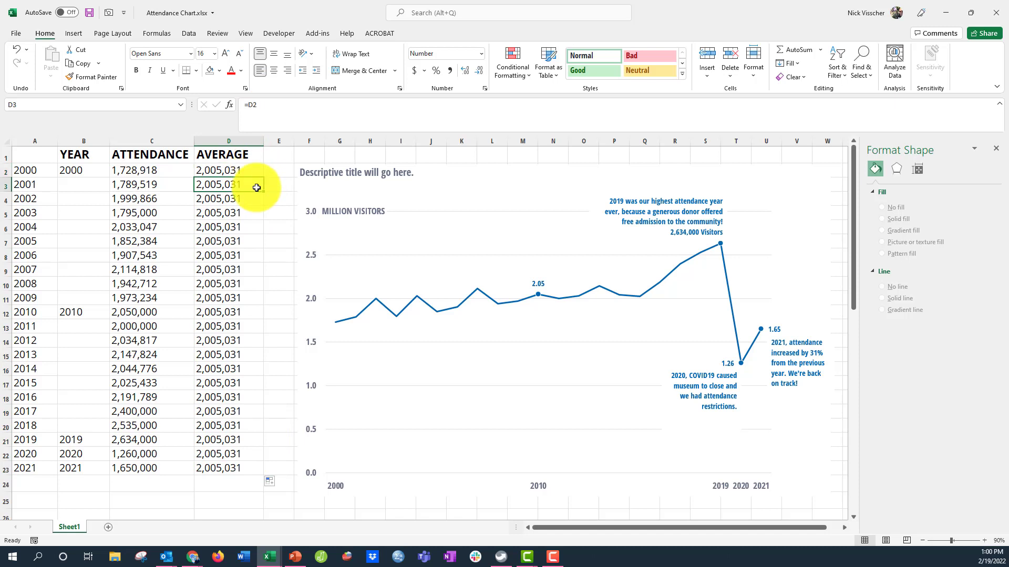
pyautogui.press('Down')
pyautogui.press('Down')
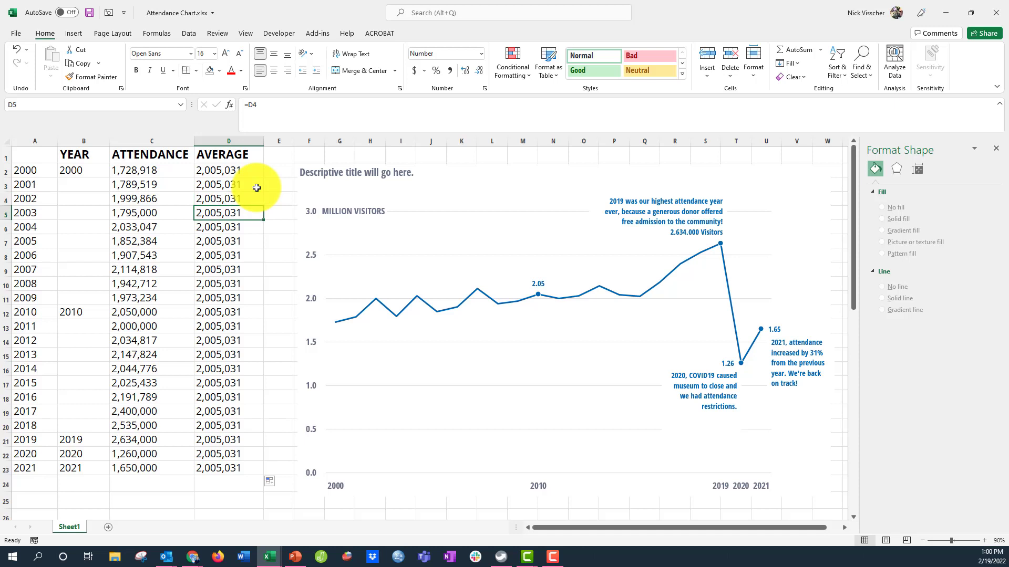
# Step: Add a second chart series named from D1 (AVERAGE) with the values in D2:D23
pyautogui.click(272, 168)
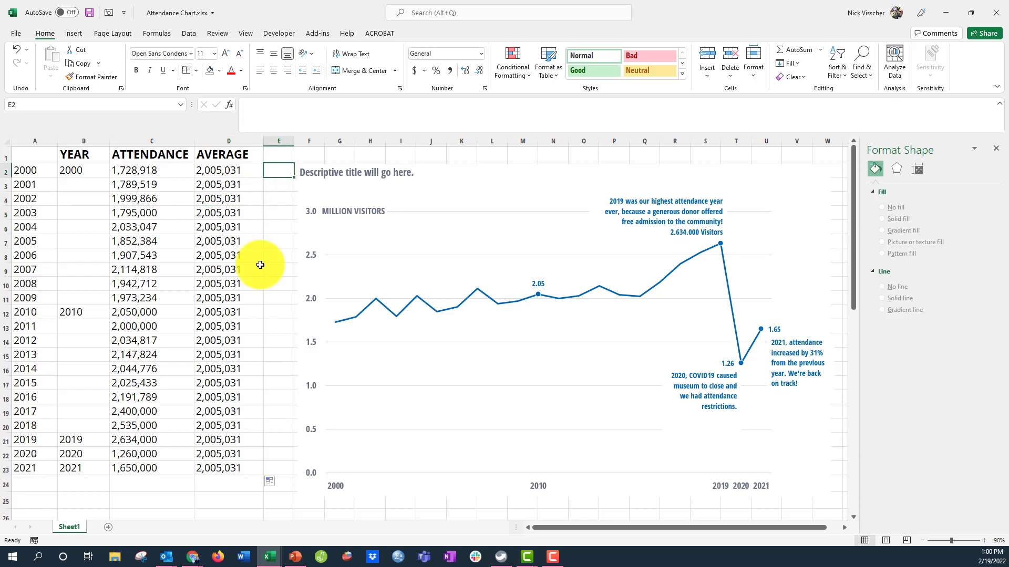
pyautogui.rightClick(561, 334)
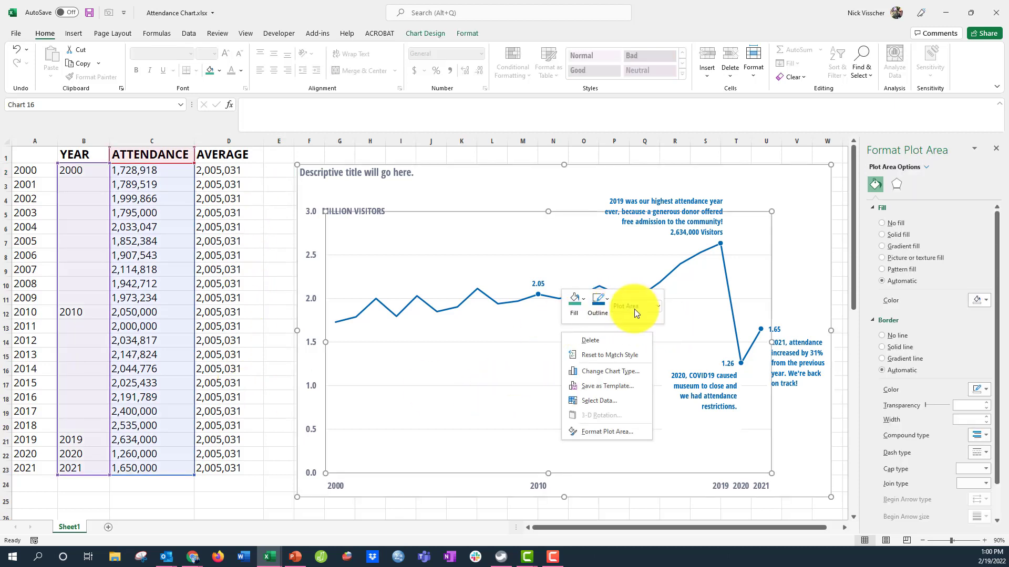
pyautogui.click(629, 402)
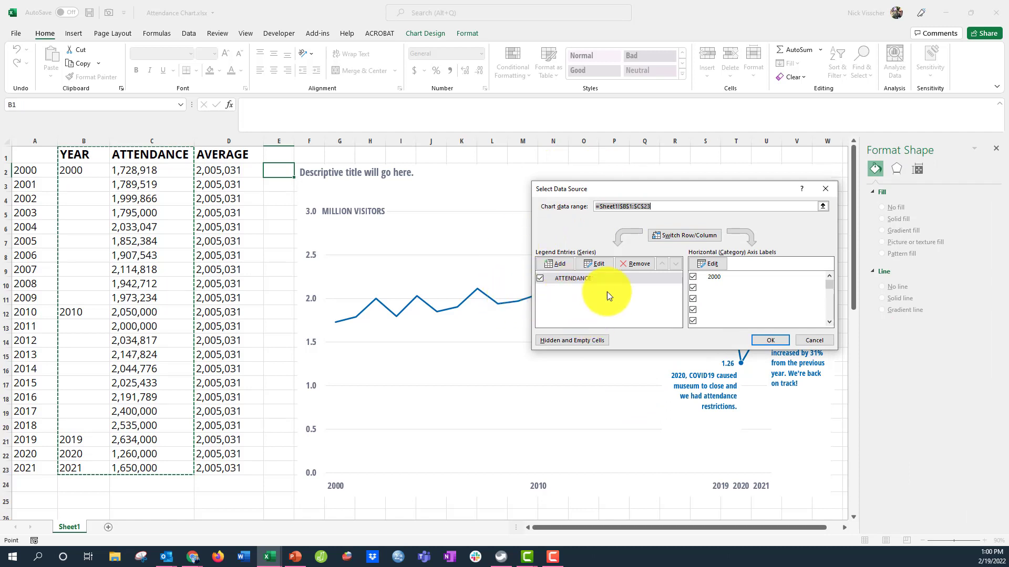
pyautogui.click(569, 266)
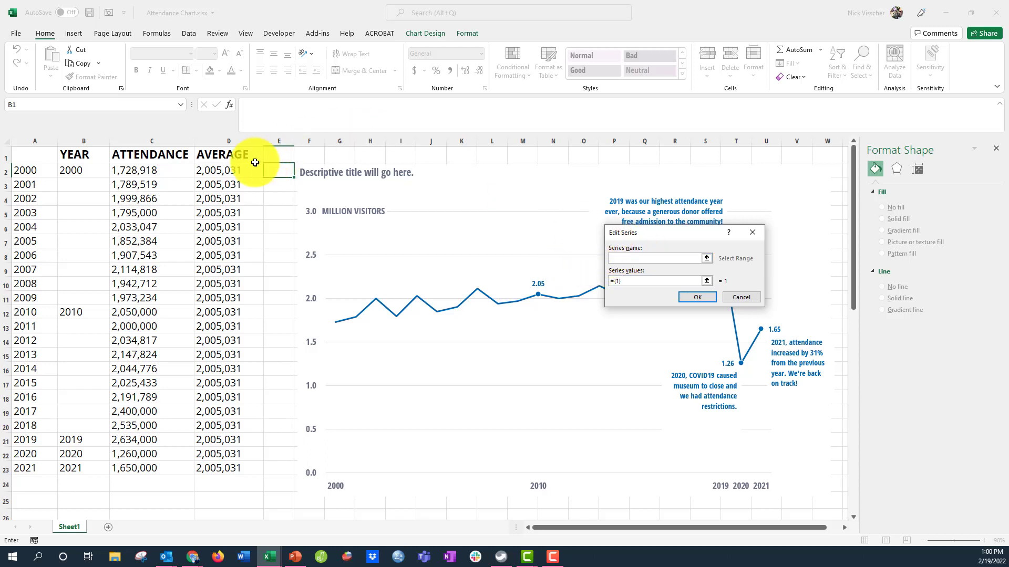
pyautogui.click(219, 155)
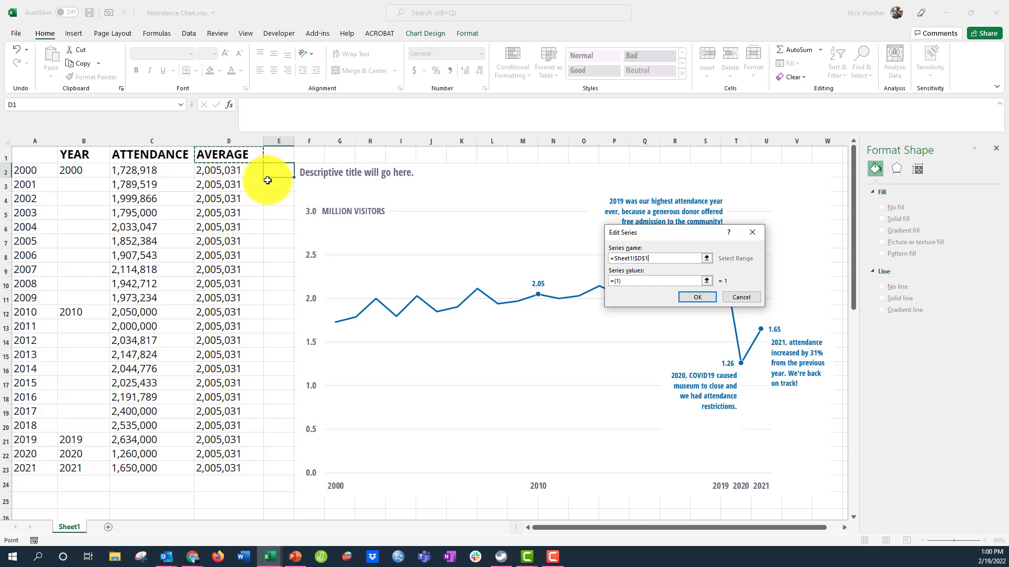
pyautogui.click(706, 283)
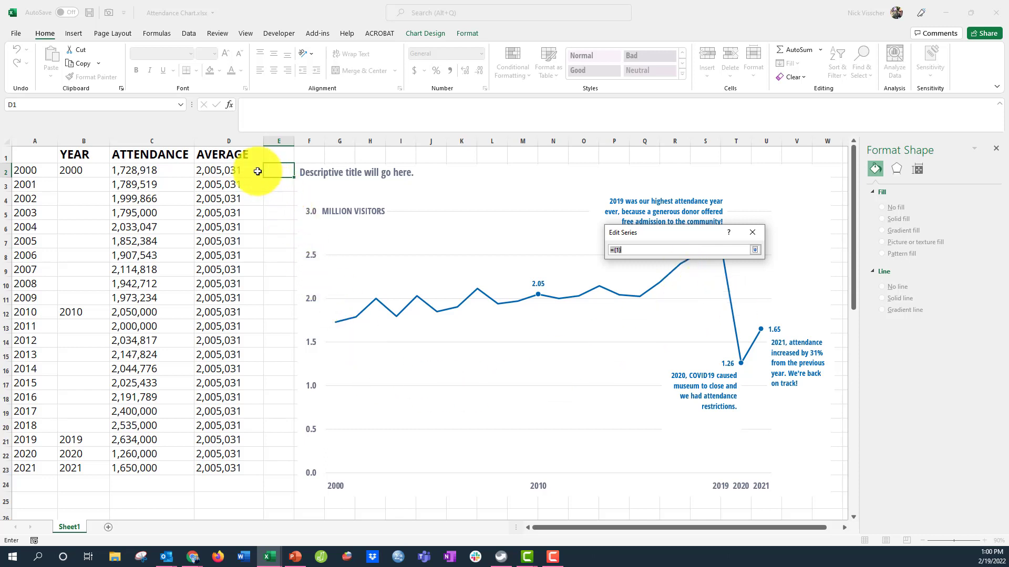
pyautogui.moveTo(258, 172); pyautogui.dragTo(233, 464)
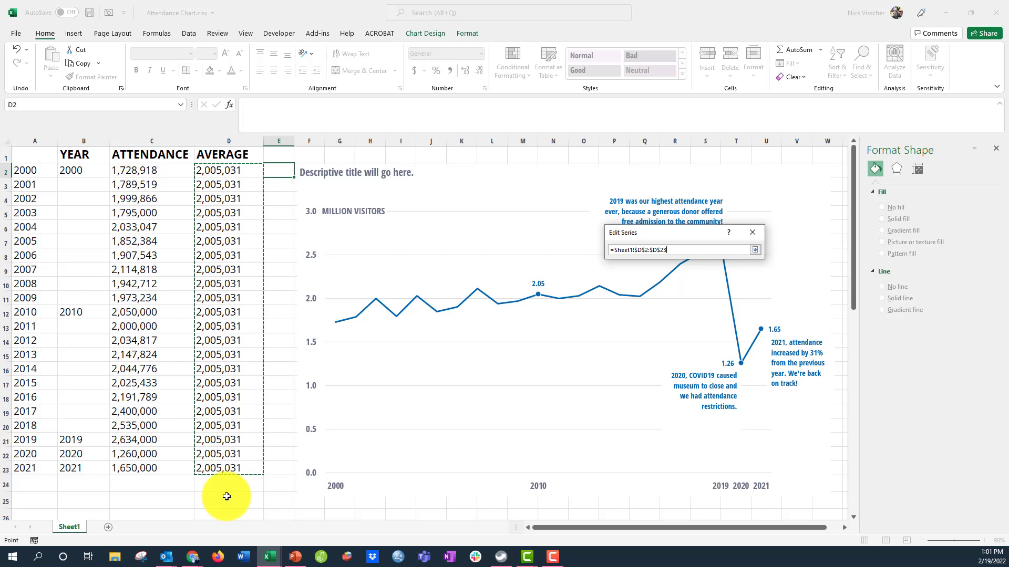
pyautogui.press('Return')
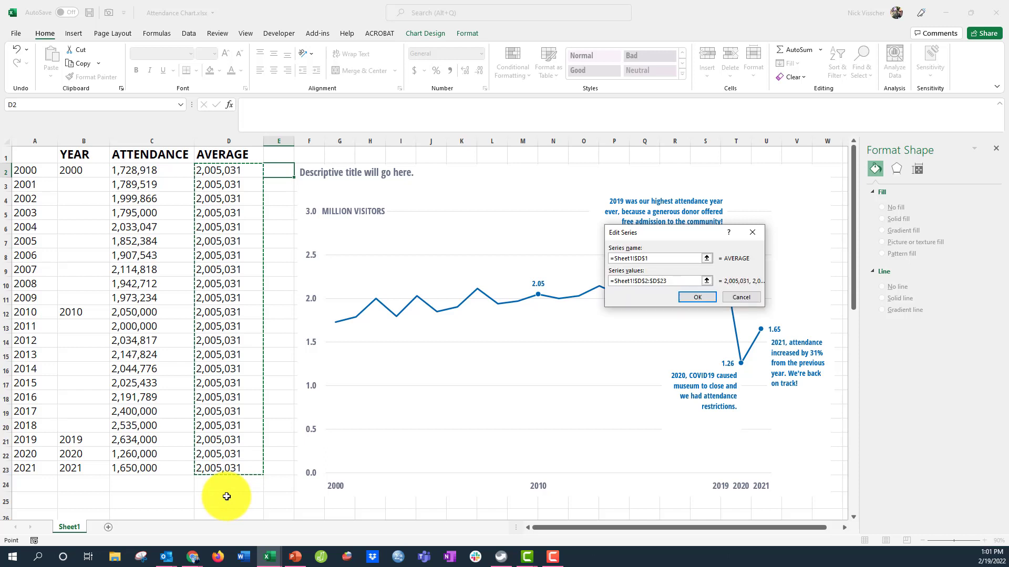
pyautogui.click(697, 297)
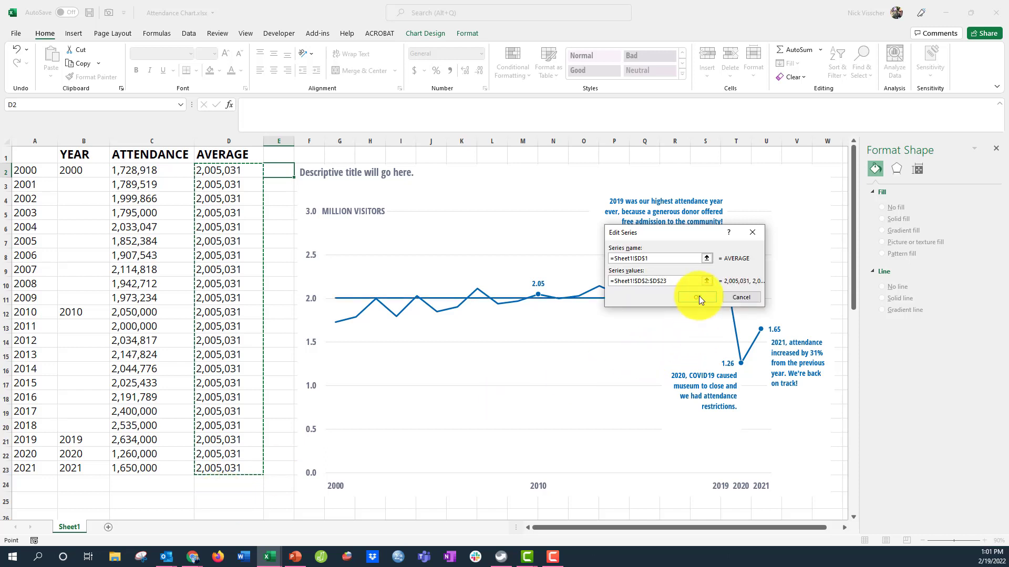
pyautogui.click(763, 341)
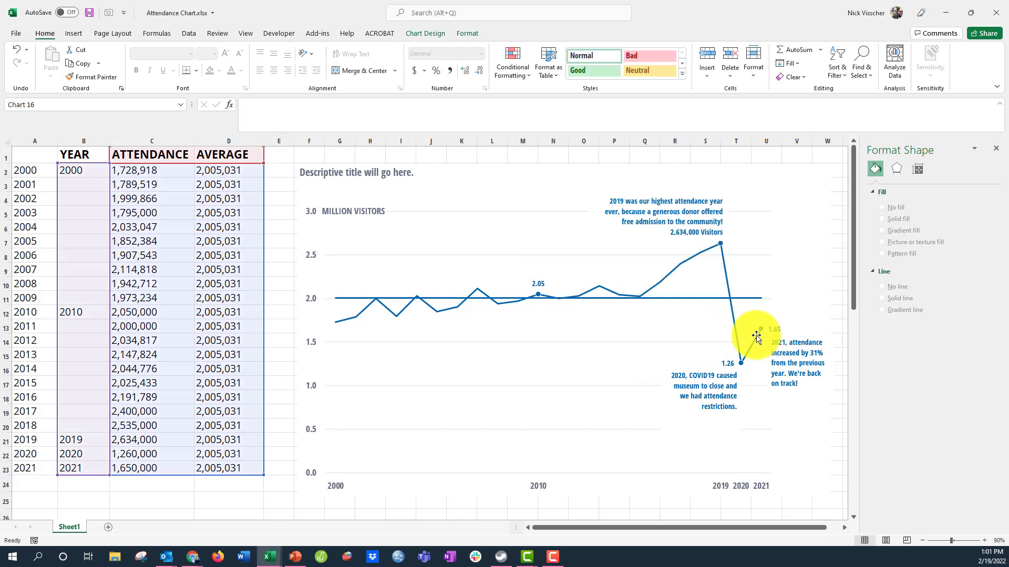
# Step: Recolor the horizontal AVERAGE line in the chart to gray
pyautogui.click(757, 336)
pyautogui.click(750, 297)
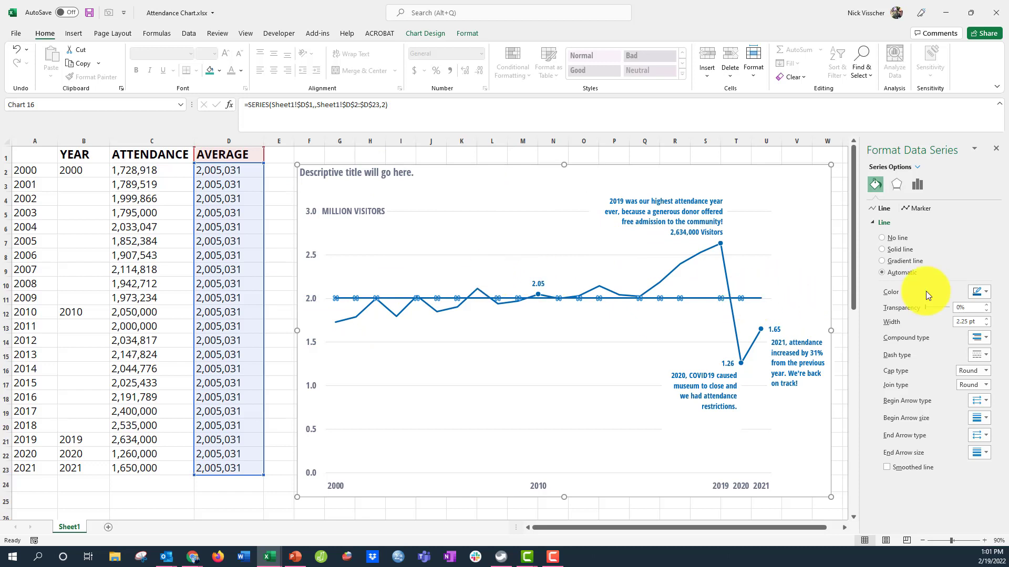
pyautogui.click(986, 293)
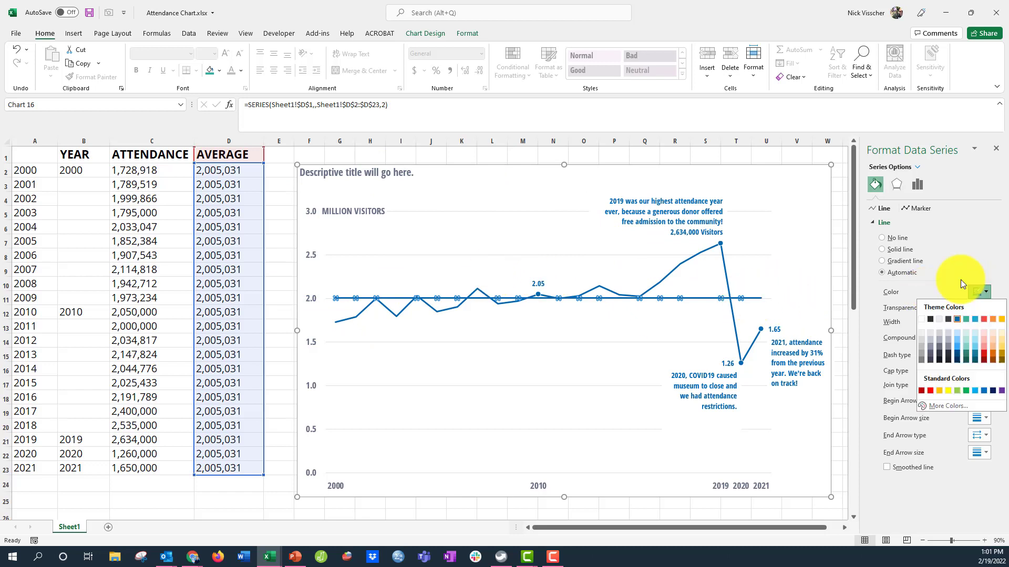
pyautogui.click(922, 346)
pyautogui.click(815, 286)
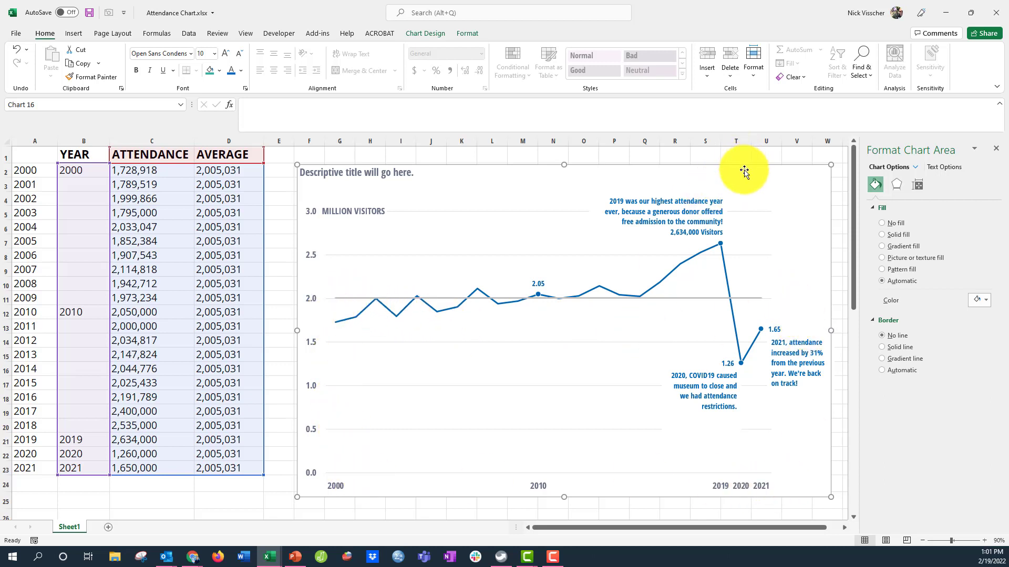
# Step: Change the chart to a custom Combo type with ATTENDANCE as Line and AVERAGE as Clustered Column
pyautogui.rightClick(644, 317)
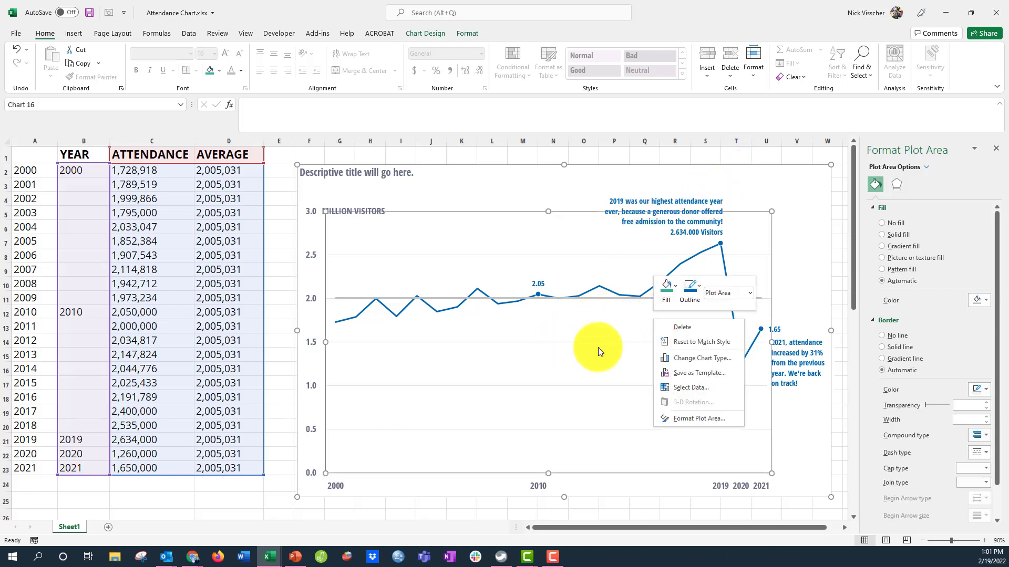
pyautogui.click(733, 358)
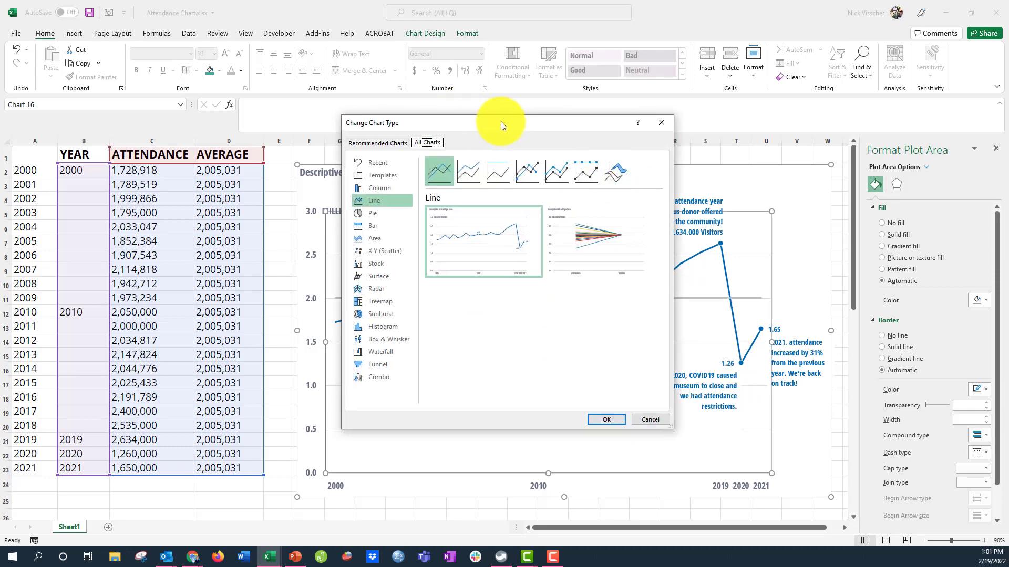
pyautogui.moveTo(500, 121)
pyautogui.mouseDown()
pyautogui.moveTo(580, 125)
pyautogui.moveTo(566, 110)
pyautogui.moveTo(184, 106)
pyautogui.mouseUp()
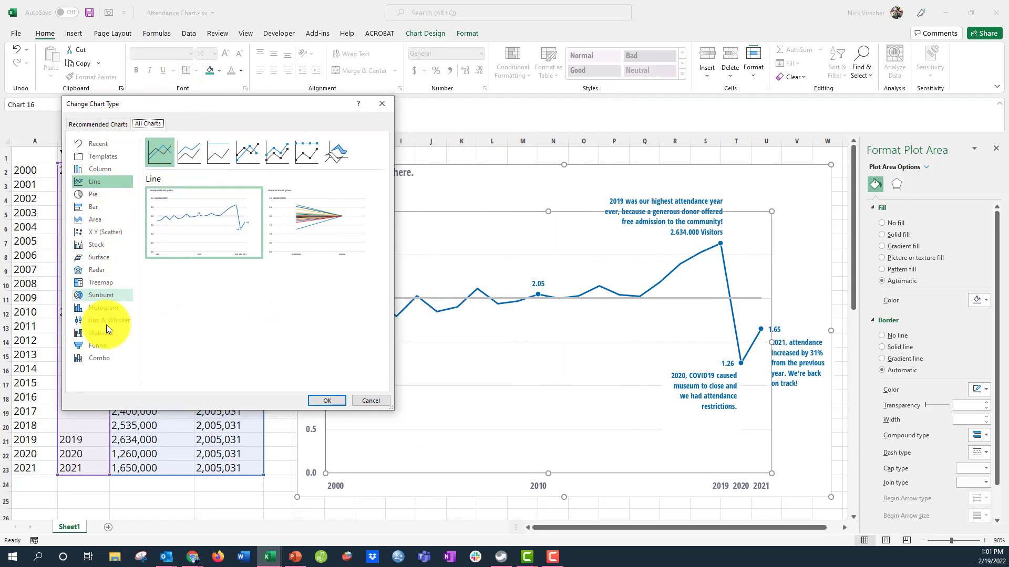
pyautogui.click(125, 360)
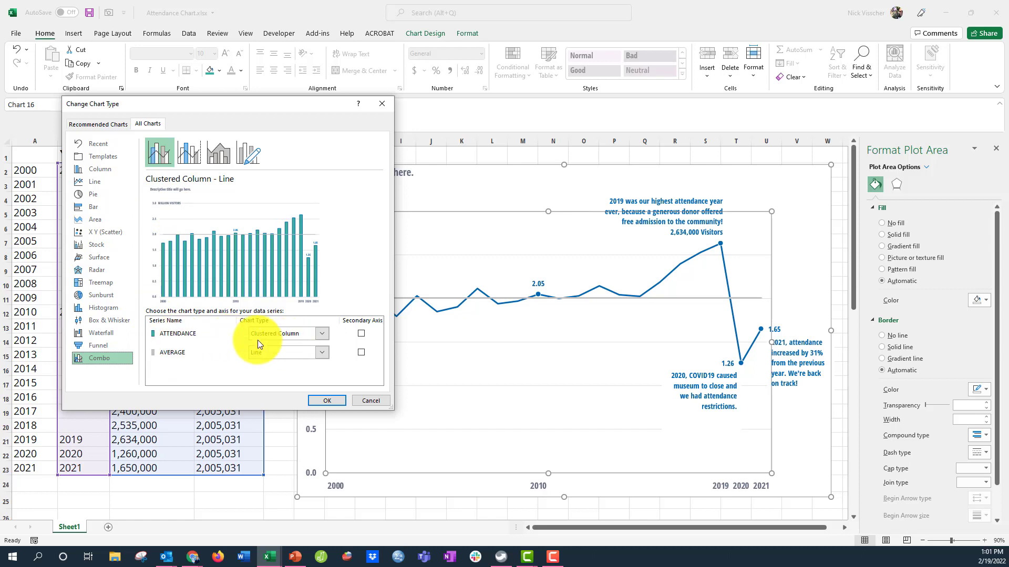
pyautogui.click(324, 334)
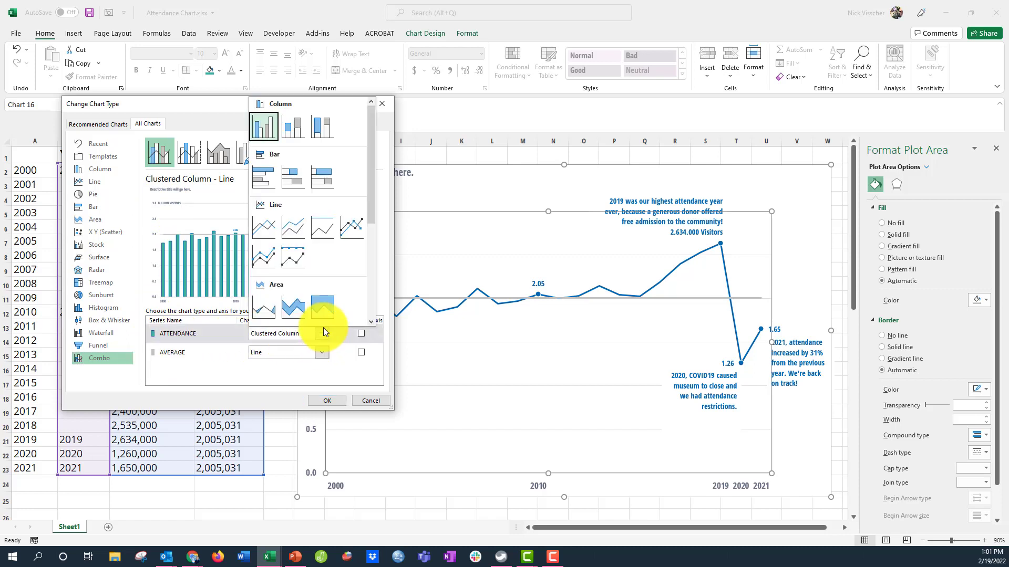
pyautogui.click(269, 227)
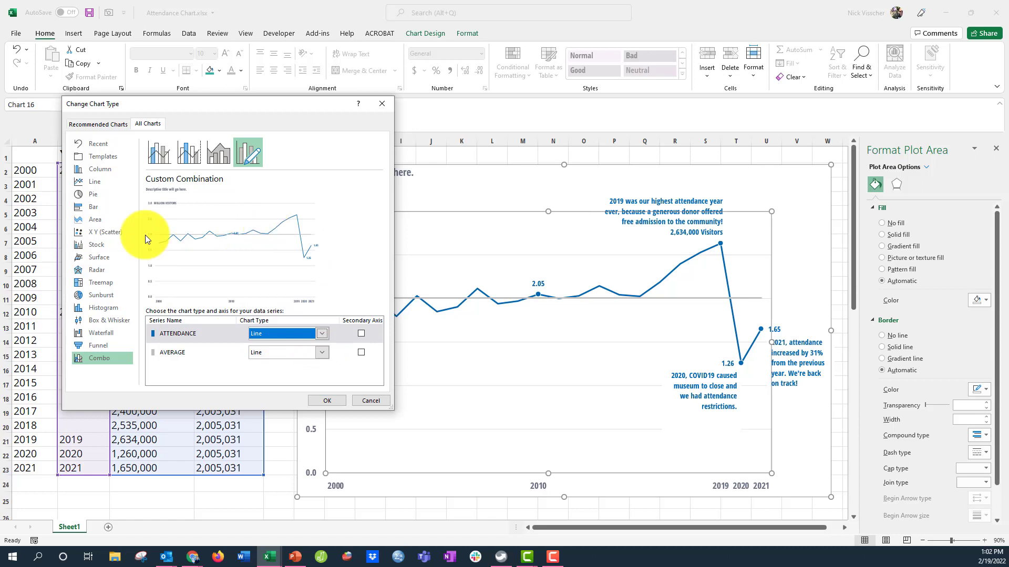
pyautogui.click(207, 349)
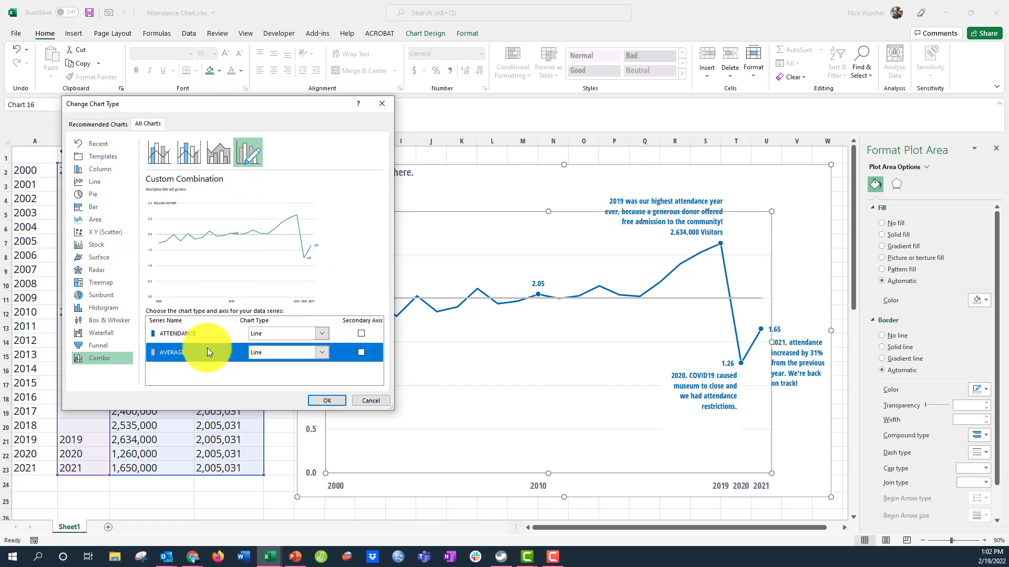
pyautogui.click(323, 352)
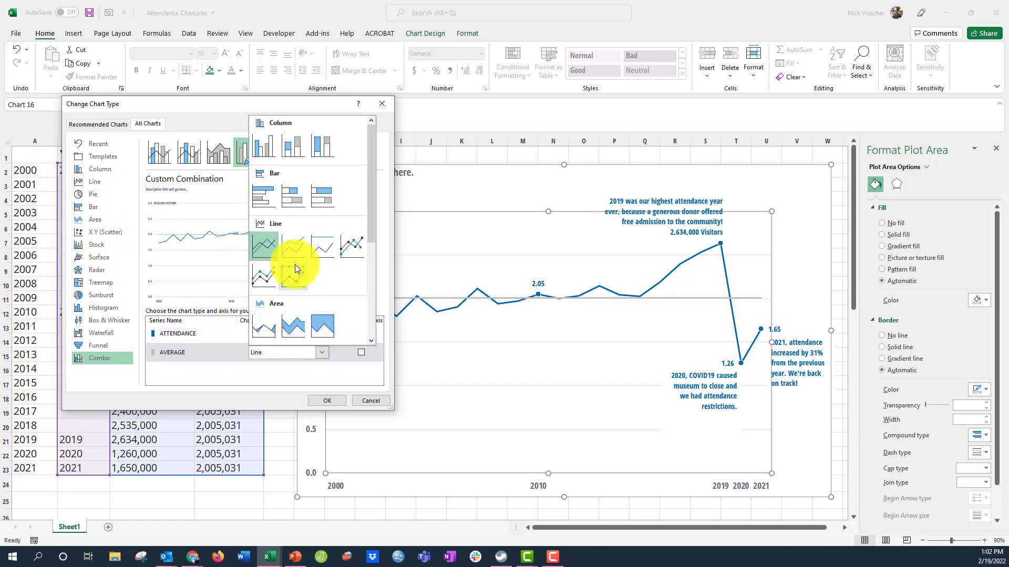
pyautogui.click(263, 146)
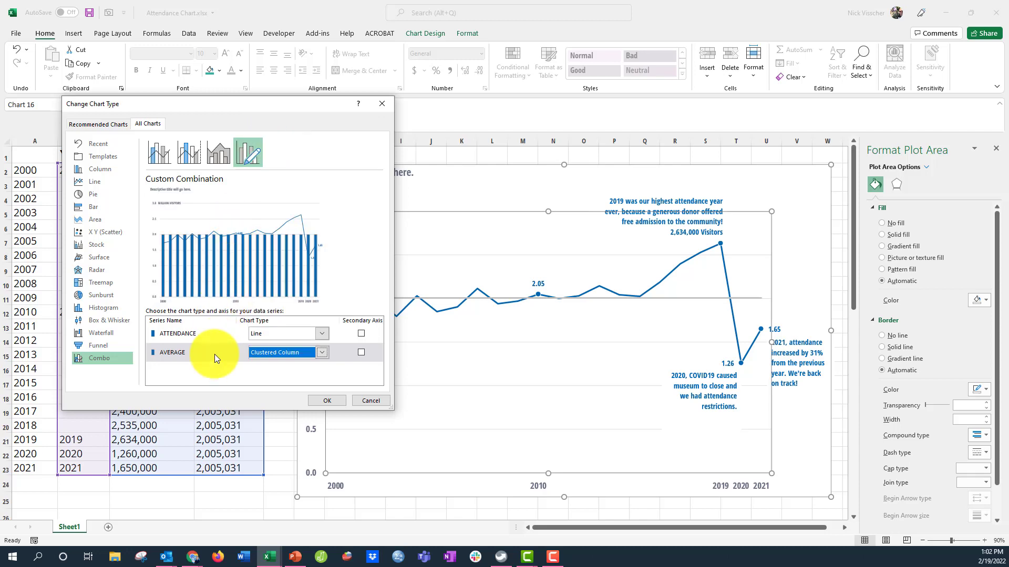
pyautogui.click(326, 403)
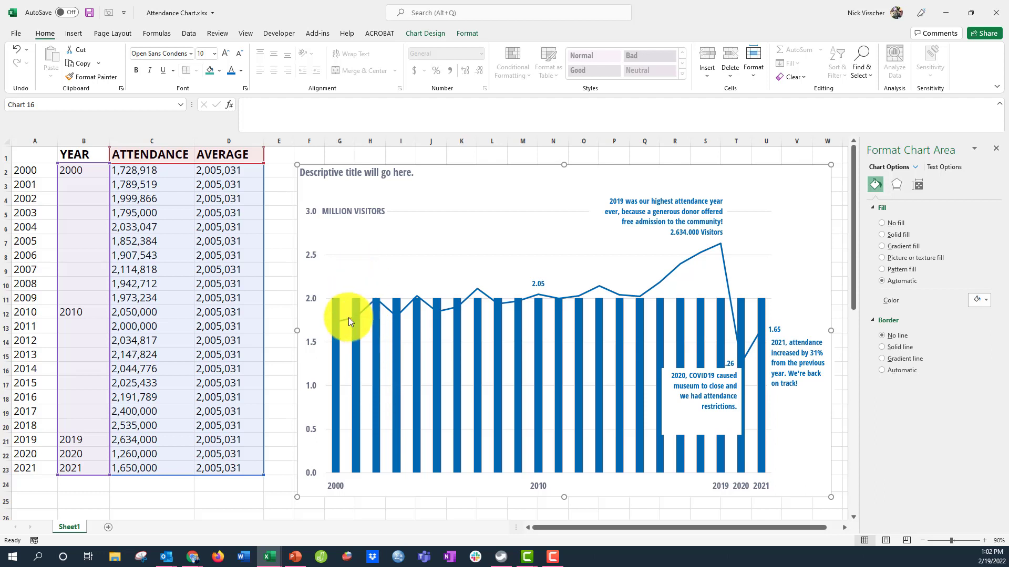
# Step: Set the AVERAGE columns' gap width to 0% so they join into one solid block
pyautogui.click(336, 306)
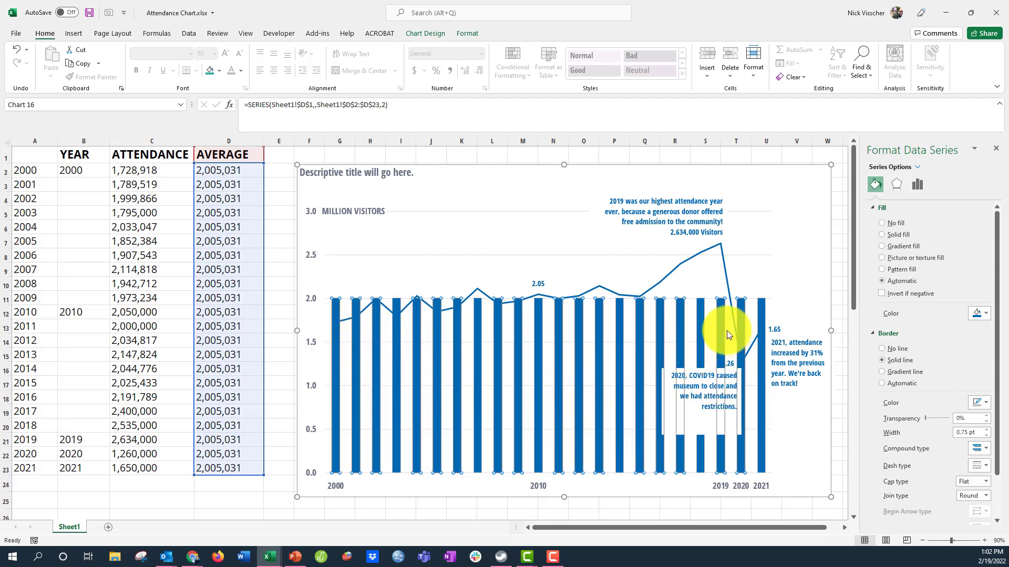
pyautogui.click(918, 184)
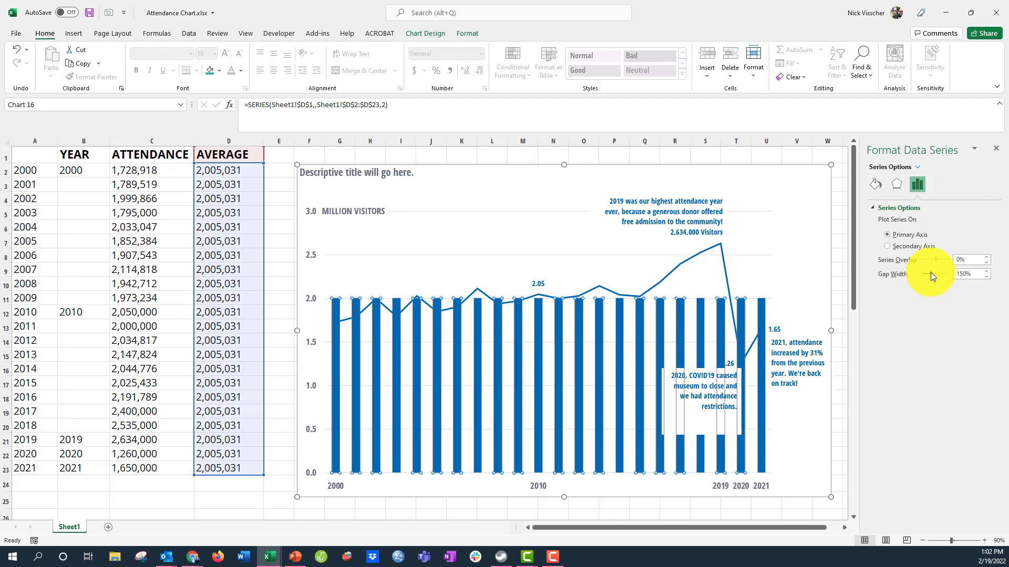
pyautogui.moveTo(931, 273); pyautogui.dragTo(914, 275)
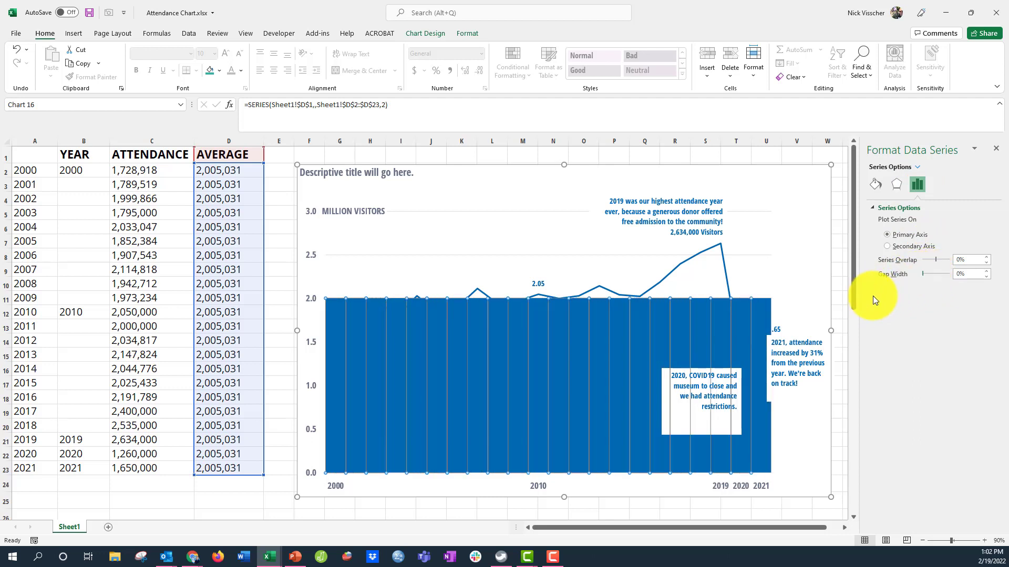
pyautogui.click(837, 269)
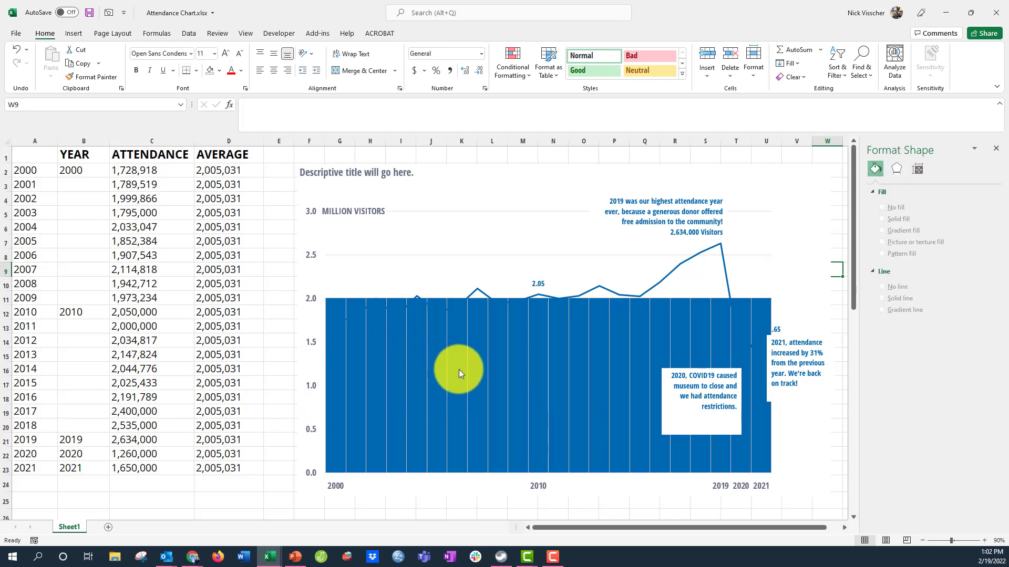
# Step: Remove the border from the AVERAGE columns and give them a solid fill in the lightest gray theme color
pyautogui.click(435, 406)
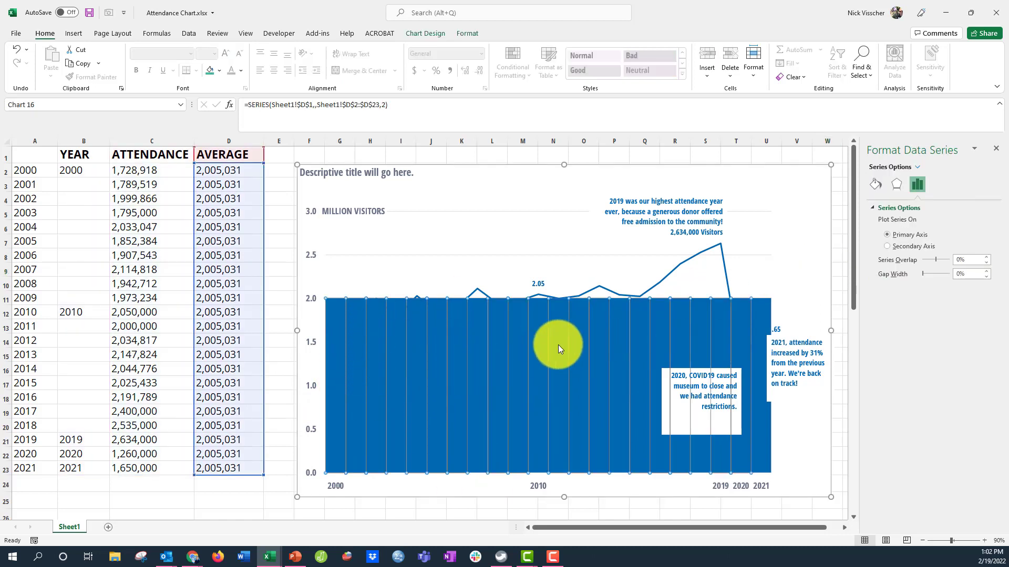
pyautogui.click(871, 183)
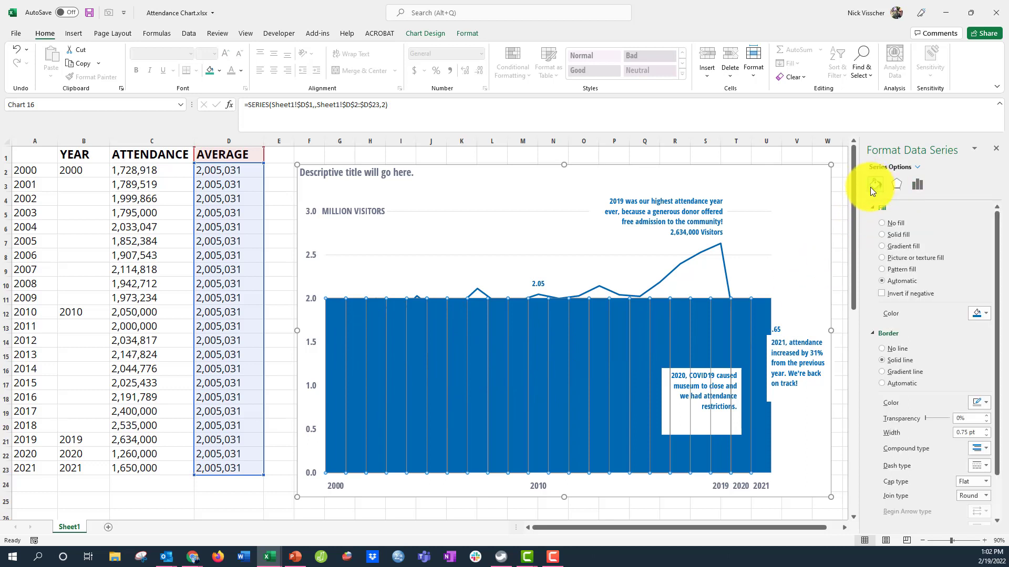
pyautogui.click(898, 348)
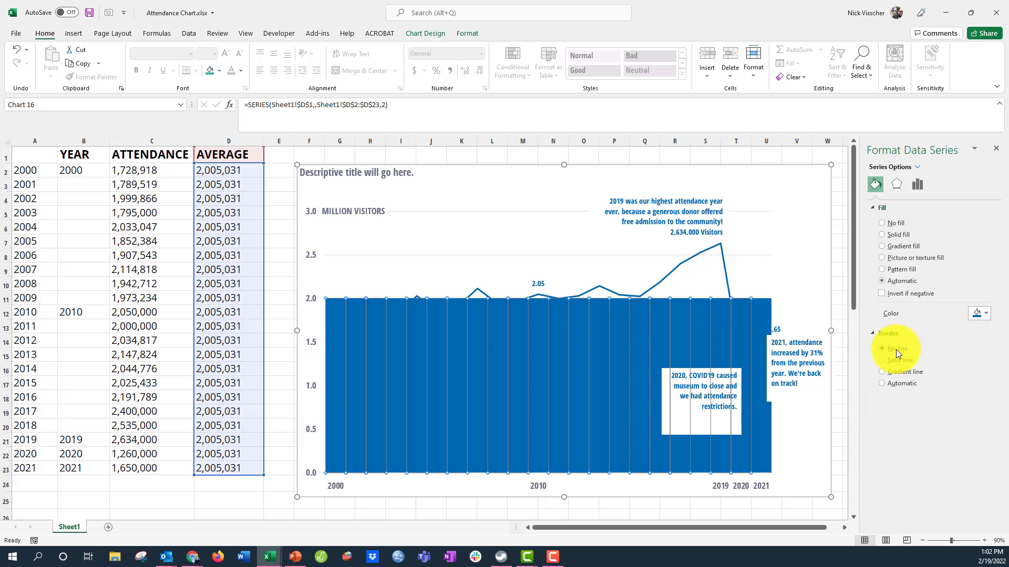
pyautogui.click(905, 235)
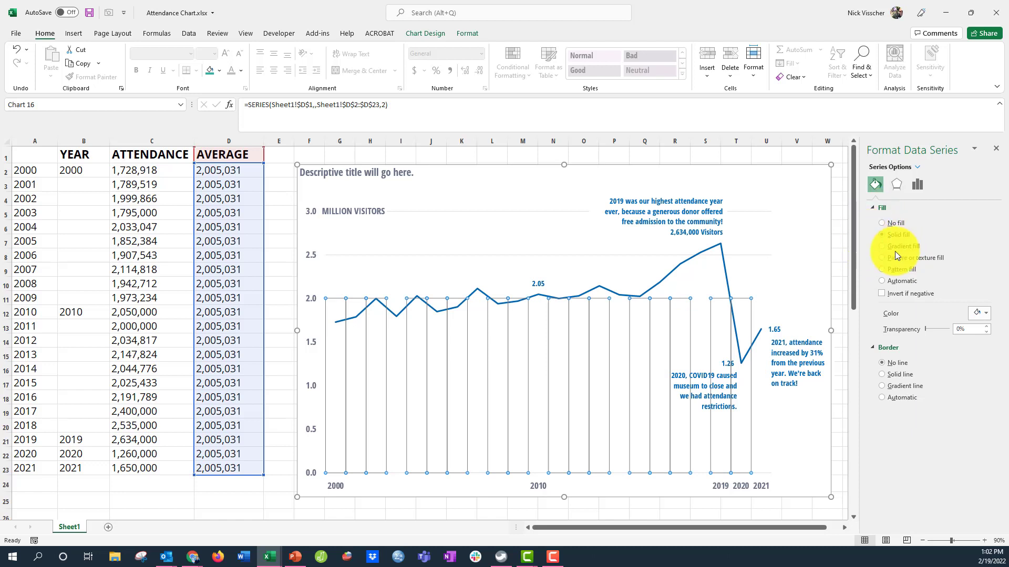
pyautogui.click(985, 313)
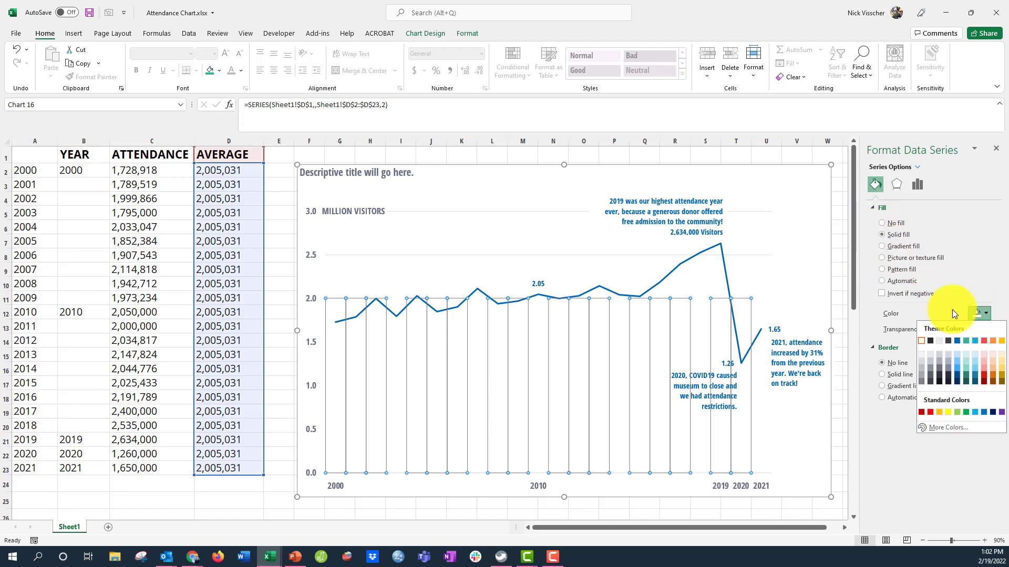
pyautogui.click(920, 360)
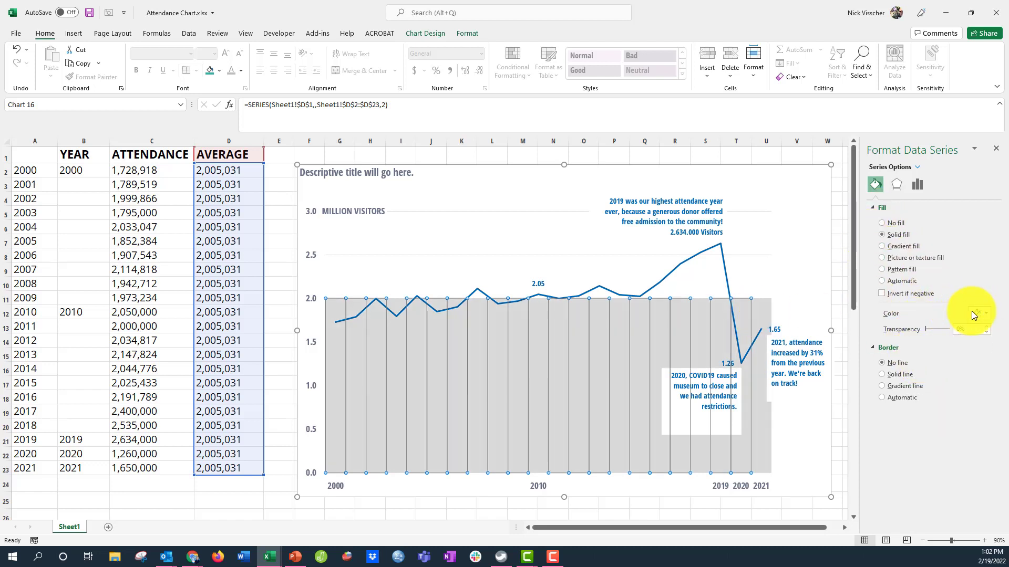
pyautogui.click(973, 314)
pyautogui.click(920, 352)
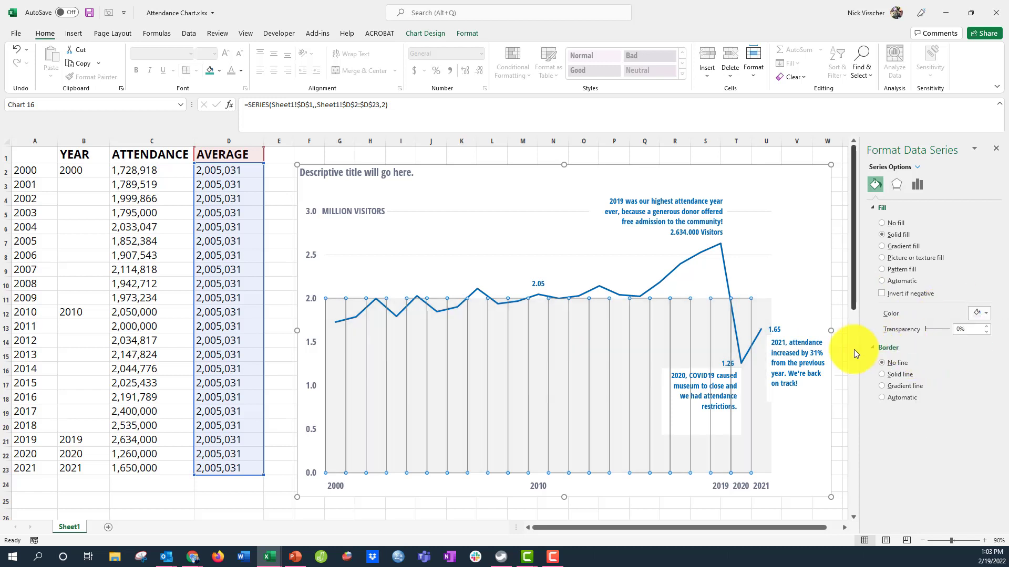
pyautogui.click(837, 379)
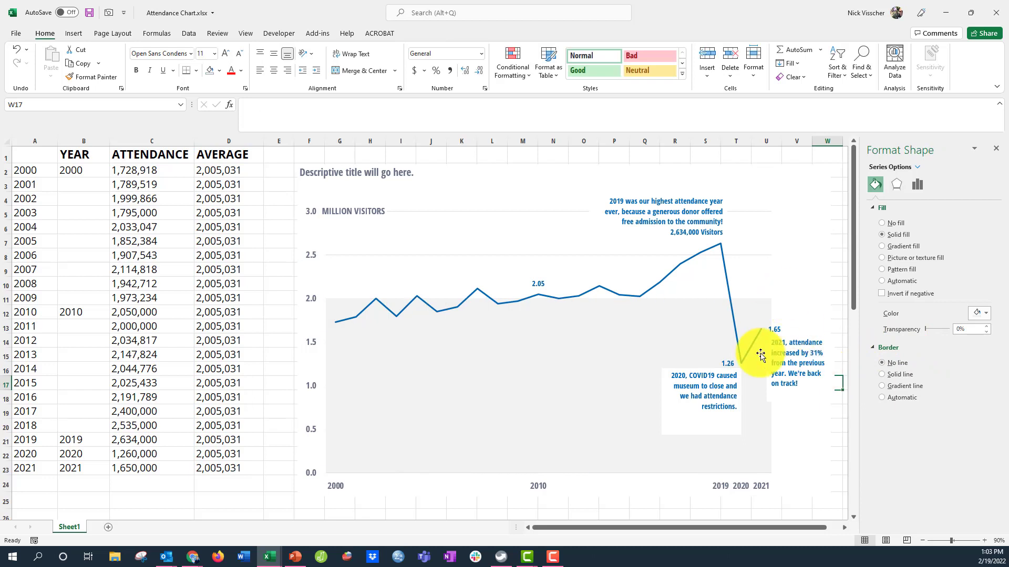
# Step: Remove the fill from the 2020 and 2021 annotation text boxes and nudge the 2021 box slightly to the right
pyautogui.click(730, 415)
pyautogui.click(686, 368)
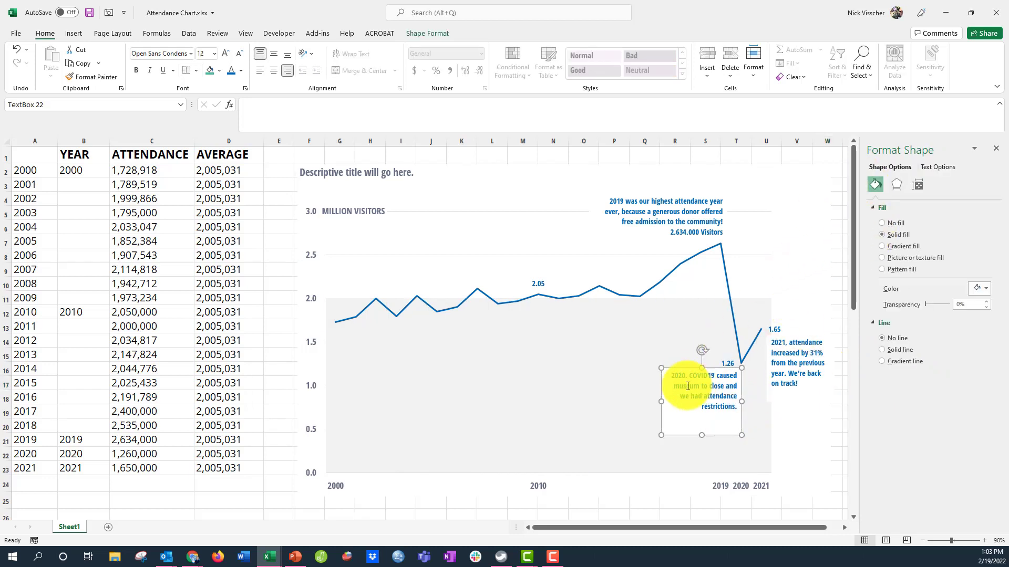
pyautogui.click(893, 222)
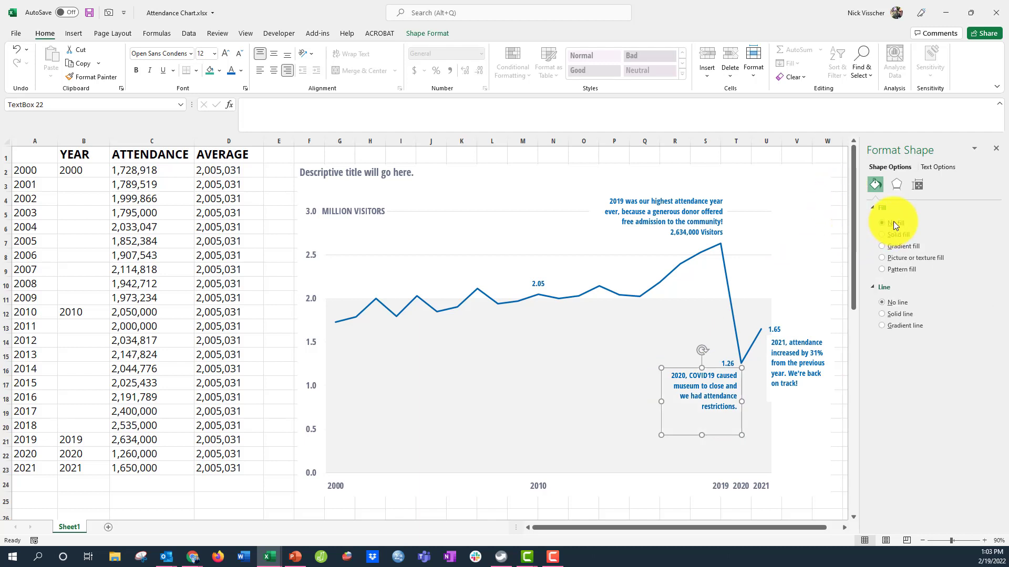
pyautogui.click(792, 344)
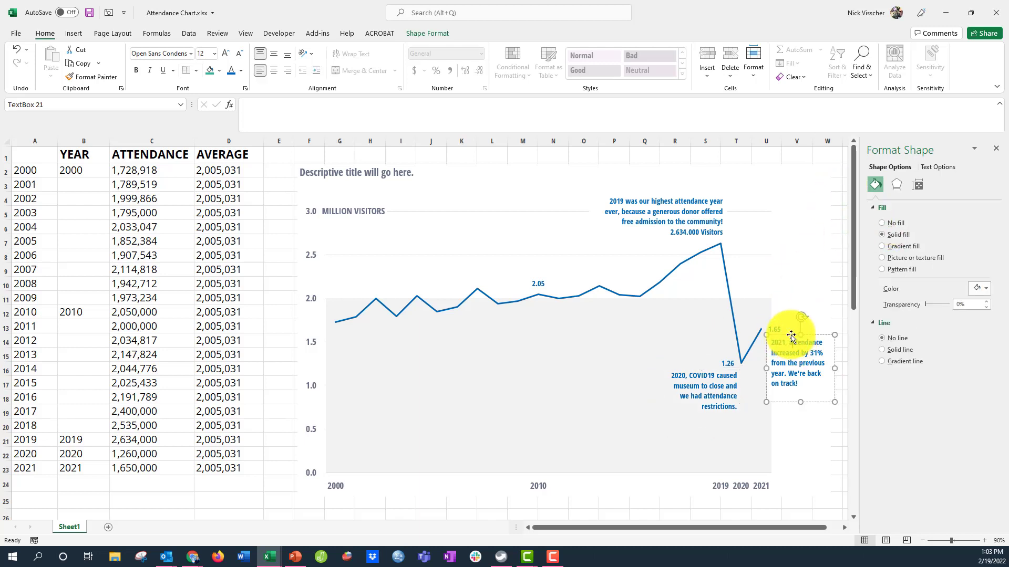
pyautogui.click(897, 225)
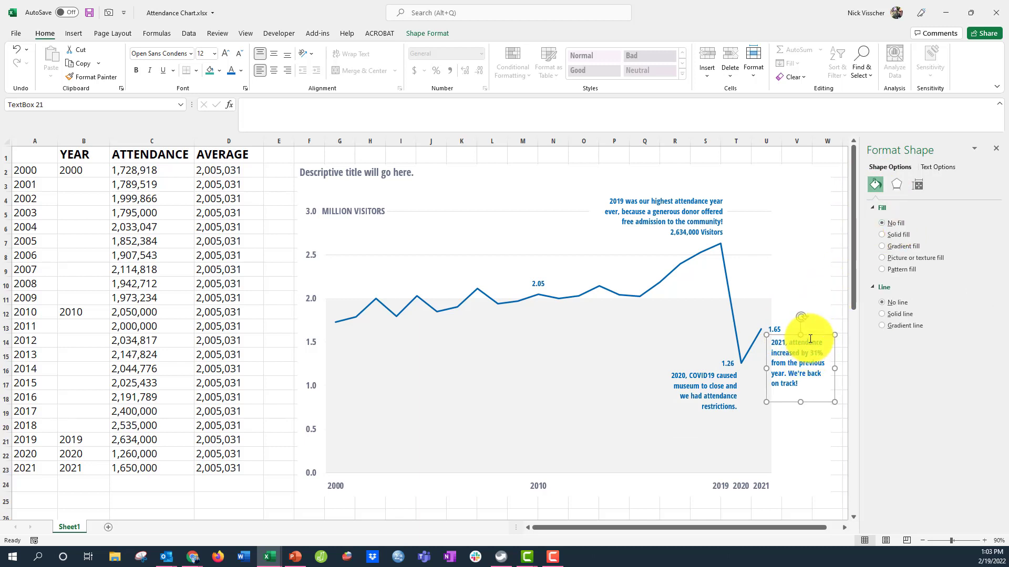
pyautogui.moveTo(812, 334); pyautogui.dragTo(817, 333)
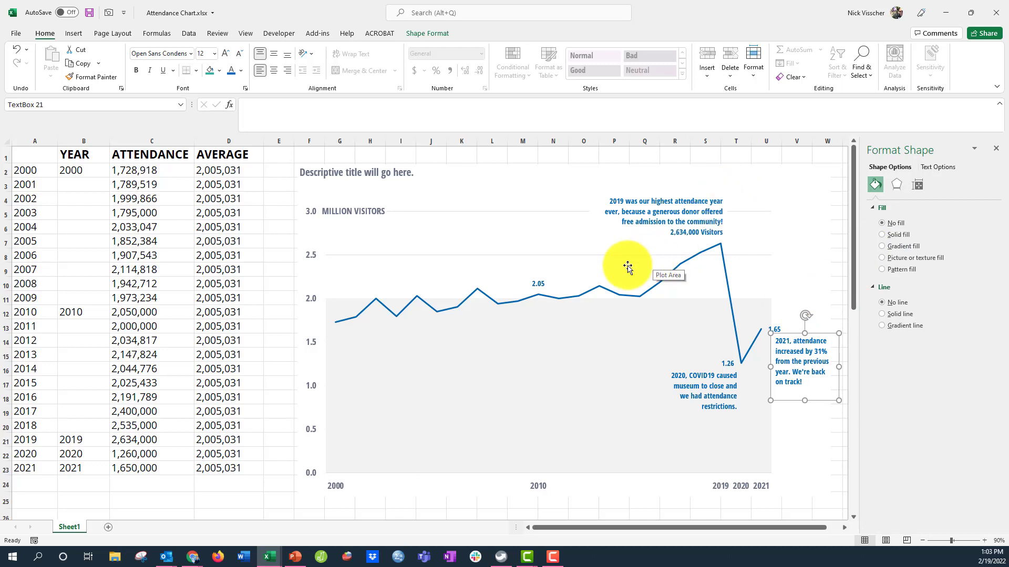
# Step: Give the 2010 data point on the ATTENDANCE line a built-in circle marker
pyautogui.click(540, 295)
pyautogui.click(540, 295)
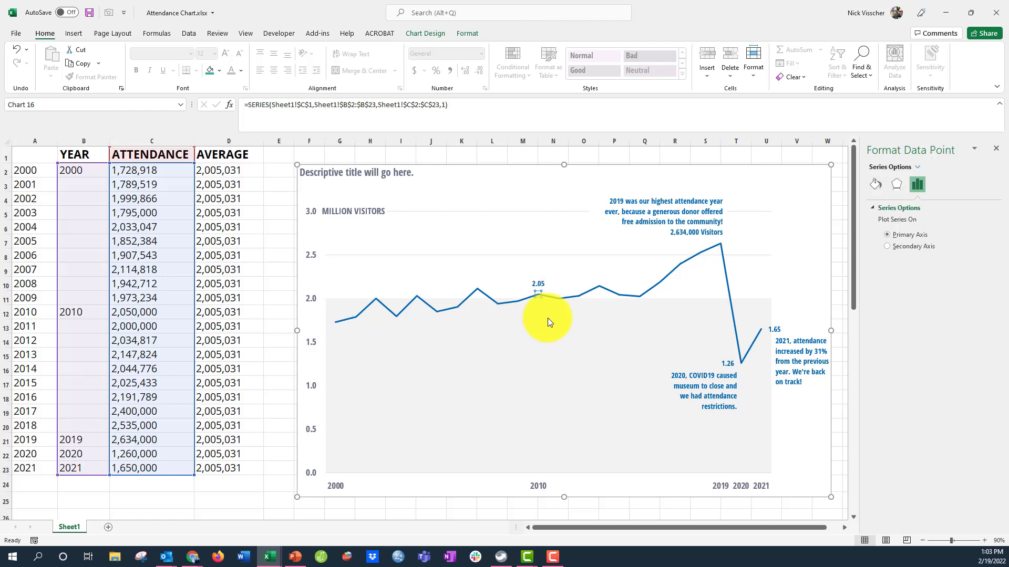
pyautogui.click(874, 184)
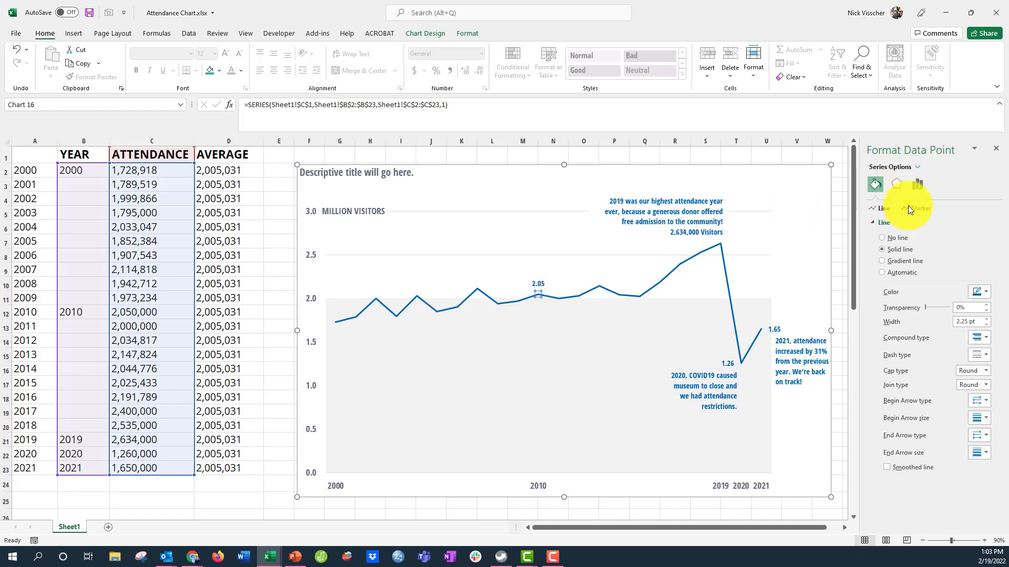
pyautogui.click(908, 206)
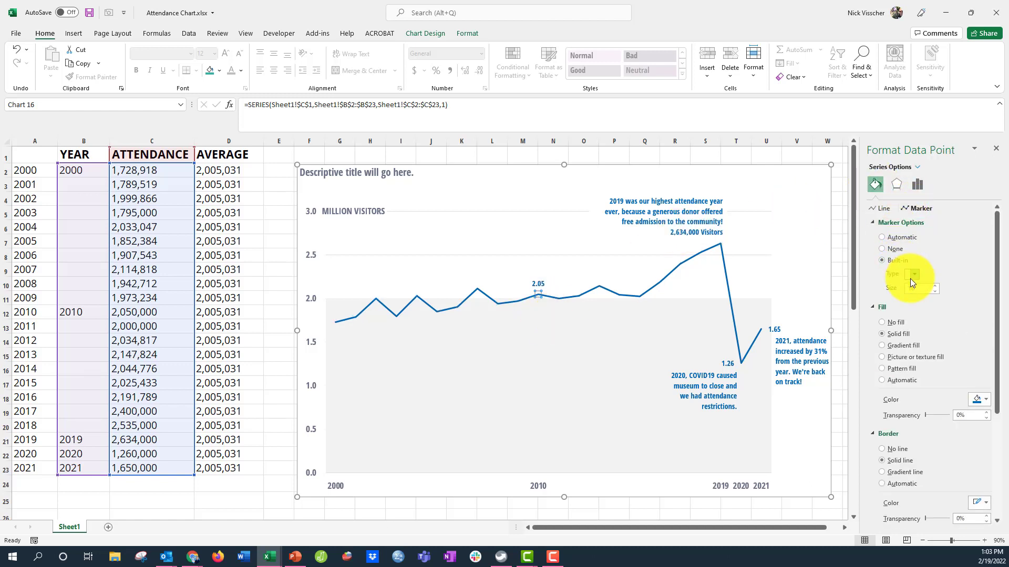
pyautogui.click(911, 275)
pyautogui.click(913, 348)
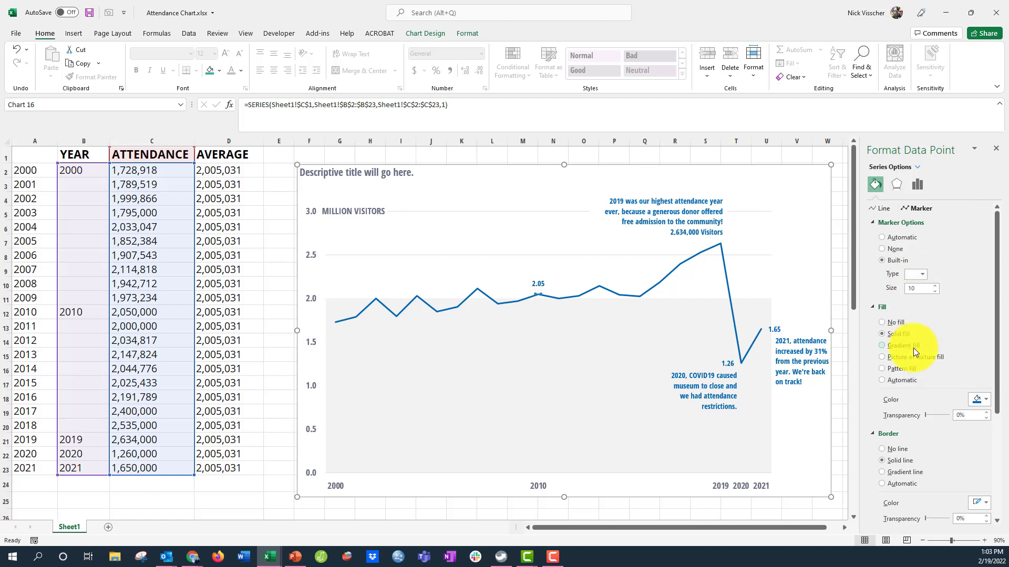
pyautogui.click(919, 272)
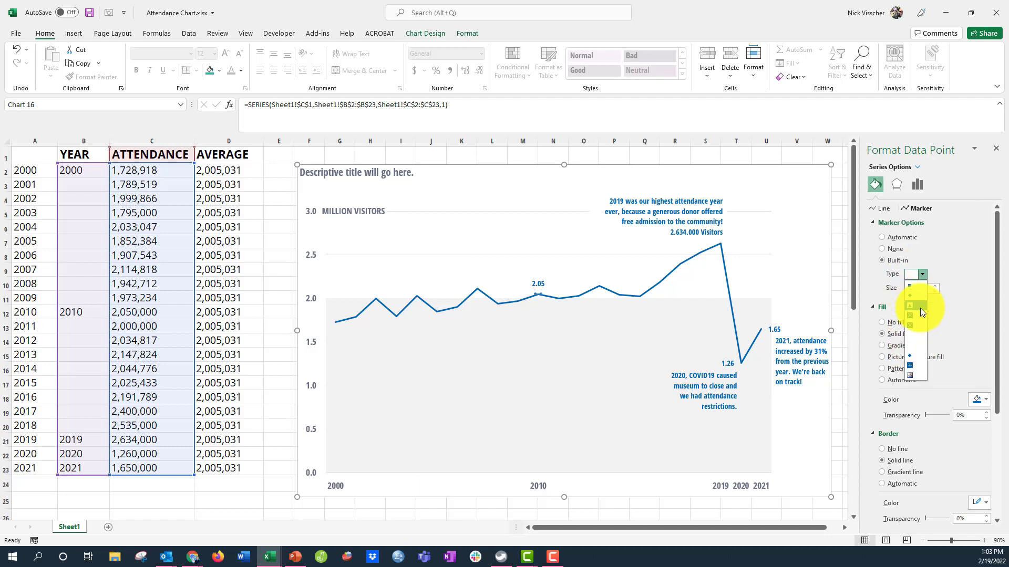
pyautogui.click(915, 355)
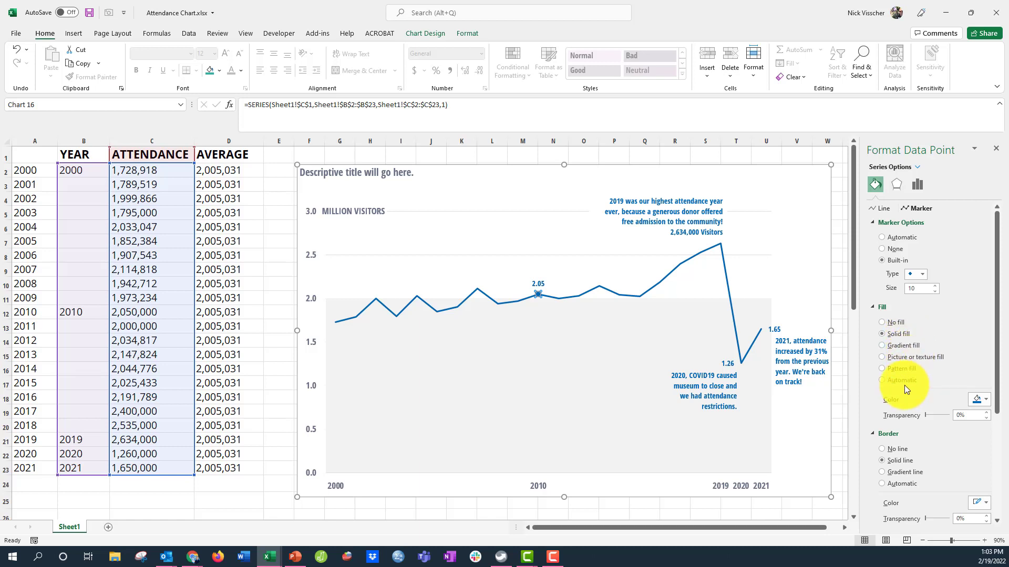
# Step: Add a built-in circle marker to the 2019 peak data point on the line
pyautogui.click(718, 242)
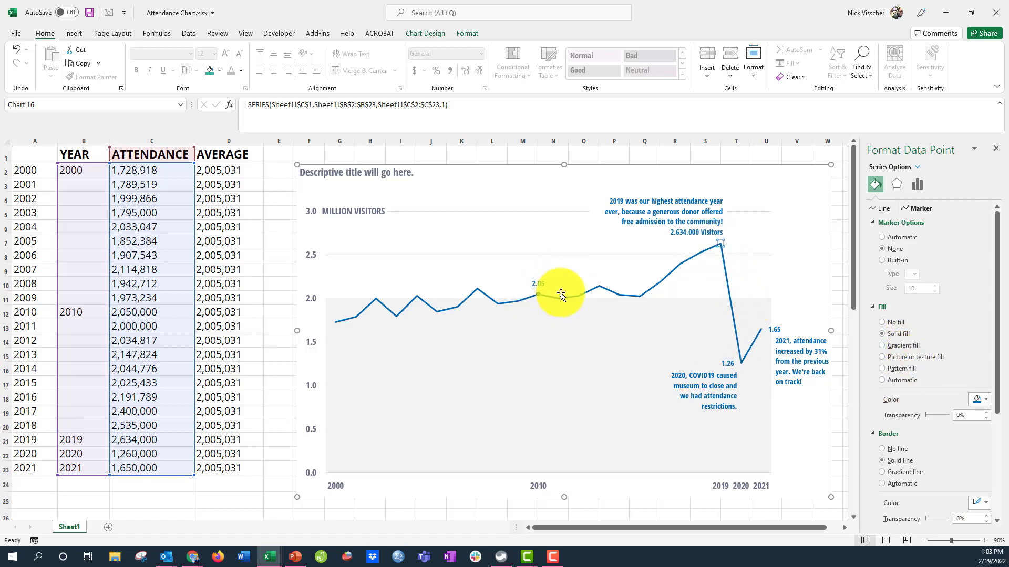
pyautogui.click(882, 261)
pyautogui.click(911, 274)
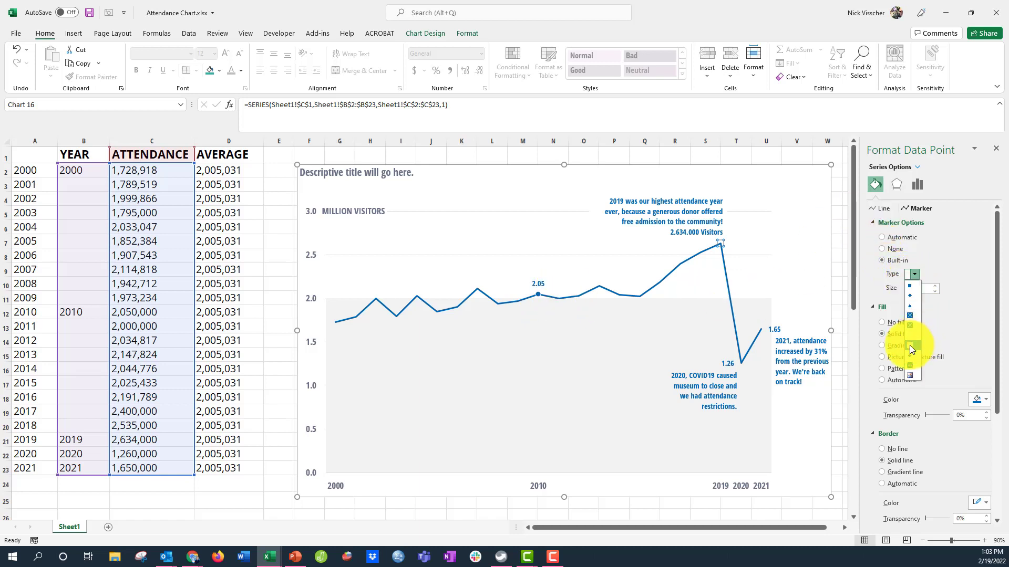
pyautogui.click(910, 296)
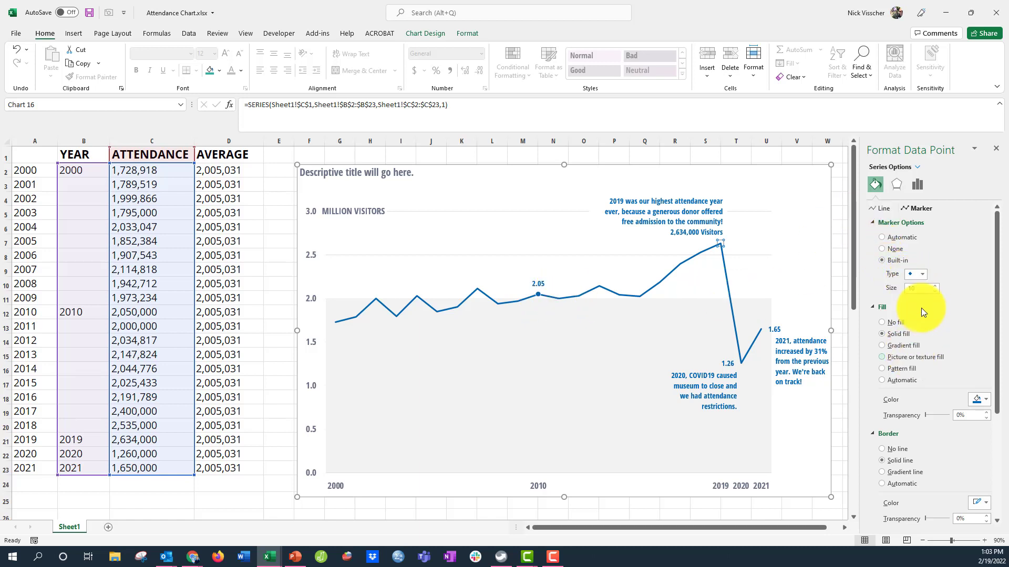
# Step: Add a built-in circle marker to the final 2021 data point on the line
pyautogui.click(759, 329)
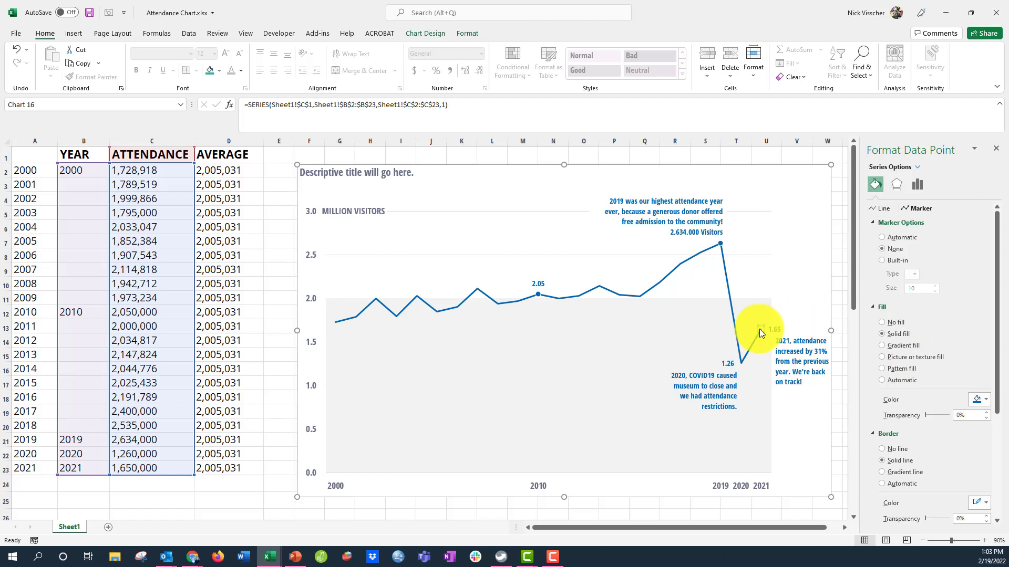
pyautogui.click(887, 259)
pyautogui.click(912, 274)
pyautogui.click(912, 350)
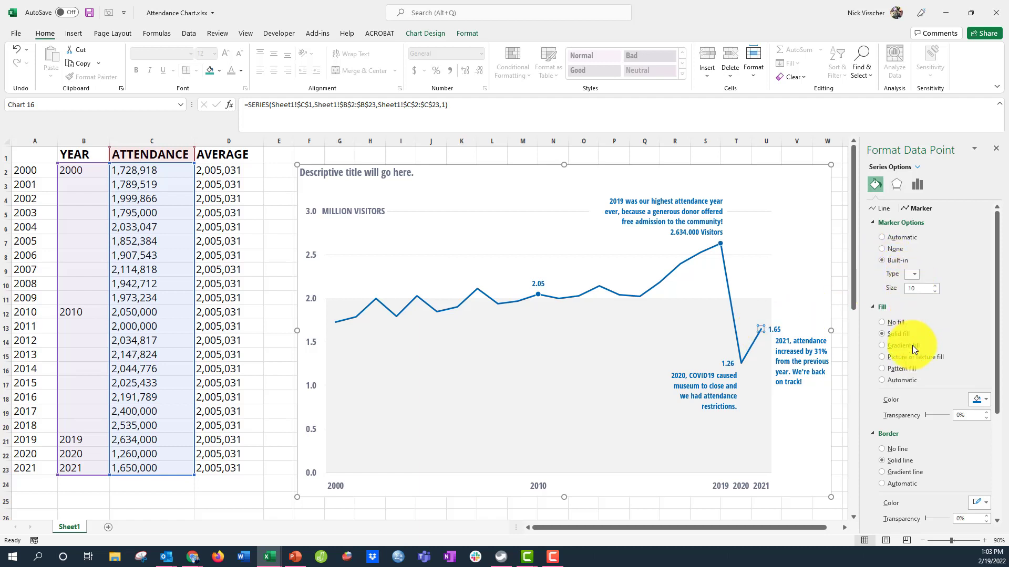
pyautogui.click(921, 273)
pyautogui.click(913, 354)
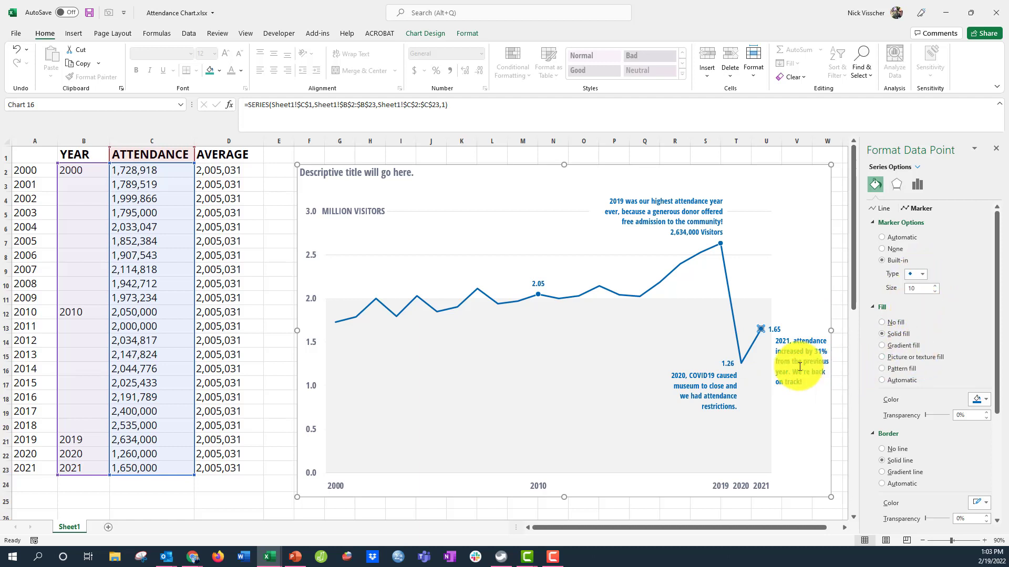
# Step: Add a built-in circle marker to the 2020 low data point and deselect the chart
pyautogui.click(740, 364)
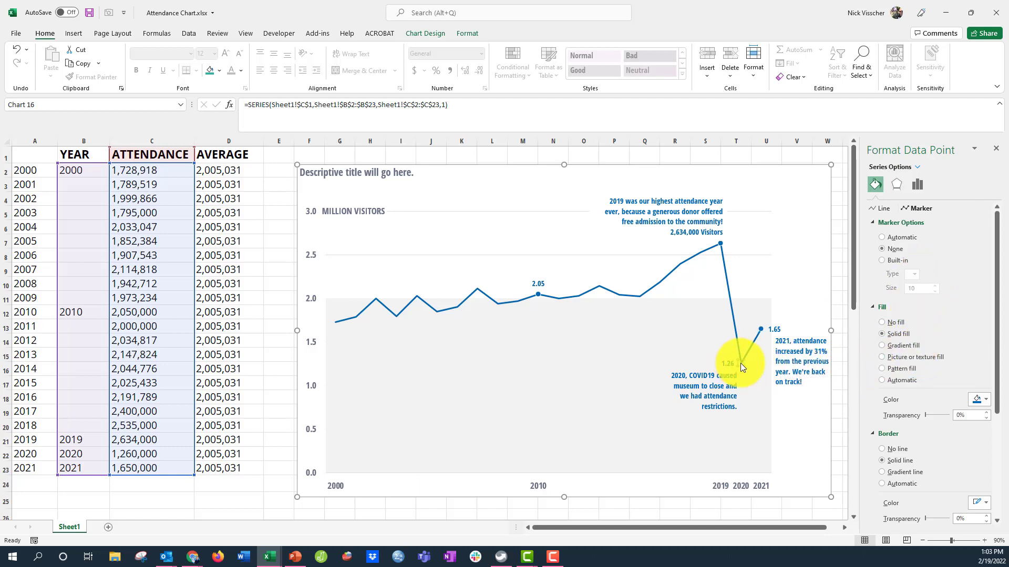
pyautogui.click(890, 261)
pyautogui.click(913, 275)
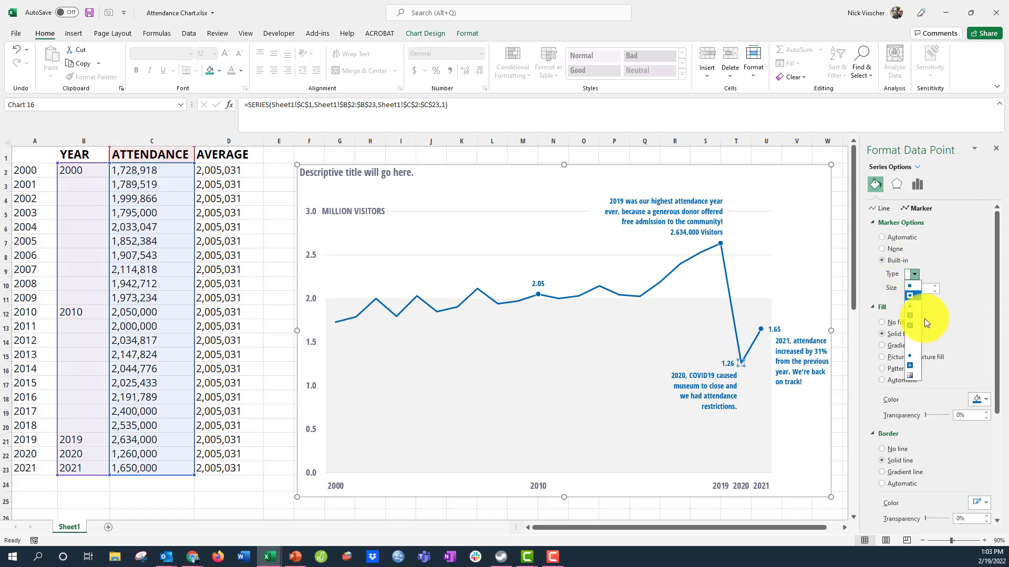
pyautogui.click(912, 354)
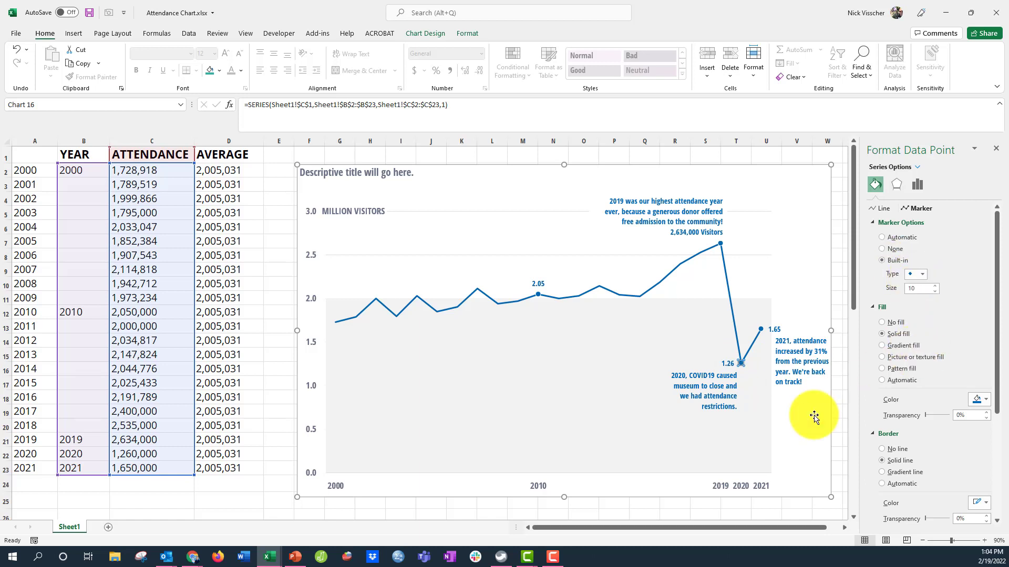
pyautogui.click(839, 449)
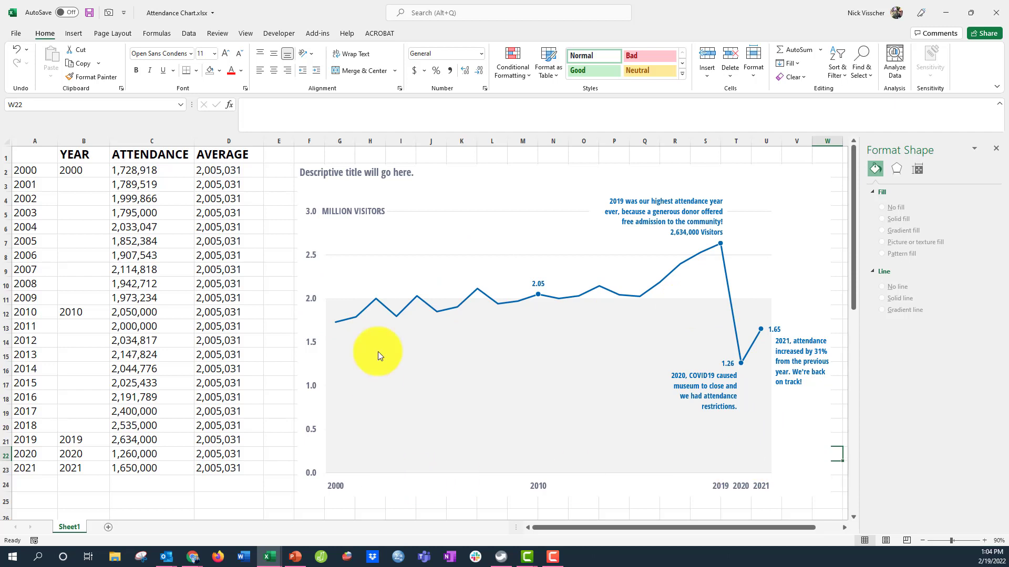
# Step: Nudge the 2021 annotation slightly left and paste a copy of it at cell U1
pyautogui.click(786, 334)
pyautogui.moveTo(787, 334); pyautogui.dragTo(785, 334)
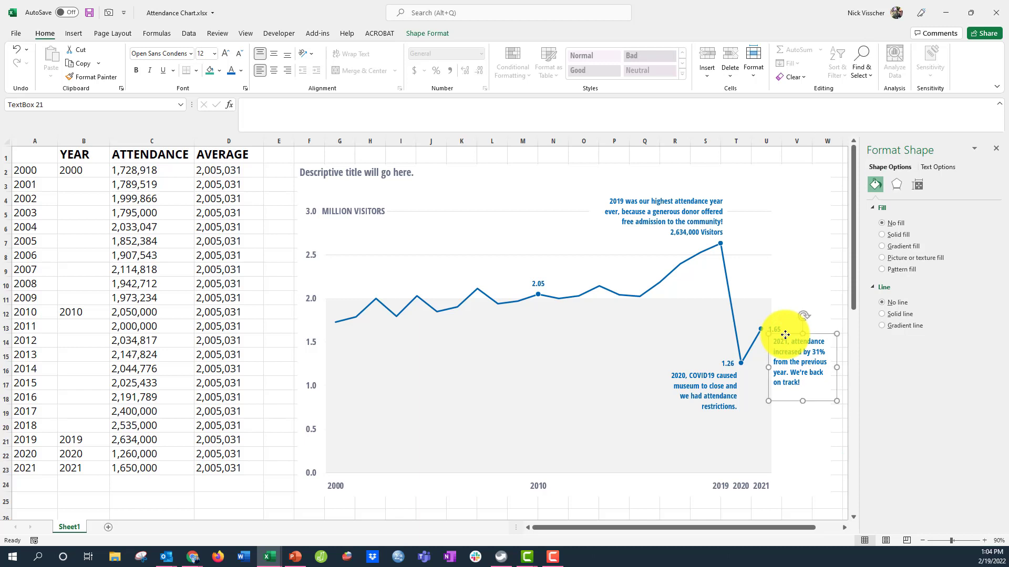
pyautogui.rightClick(785, 335)
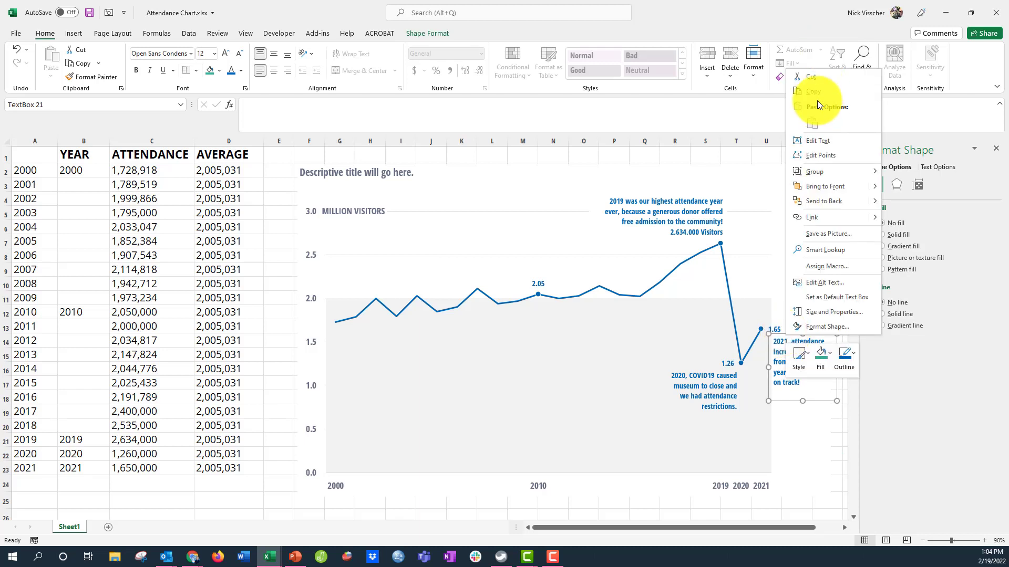
pyautogui.click(814, 92)
pyautogui.click(797, 245)
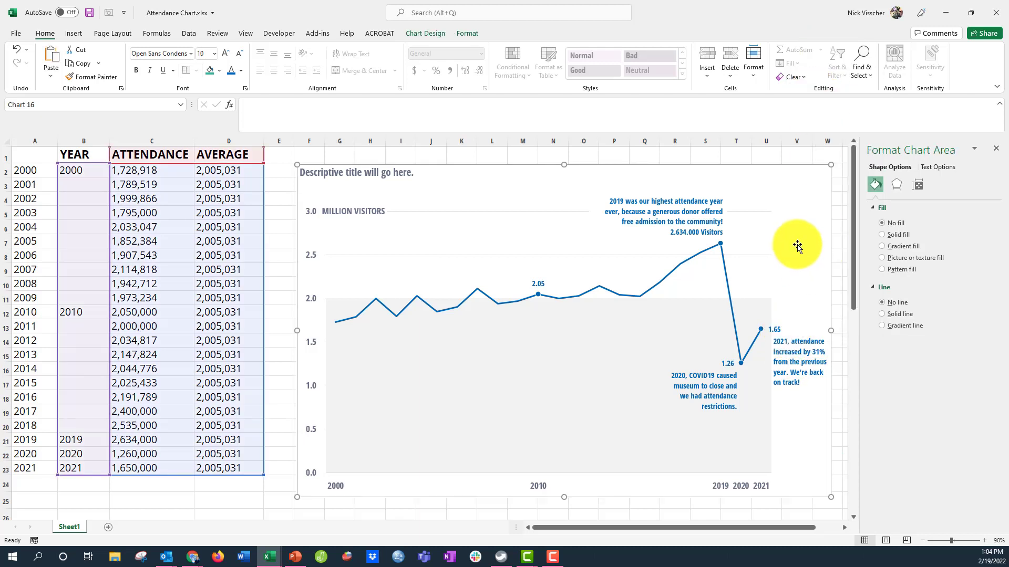
pyautogui.click(765, 155)
pyautogui.rightClick(787, 172)
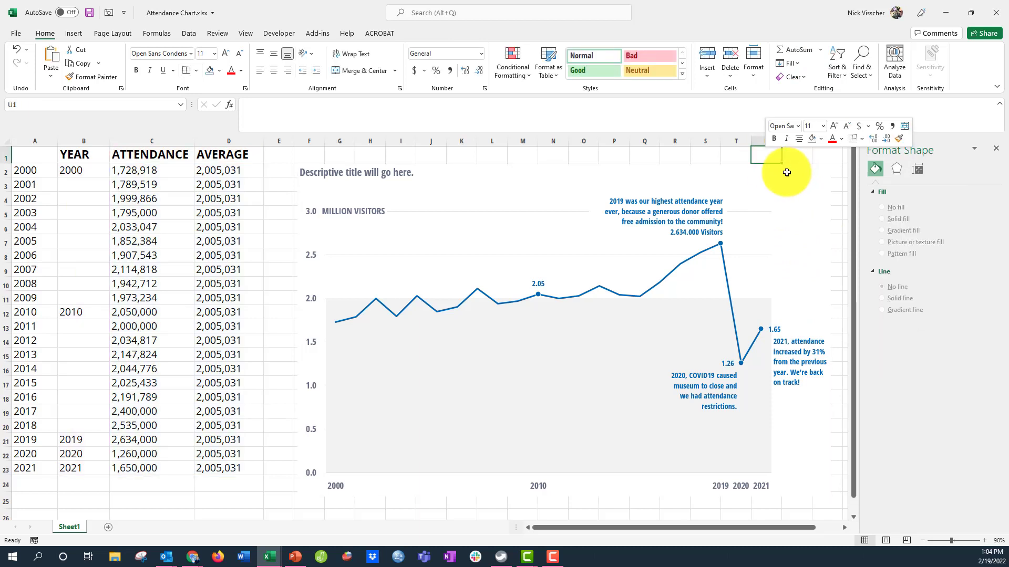
pyautogui.click(793, 207)
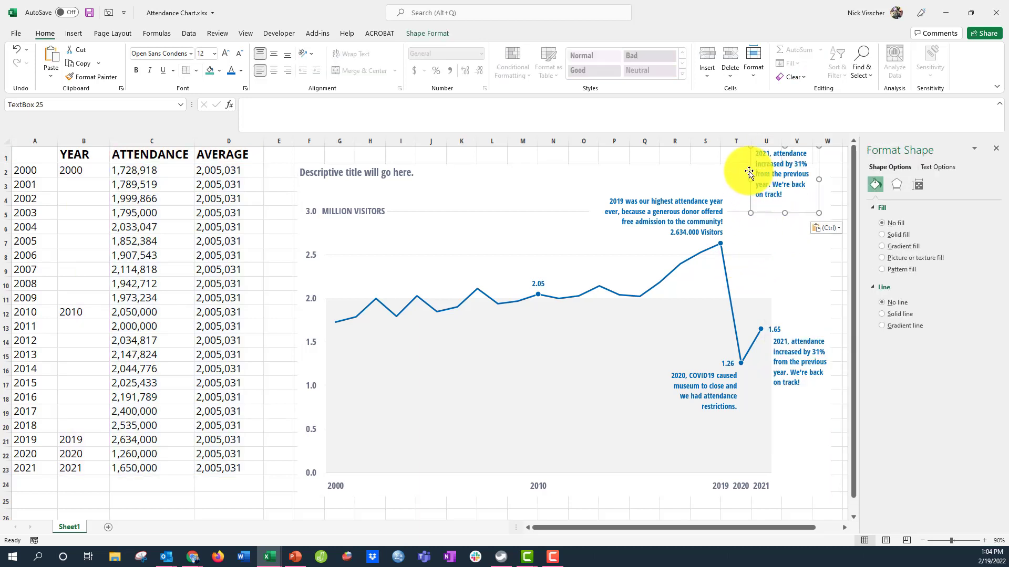
# Step: Move the copied text box above the 2021 annotation and replace its text with "2 MILLION (Average)"
pyautogui.moveTo(749, 172); pyautogui.dragTo(808, 306)
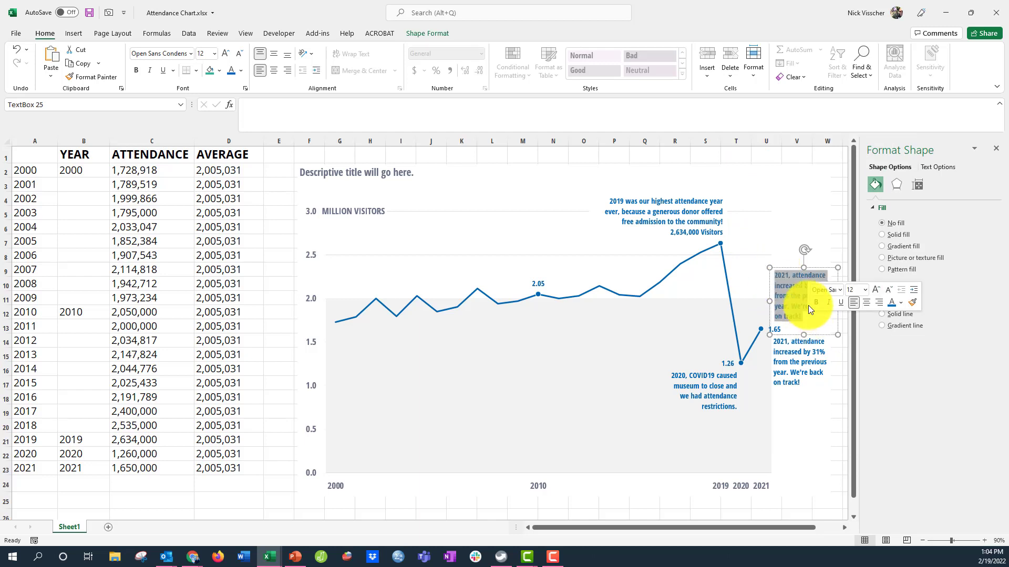
pyautogui.write('2')
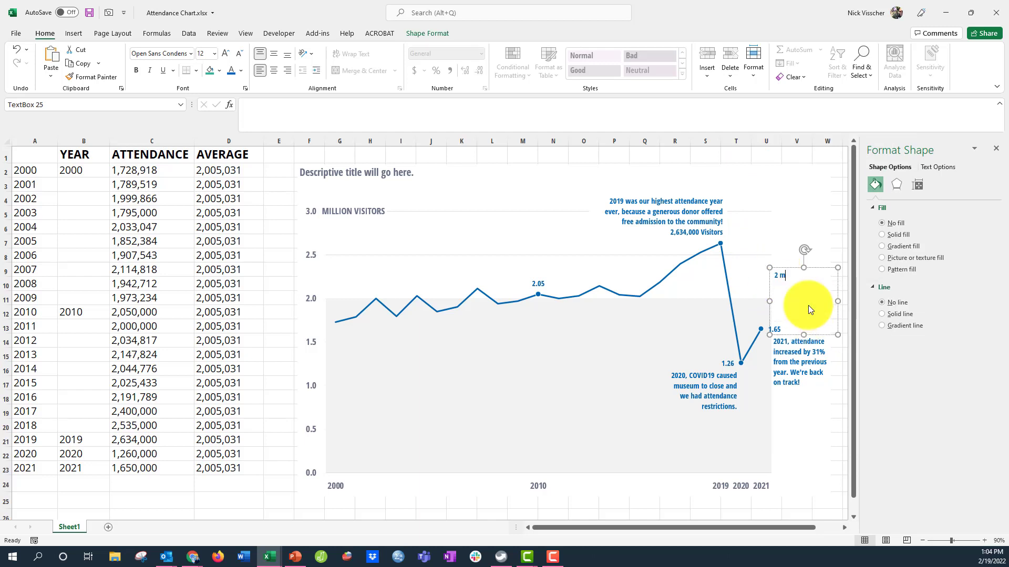
pyautogui.press('BackSpace')
pyautogui.press('BackSpace')
pyautogui.write(')')
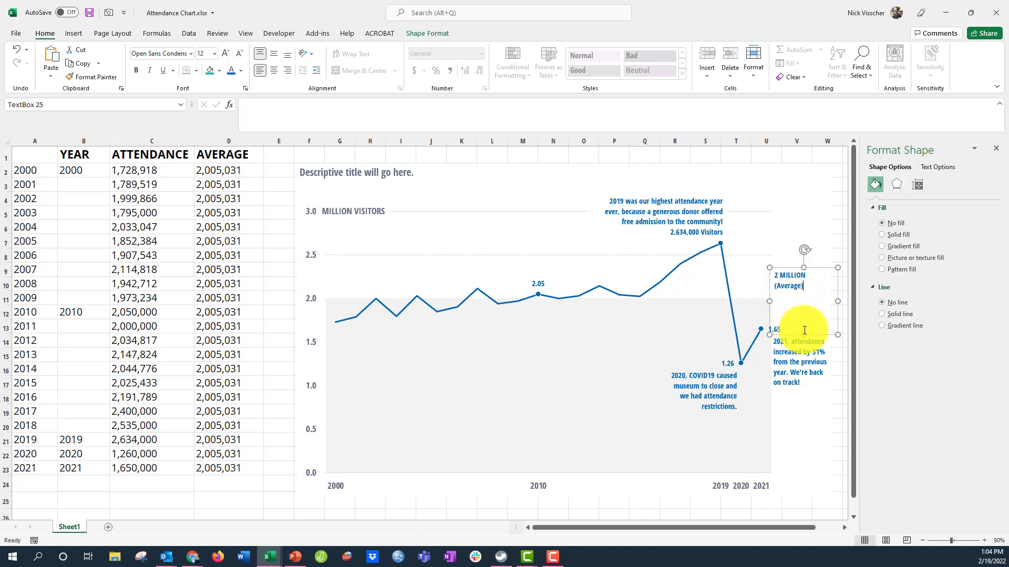
# Step: Shorten the average label's text box, align it beside the shaded area's top edge, and recolor its text medium gray
pyautogui.click(799, 274)
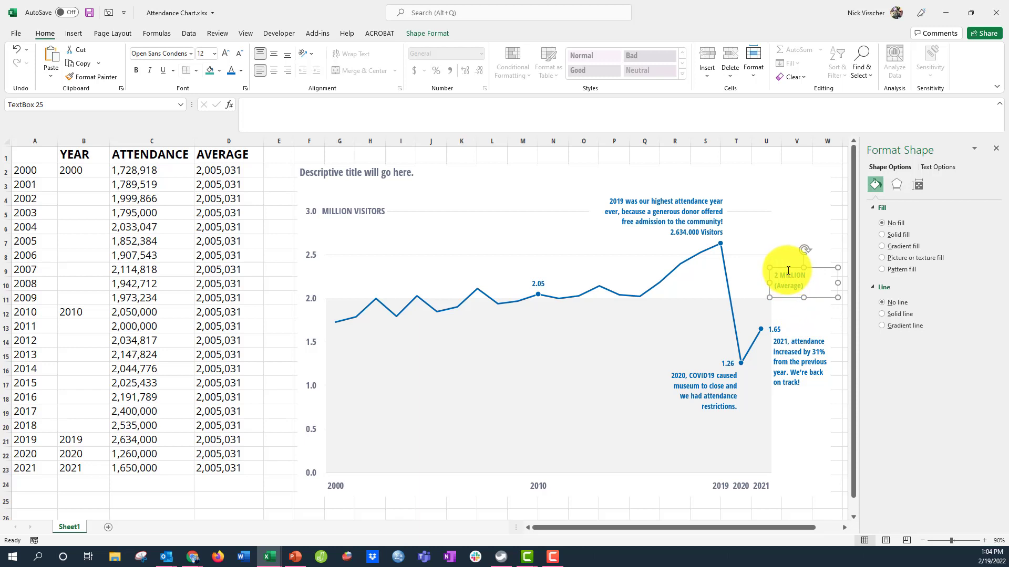
pyautogui.moveTo(787, 270); pyautogui.dragTo(788, 286)
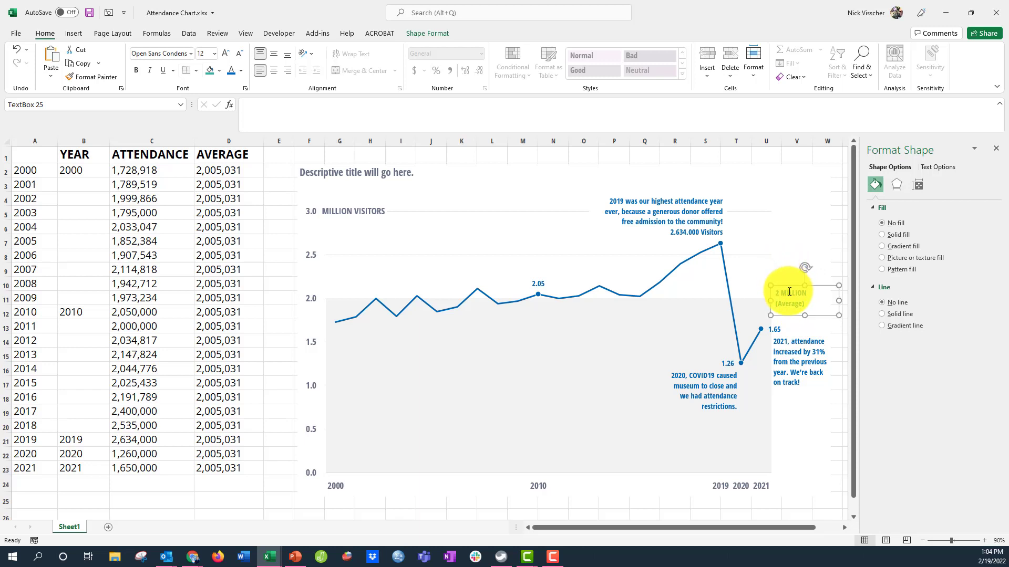
pyautogui.click(242, 70)
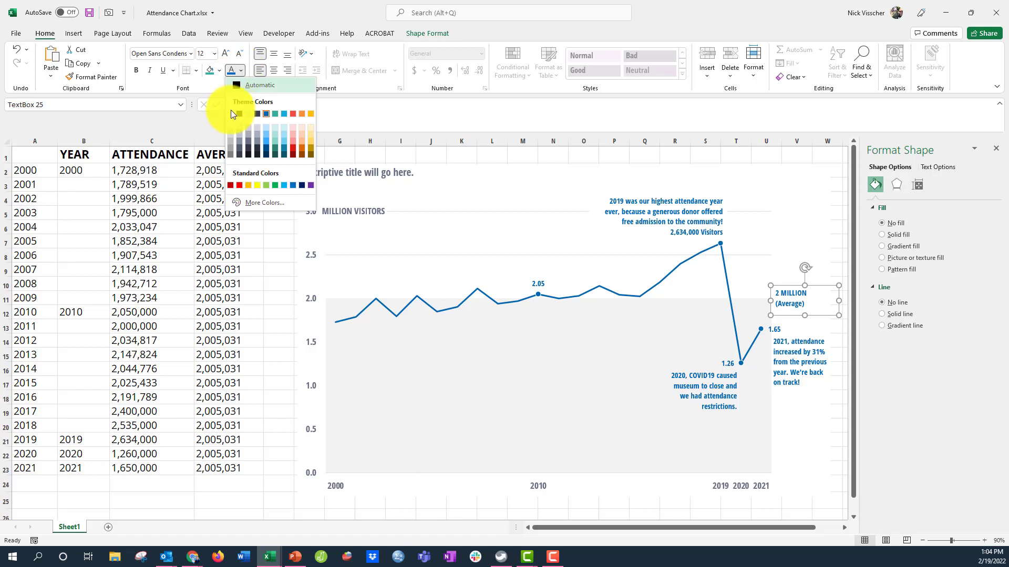
pyautogui.click(229, 156)
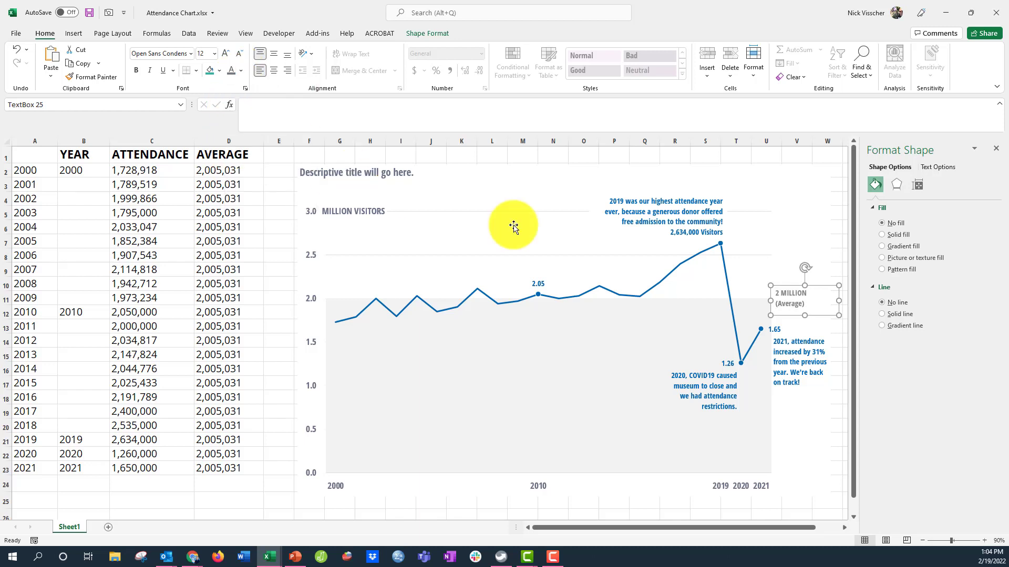
pyautogui.click(781, 287)
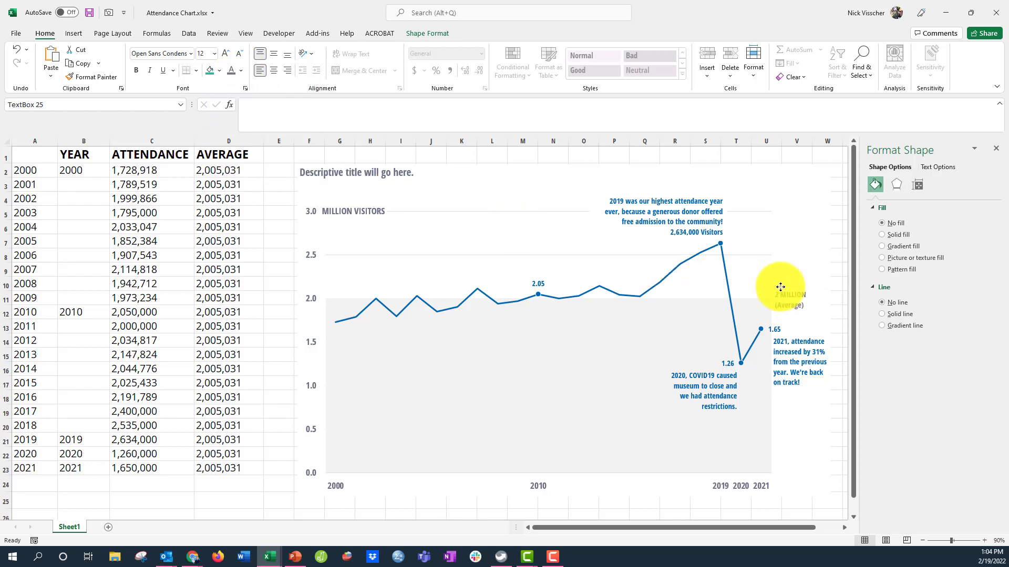
pyautogui.click(812, 238)
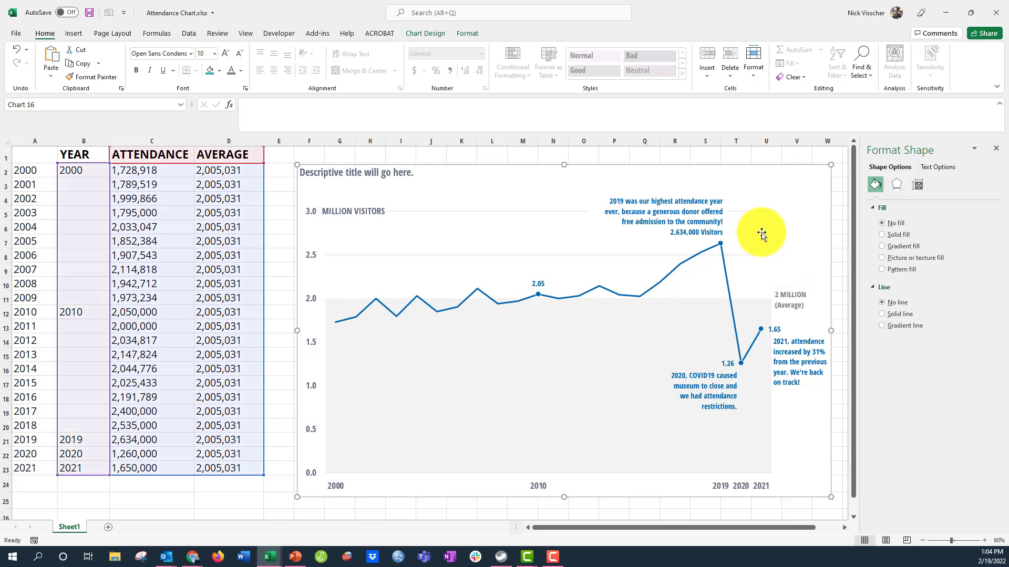
# Step: Replace the chart title's placeholder text with "We had our highest attendance in 2019, fell in 2020"
pyautogui.click(389, 173)
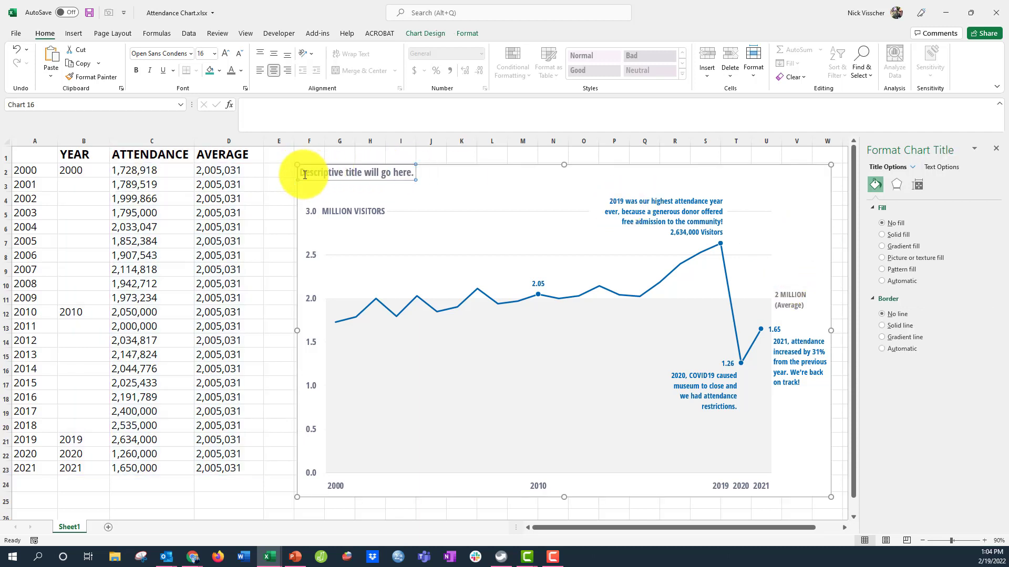
pyautogui.tripleClick(329, 175)
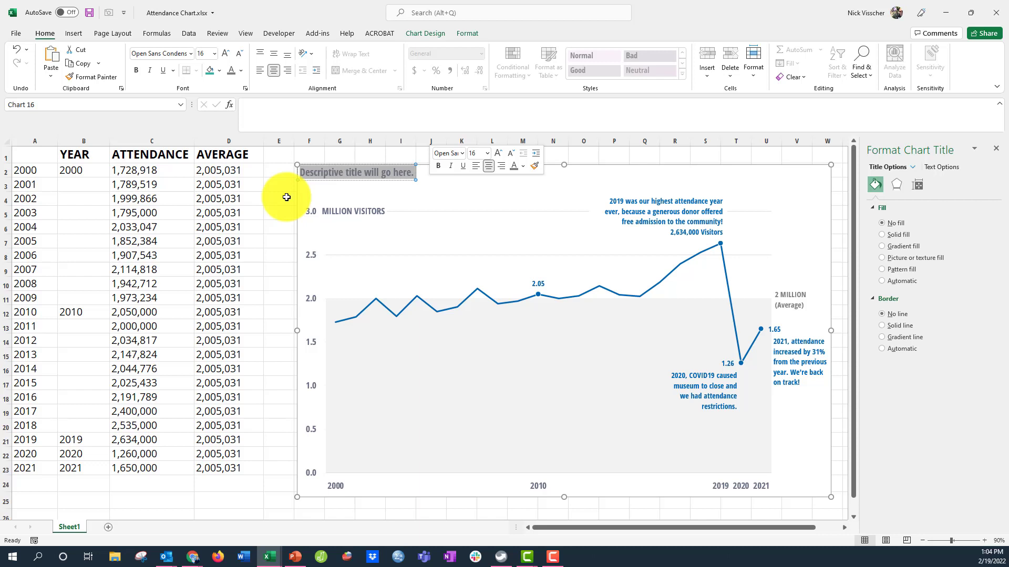
pyautogui.write('We had our hi')
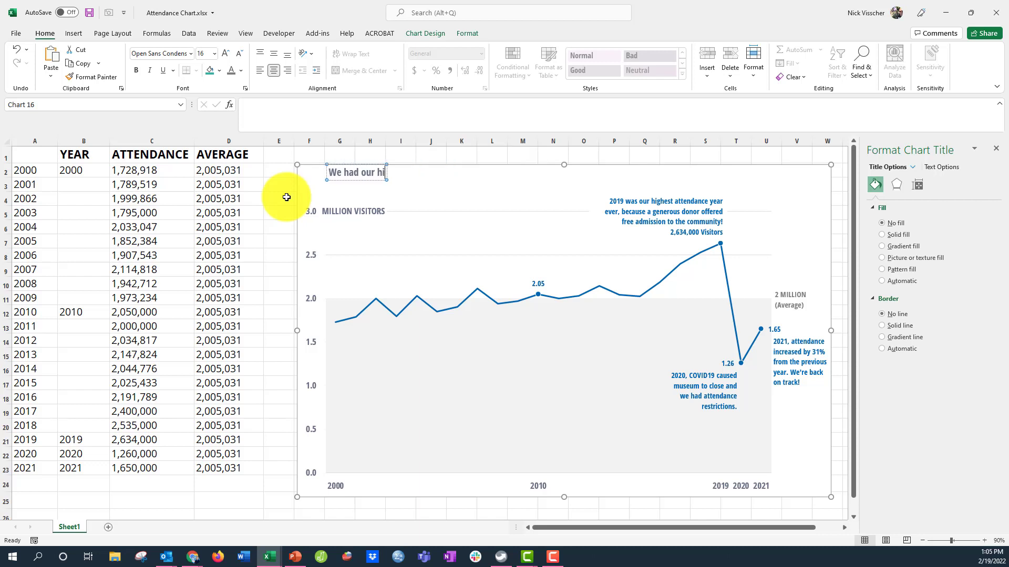
pyautogui.write('ghest at')
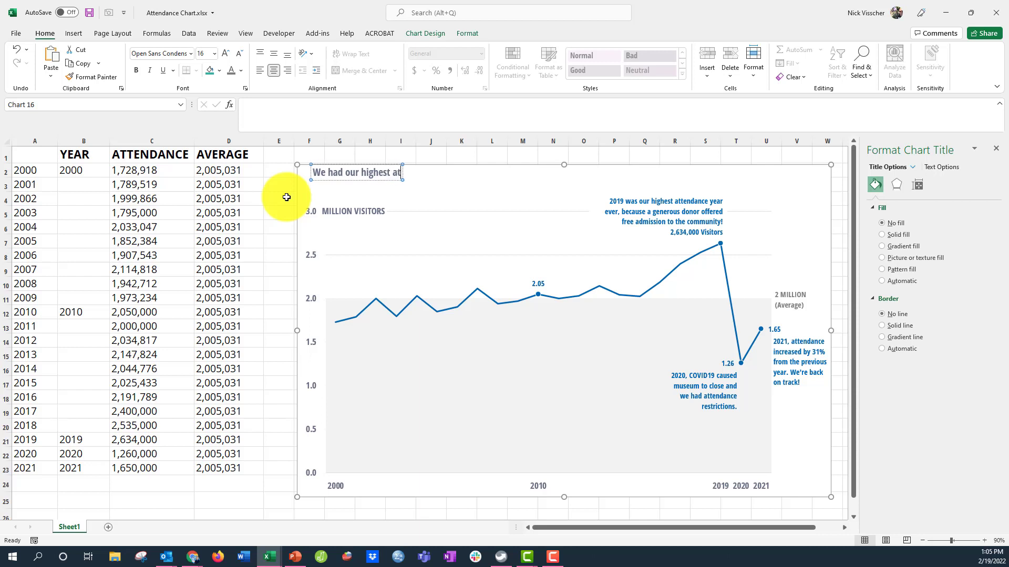
pyautogui.write('tendance ')
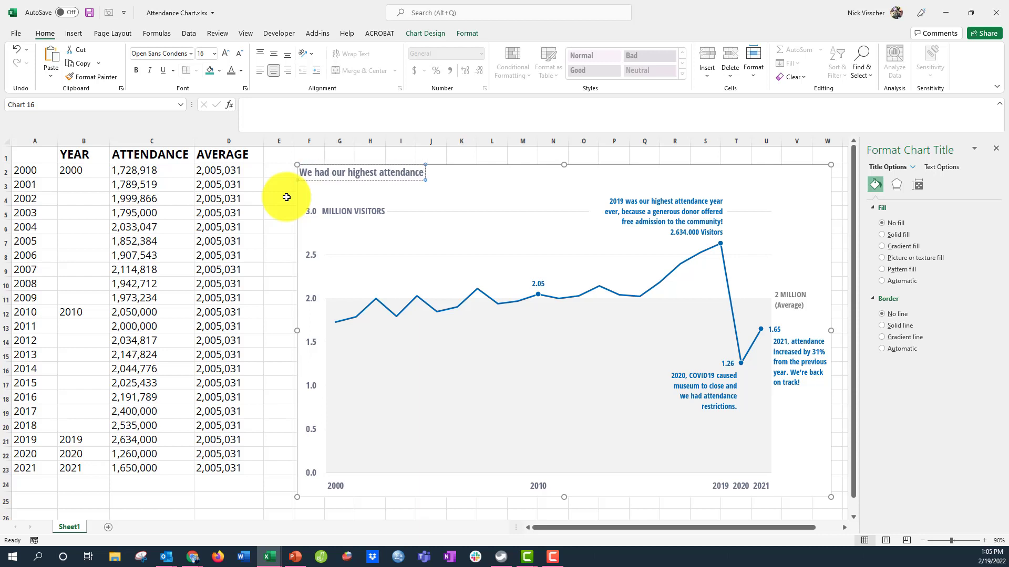
pyautogui.write('in 2019, fee')
pyautogui.press('BackSpace')
pyautogui.write('ll in 2020')
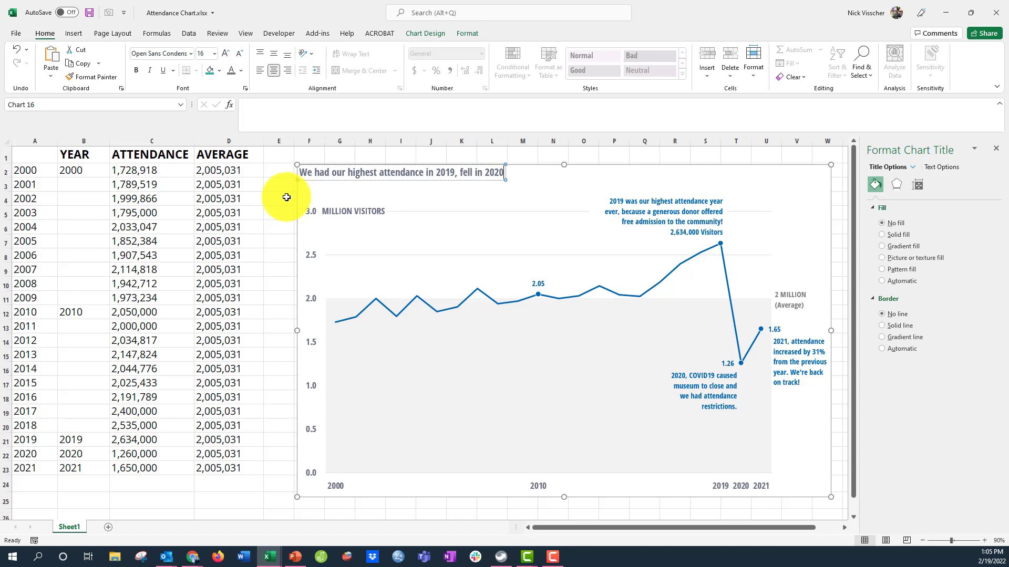
# Step: Continue the chart title with "with the start of COVID19,"
pyautogui.write(' with the start of COVIE')
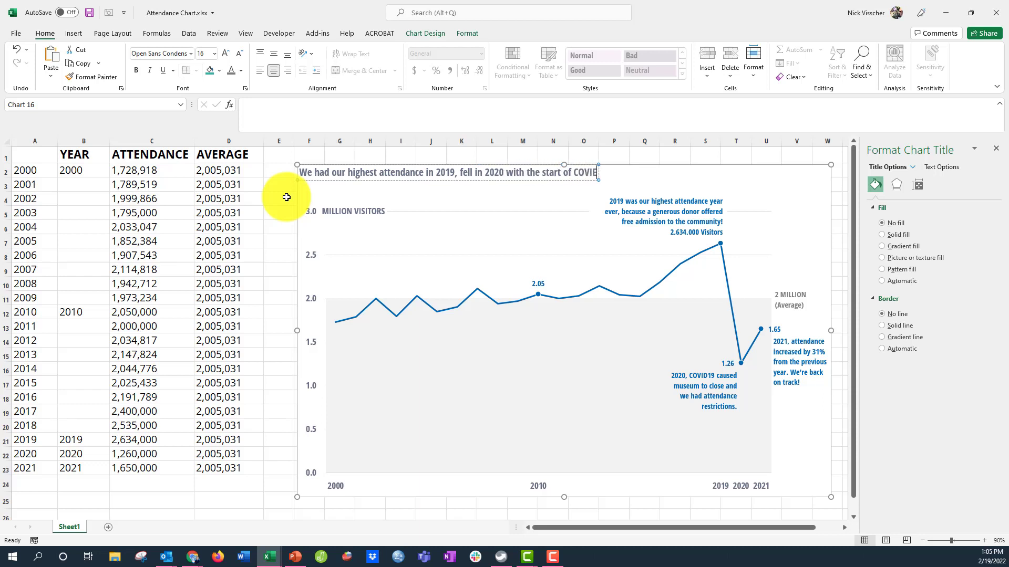
pyautogui.press('BackSpace')
pyautogui.write('D19, and')
pyautogui.press('BackSpace')
pyautogui.press('BackSpace')
pyautogui.press('BackSpace')
pyautogui.press('BackSpace')
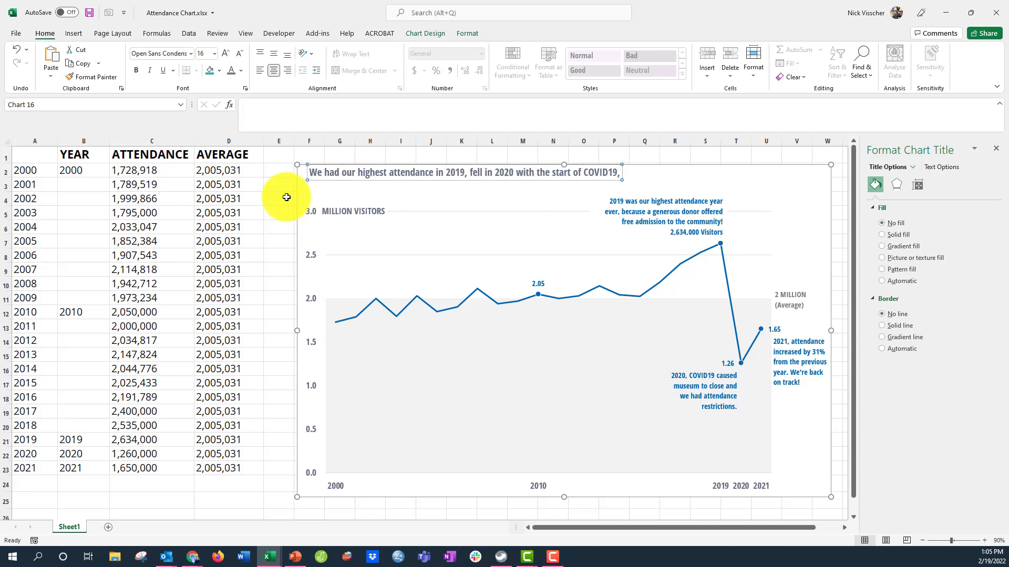
# Step: Extend the chart title with "and increased by 31% in 2021"
pyautogui.write('and rose by')
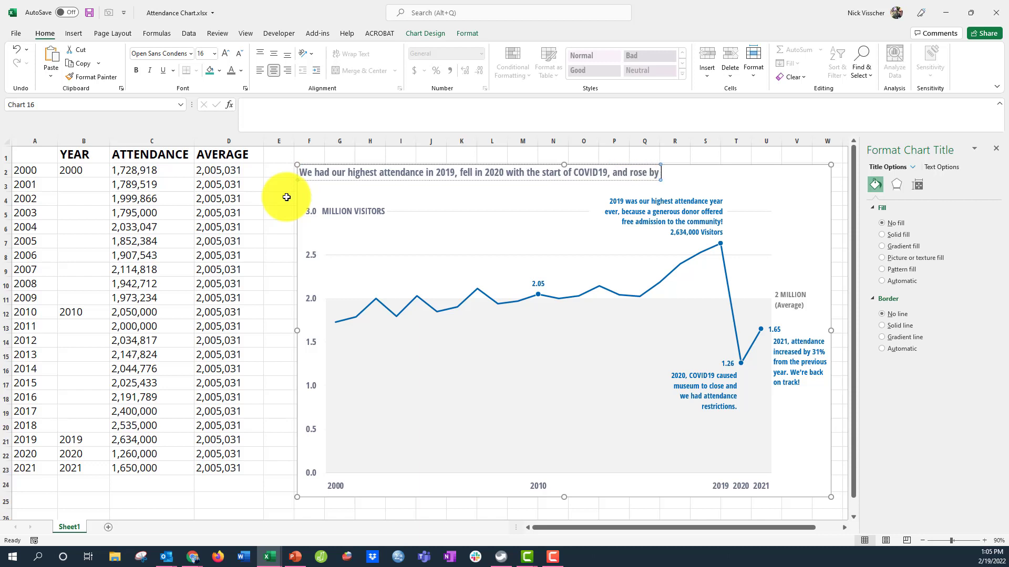
pyautogui.press('BackSpace')
pyautogui.press('BackSpace')
pyautogui.press('BackSpace')
pyautogui.press('BackSpace')
pyautogui.press('BackSpace')
pyautogui.press('BackSpace')
pyautogui.press('BackSpace')
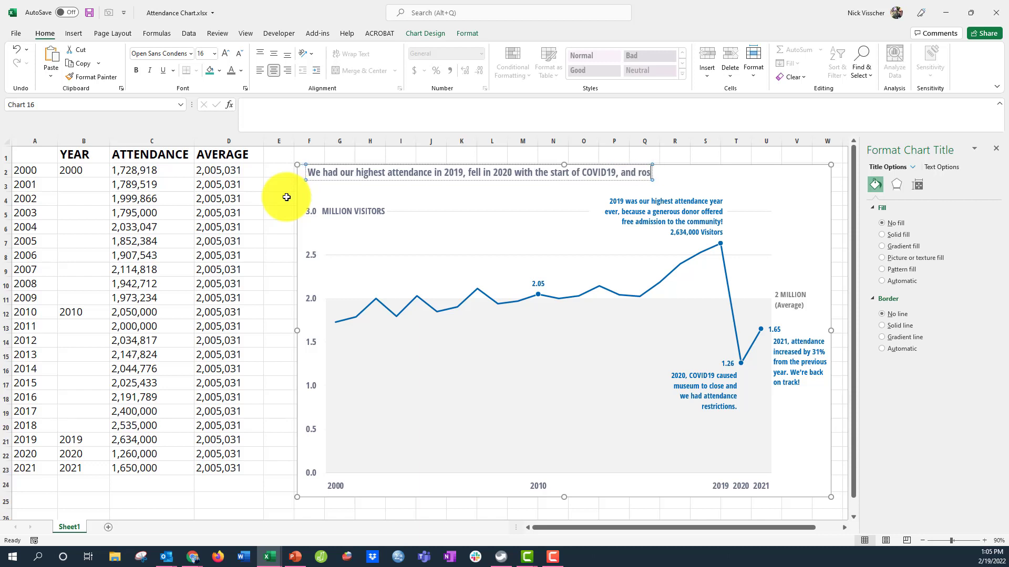
pyautogui.write('increased')
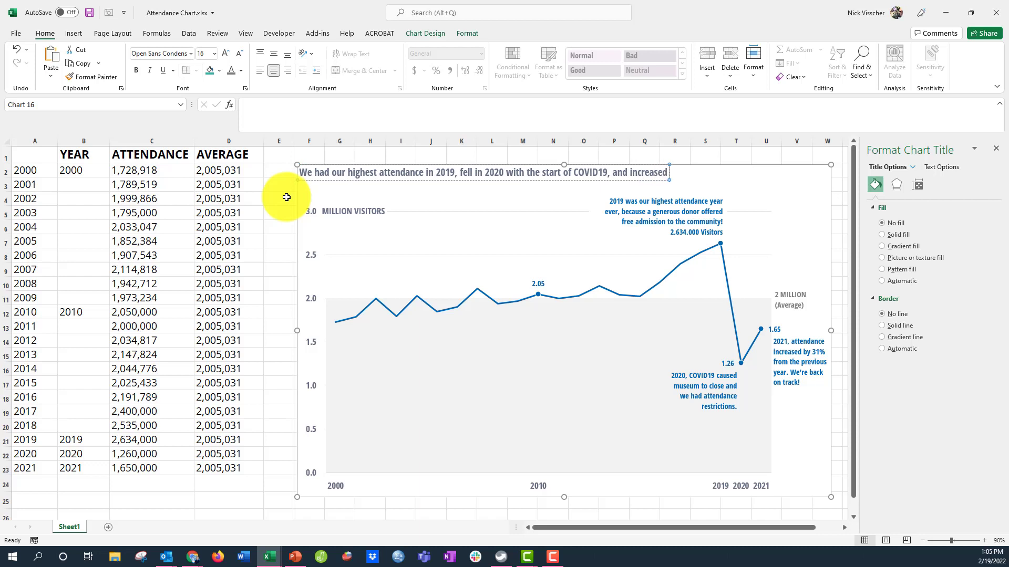
pyautogui.write(' by 31% in 2021')
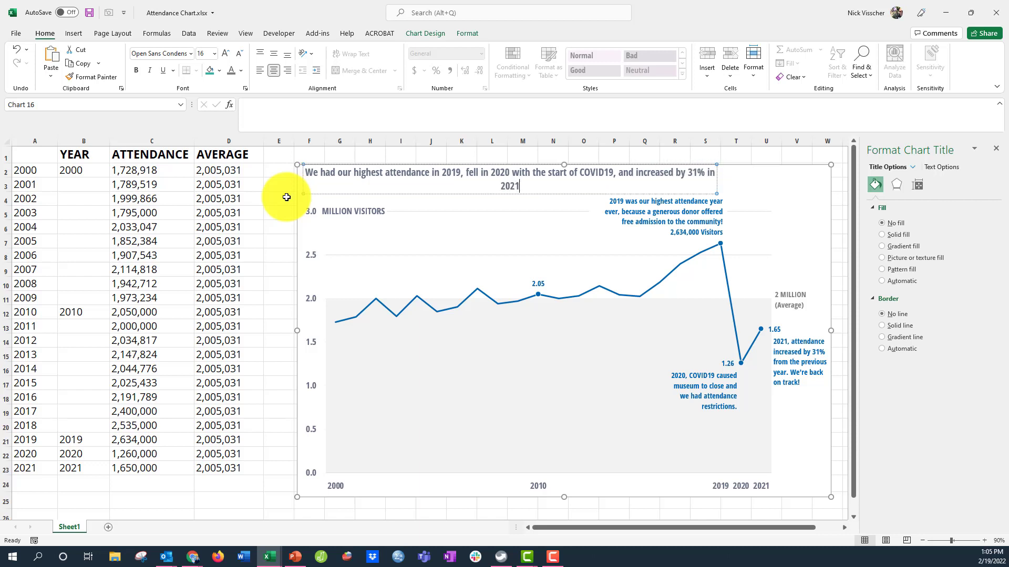
# Step: Change the chart title's ending from "in 2021" to "last year"
pyautogui.write(' from the')
pyautogui.press('BackSpace')
pyautogui.press('BackSpace')
pyautogui.press('BackSpace')
pyautogui.press('BackSpace')
pyautogui.press('BackSpace')
pyautogui.press('BackSpace')
pyautogui.press('BackSpace')
pyautogui.press('BackSpace')
pyautogui.press('BackSpace')
pyautogui.press('BackSpace')
pyautogui.press('BackSpace')
pyautogui.press('BackSpace')
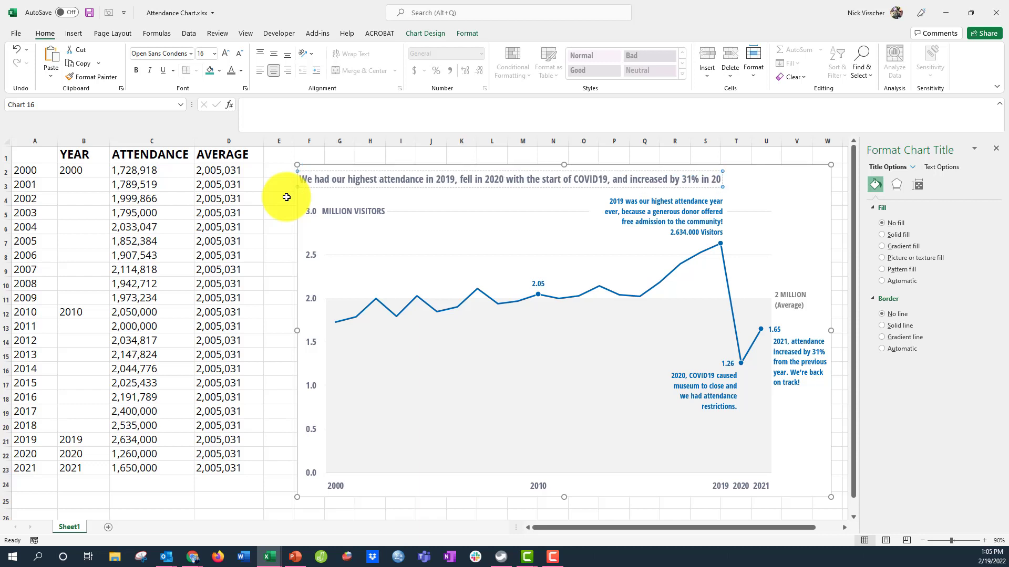
pyautogui.press('BackSpace')
pyautogui.press('BackSpace')
pyautogui.press('BackSpace')
pyautogui.press('BackSpace')
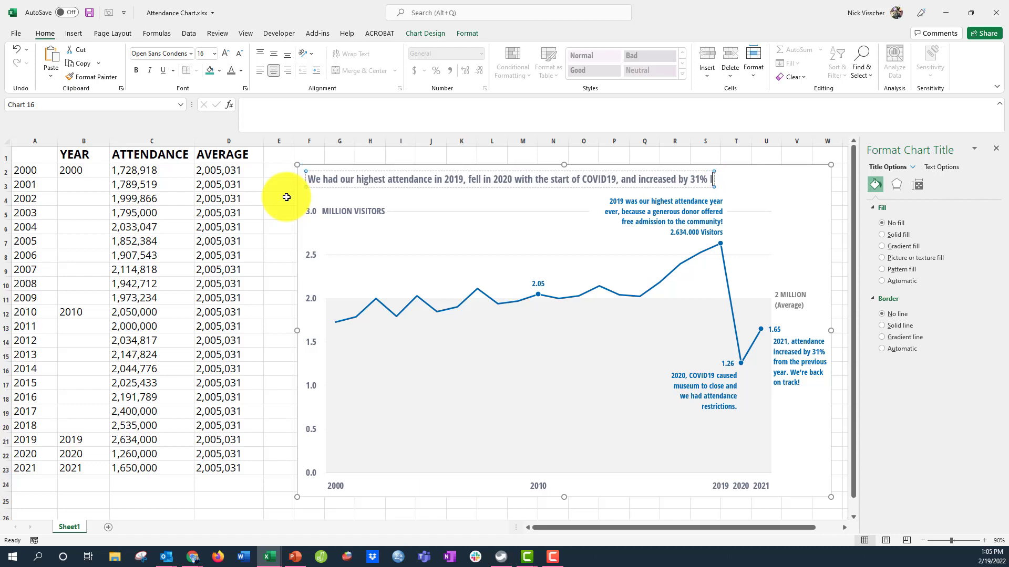
pyautogui.write('last year')
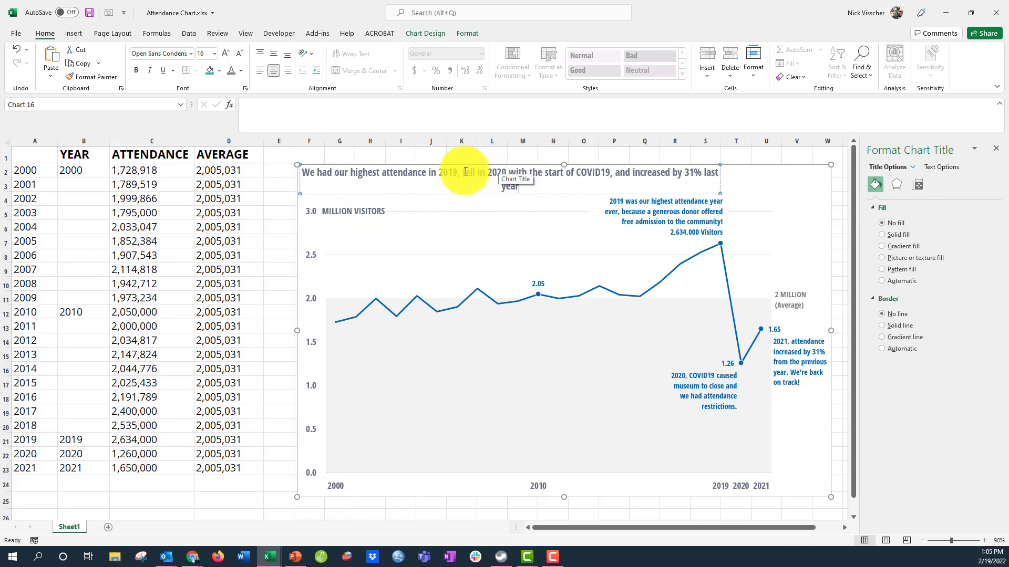
# Step: Break the chart title into two lines after "COVID19," and left-align it, then deselect the chart
pyautogui.click(528, 173)
pyautogui.click(610, 176)
pyautogui.write(',')
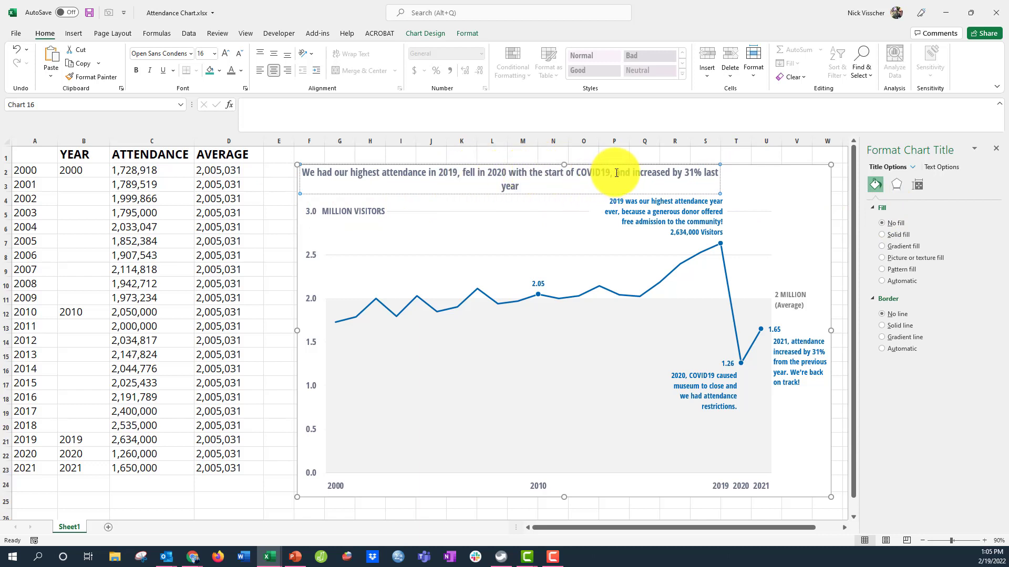
pyautogui.press('Return')
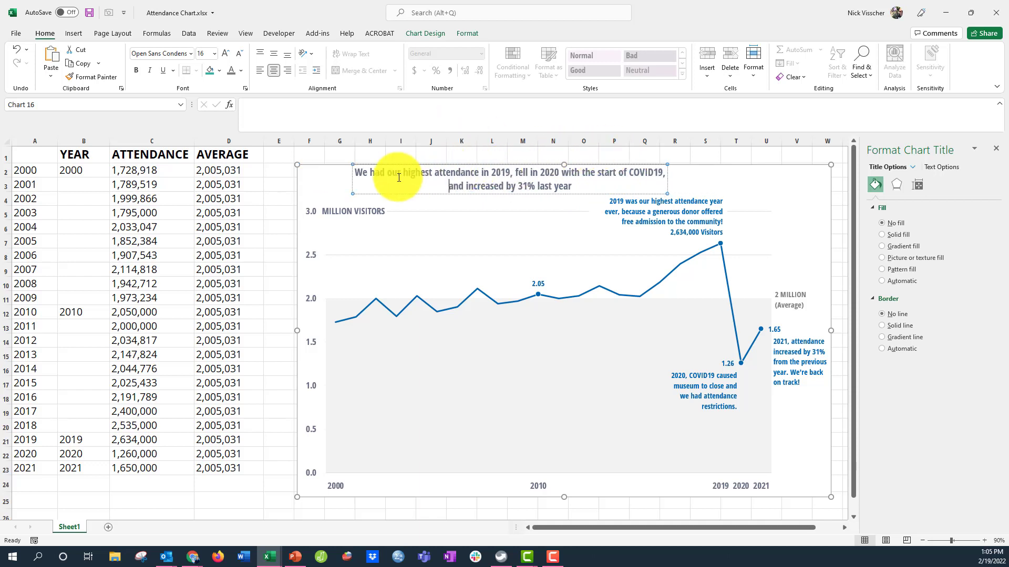
pyautogui.click(257, 71)
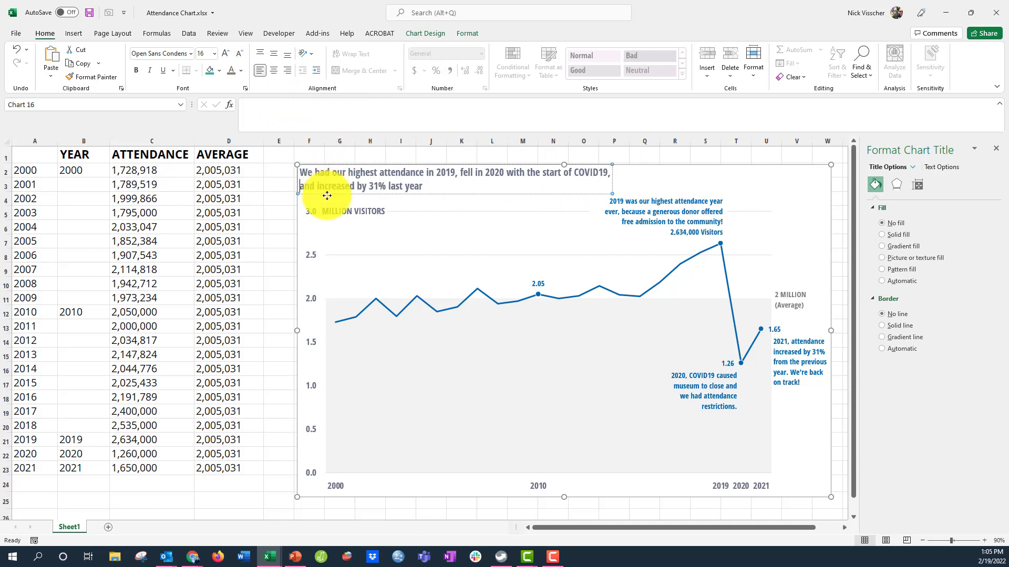
pyautogui.click(282, 240)
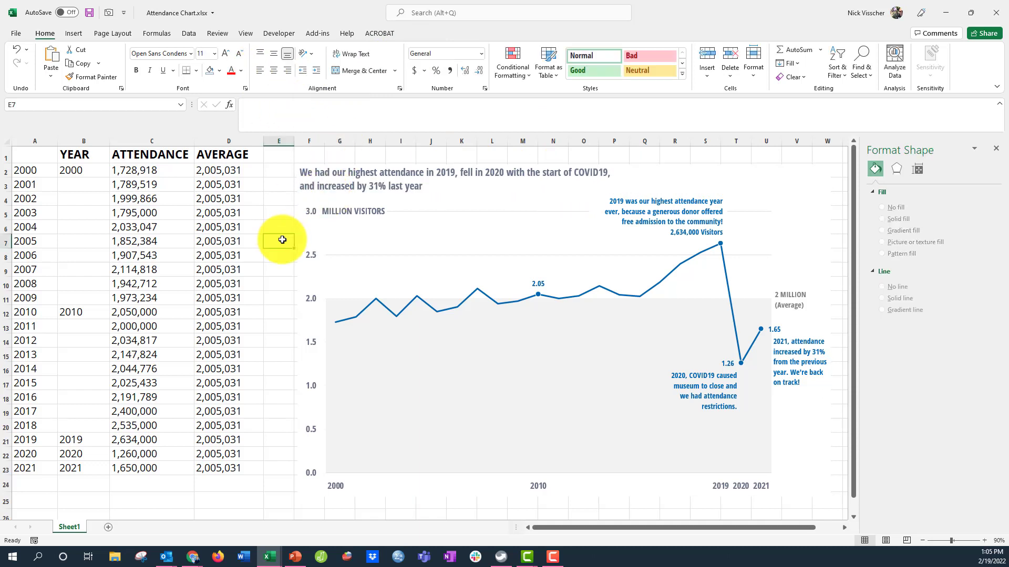
# Step: Recolor the chart title's text with the blue theme color that matches the line and annotations, and deselect the chart
pyautogui.click(318, 175)
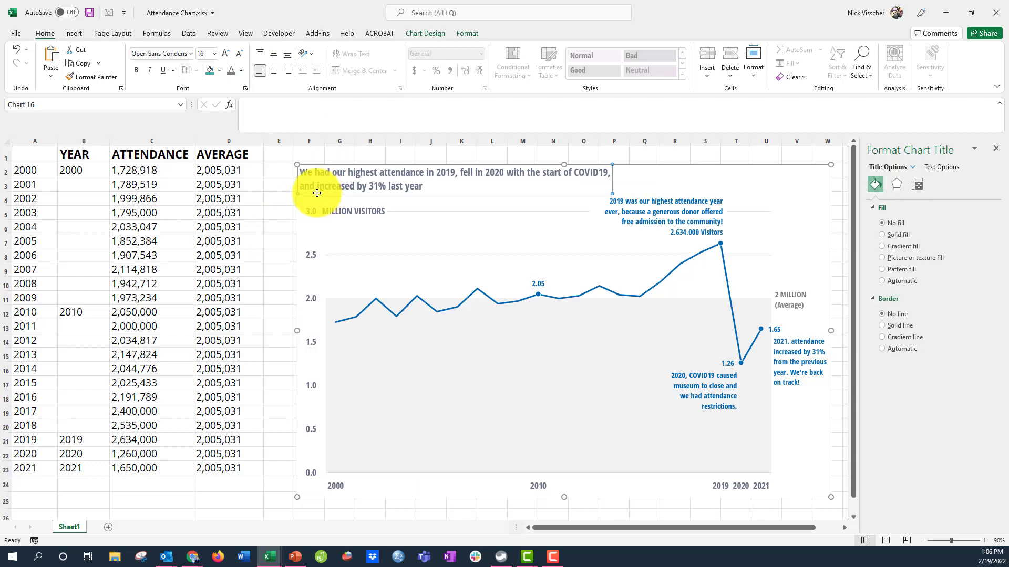
pyautogui.click(241, 70)
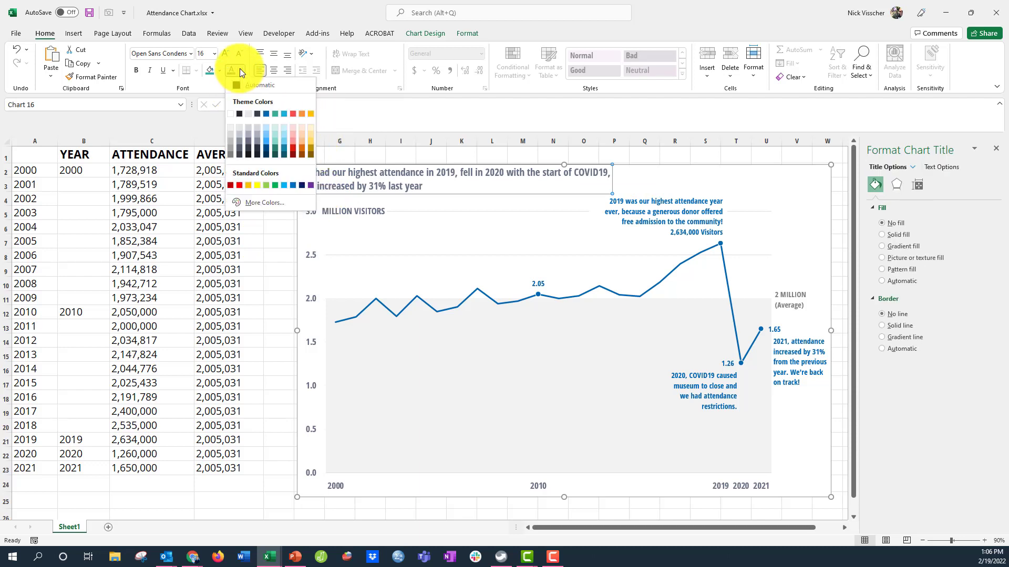
pyautogui.click(262, 114)
pyautogui.click(269, 240)
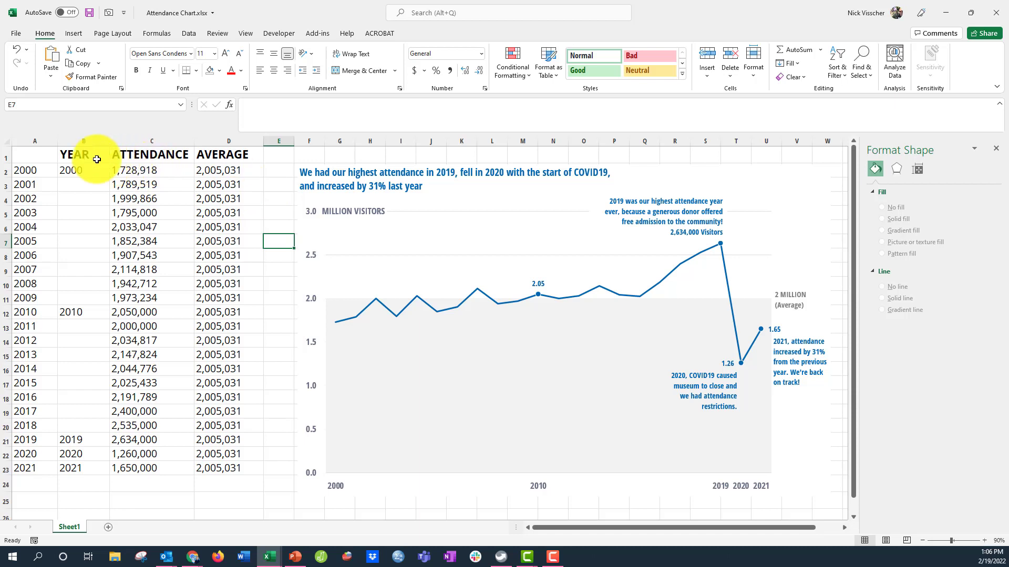
pyautogui.moveTo(78, 155); pyautogui.dragTo(216, 462)
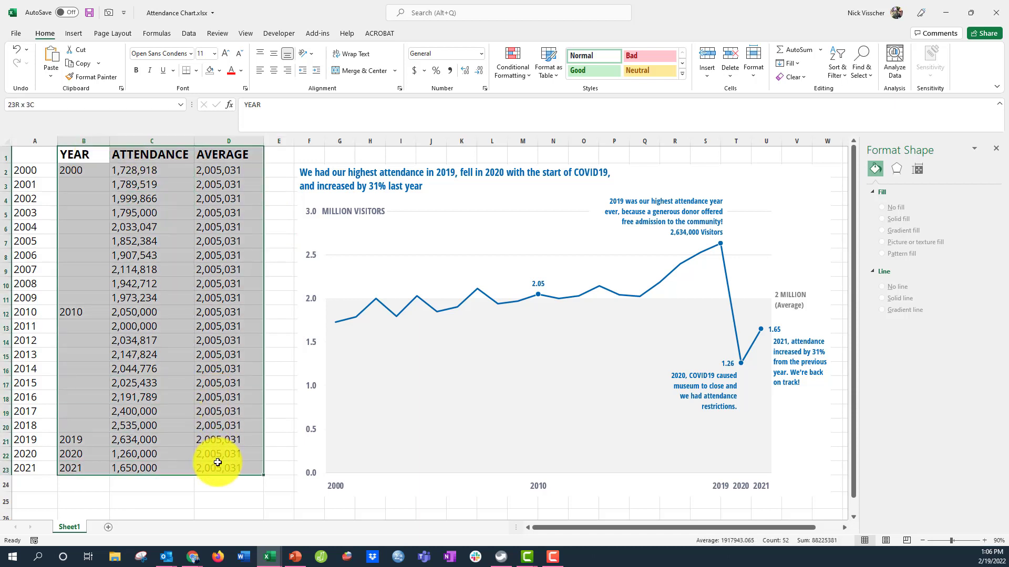
pyautogui.click(224, 486)
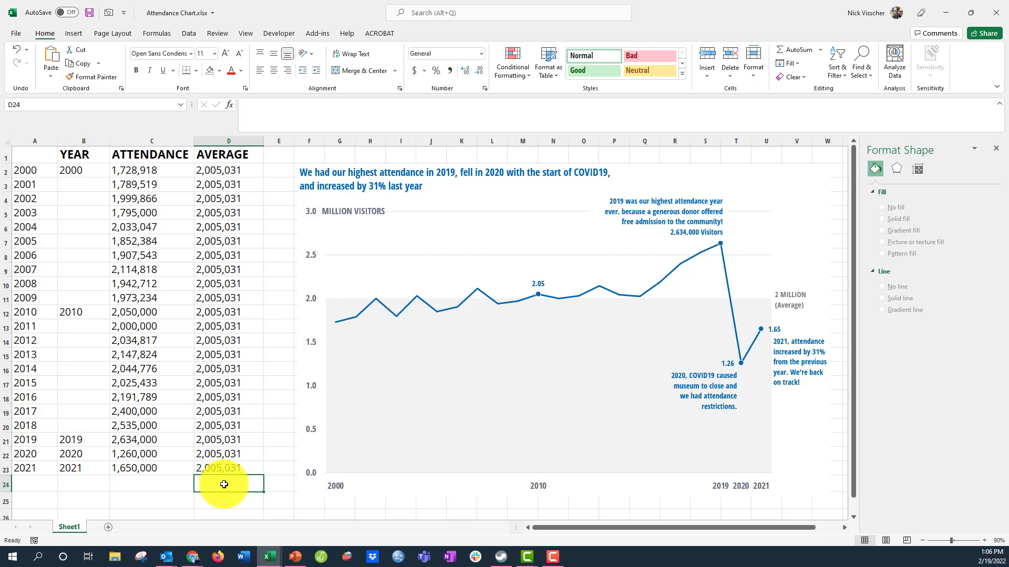